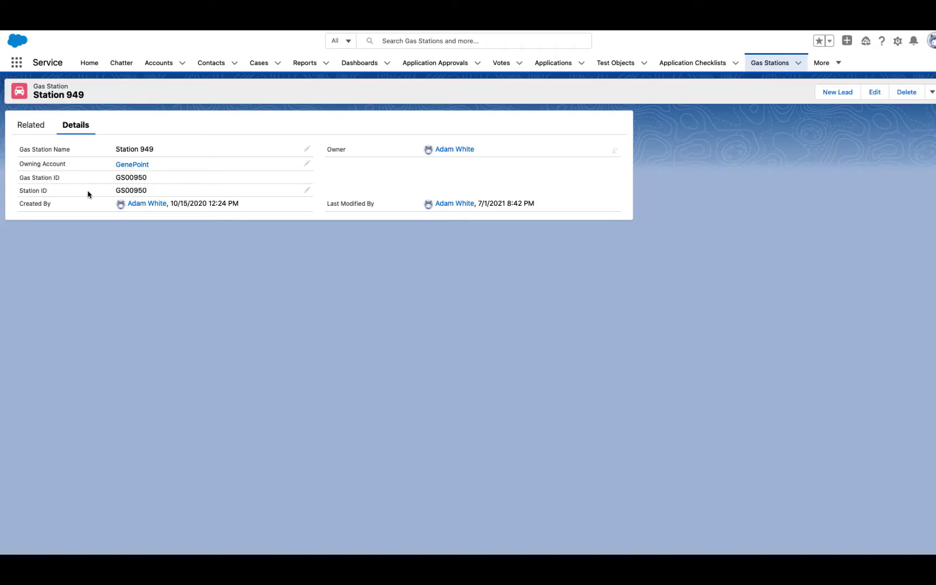
Step: Run the Sync Gas Stations with Accounts flow in debug mode and select GenePoint as the account
mouse_move(130, 166)
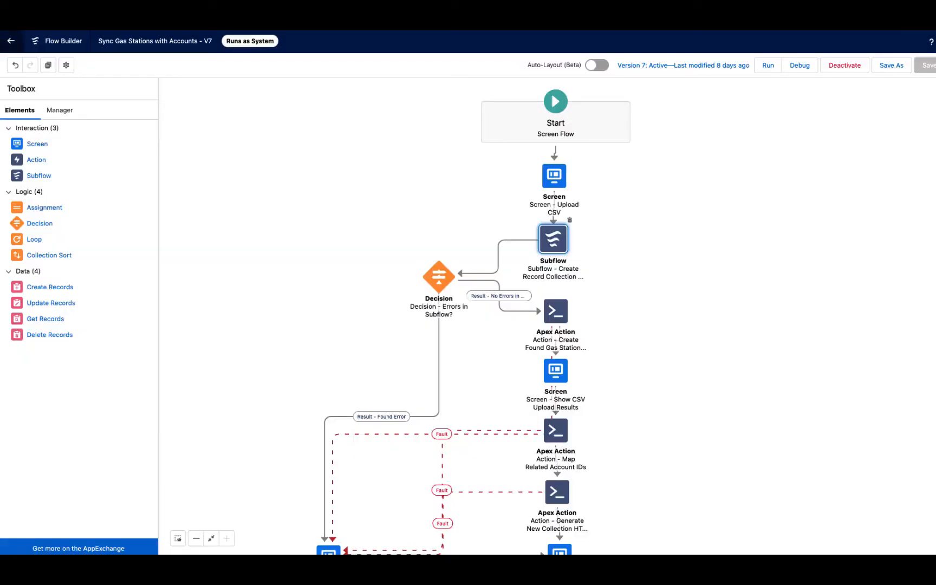
left_click(799, 66)
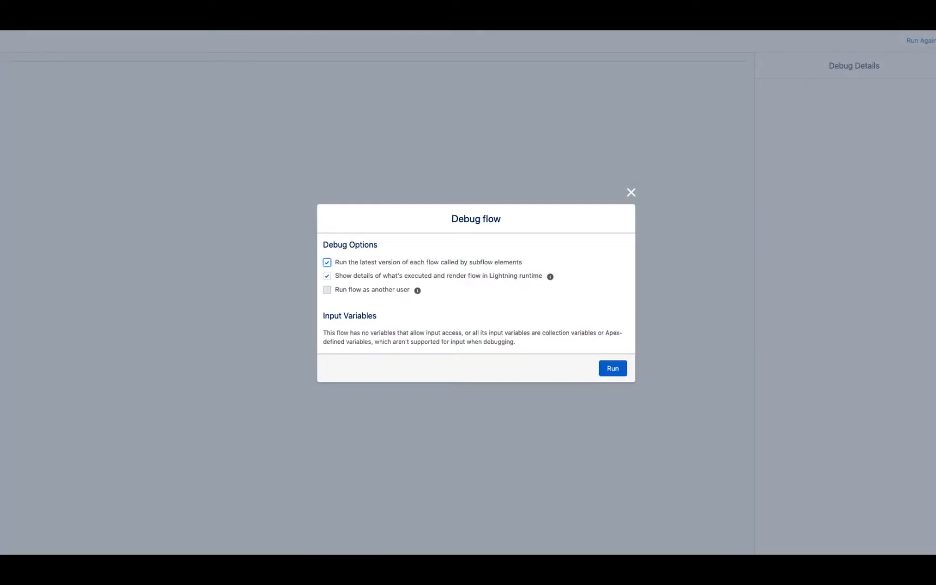
left_click(613, 369)
left_click(203, 126)
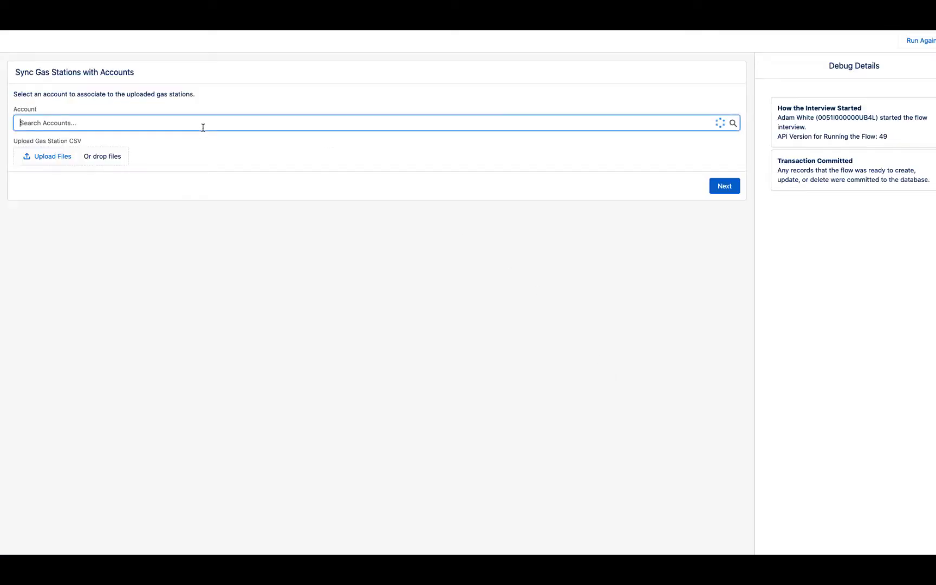
left_click(167, 157)
left_click(53, 156)
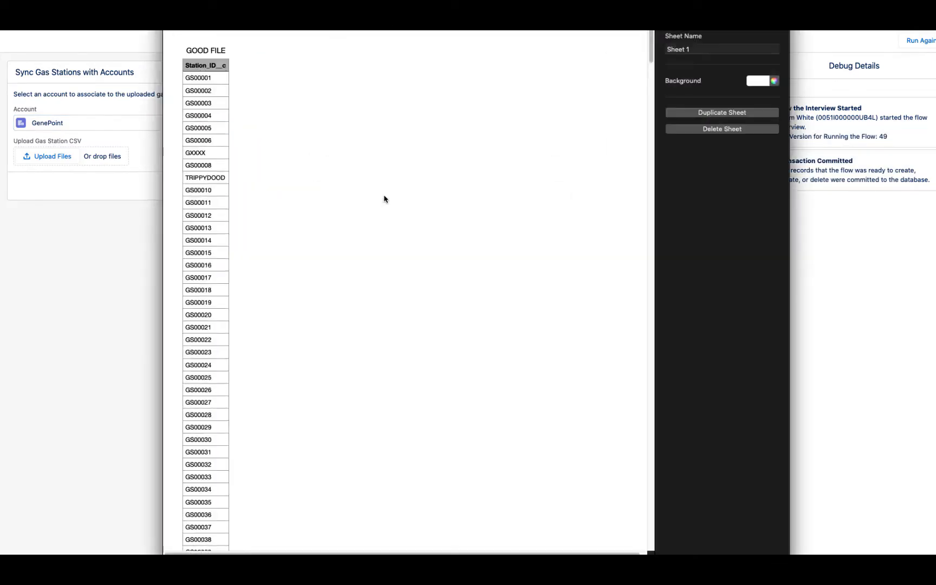
Step: Examine the Station_ID__c header and the station ID rows, including TRIPPYDOOD, in GOOD FILE GasStationUpload.csv
left_click(200, 101)
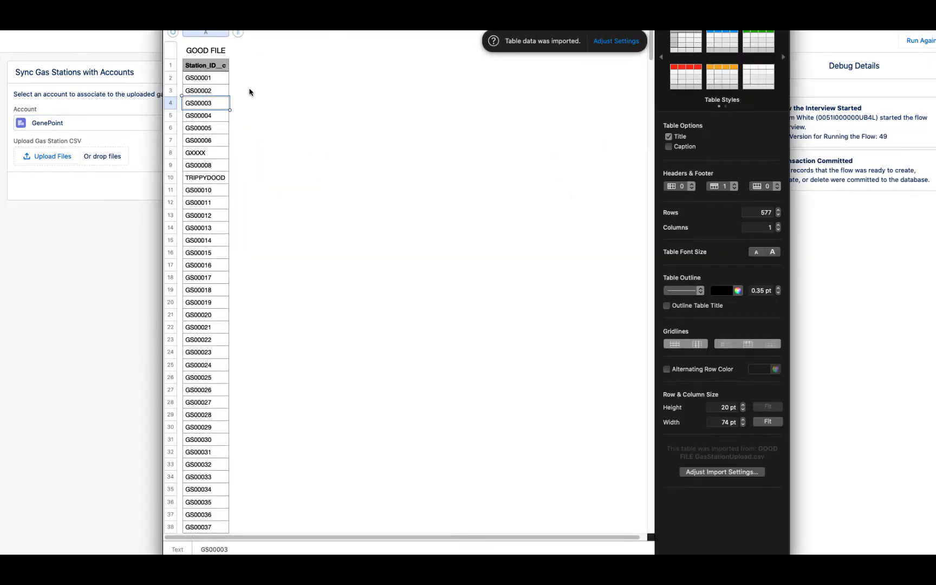
left_click(215, 67)
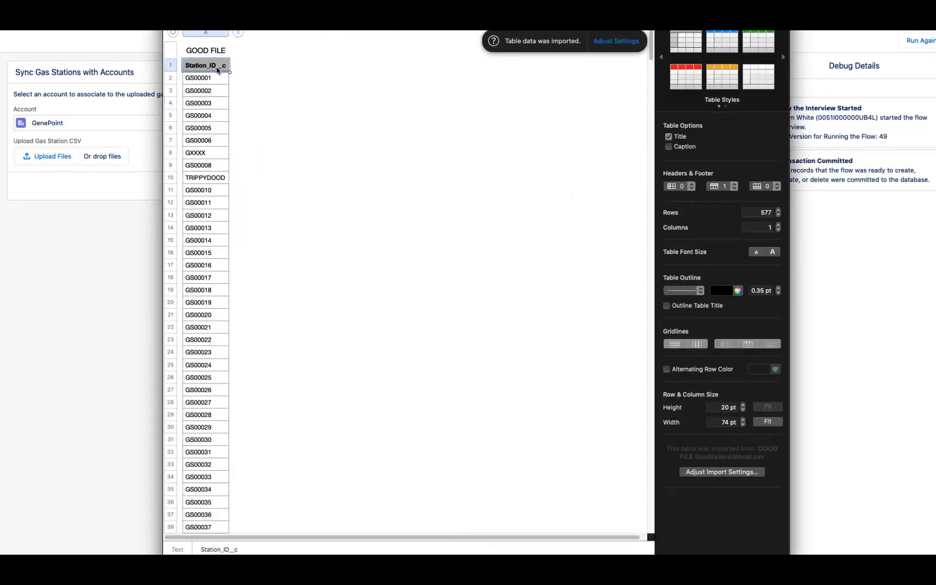
left_click(277, 70)
left_click_drag(213, 79, 215, 203)
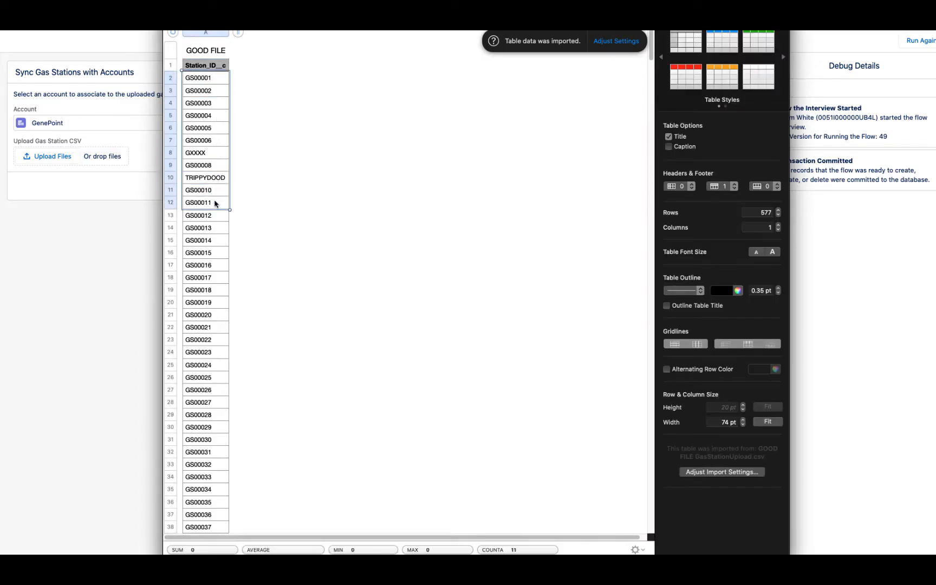
left_click(276, 157)
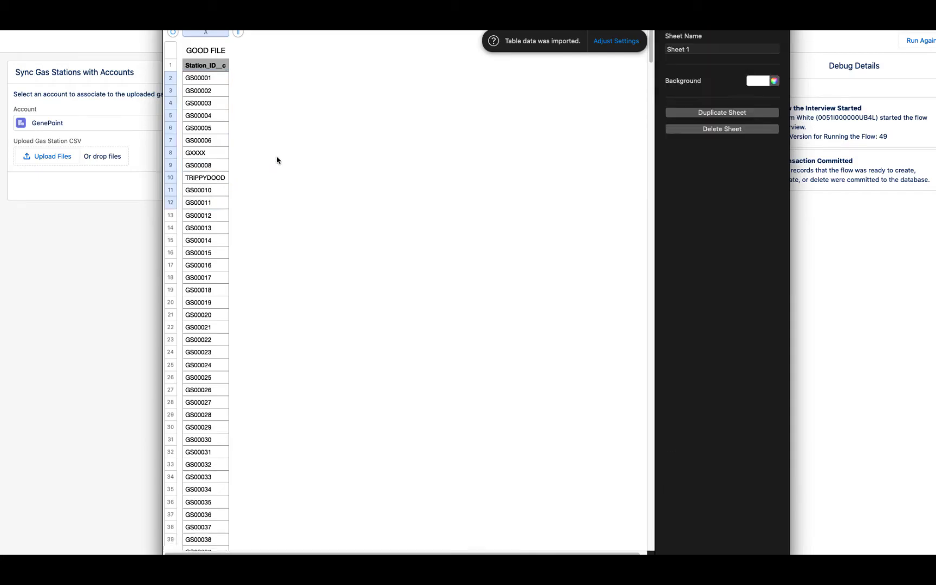
left_click(219, 177)
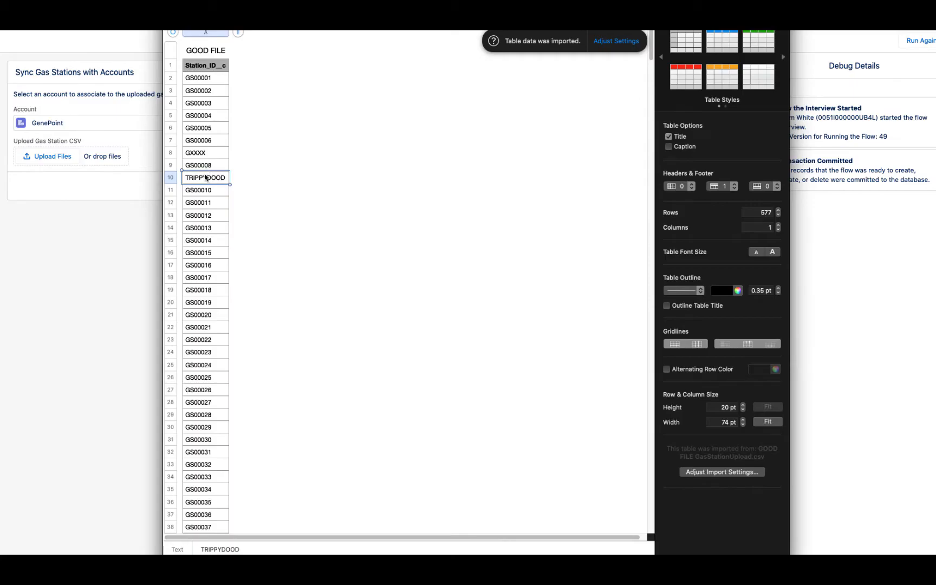
left_click(93, 236)
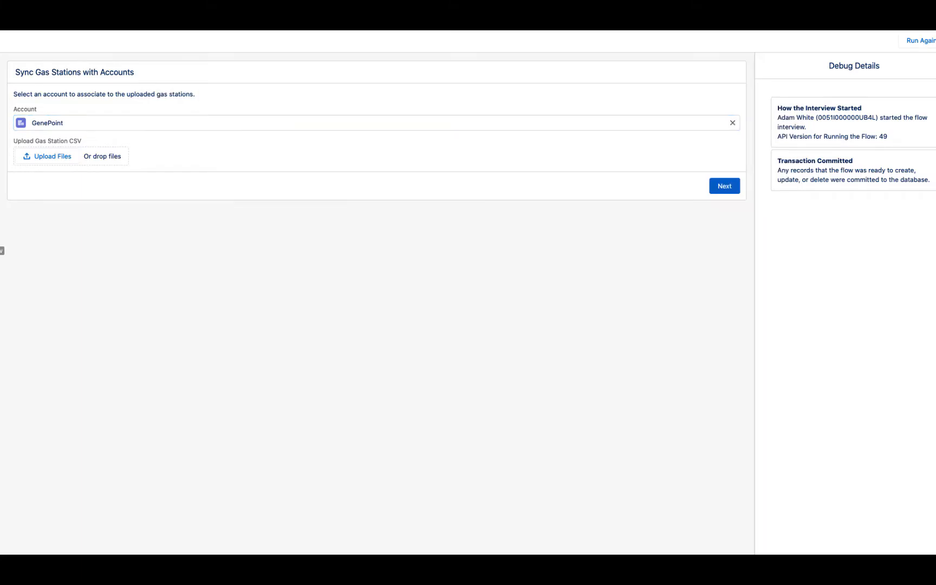
Step: Upload BAD FILE GasStationUpload.csv to the flow, submit it and read the resulting message
left_click_drag(2, 251, 102, 154)
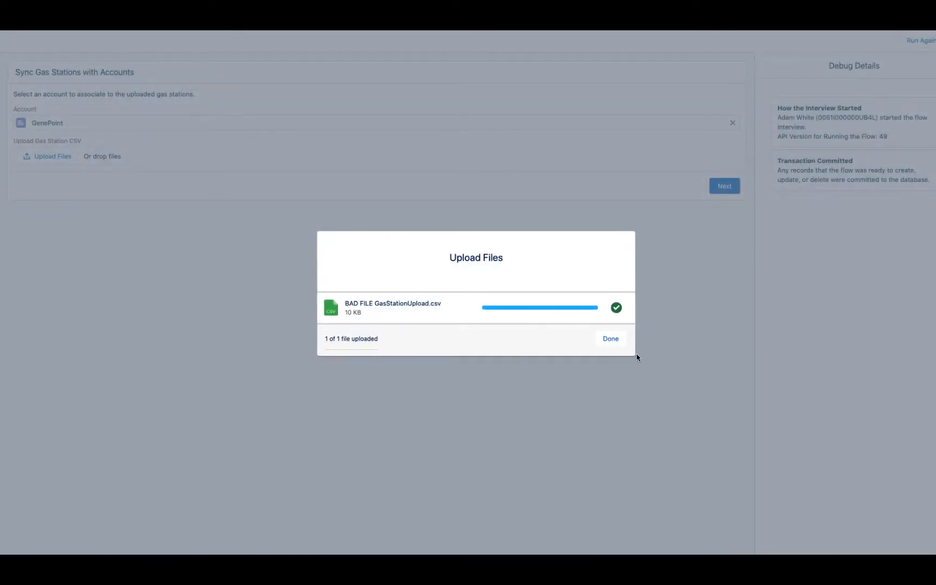
left_click(609, 338)
left_click(613, 336)
left_click(732, 185)
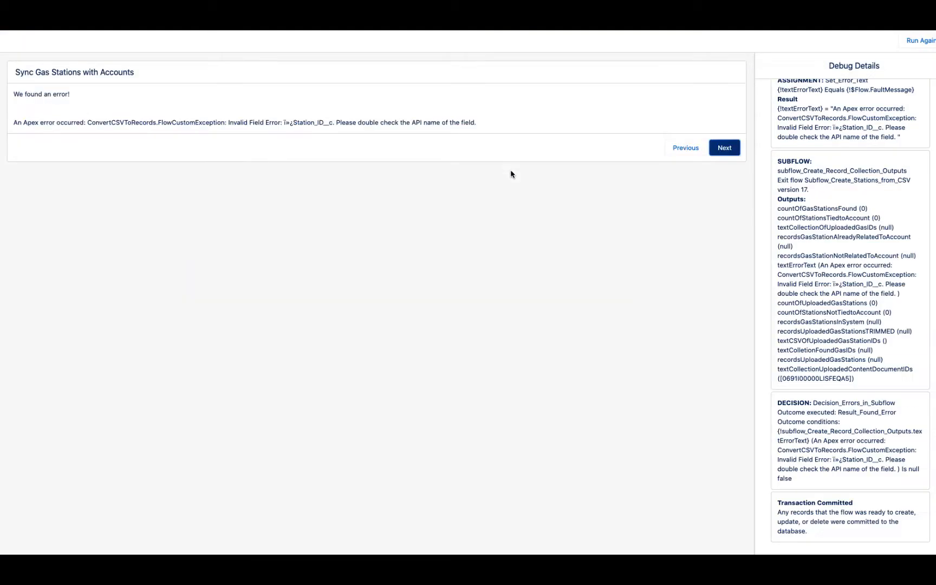
triple_click(401, 122)
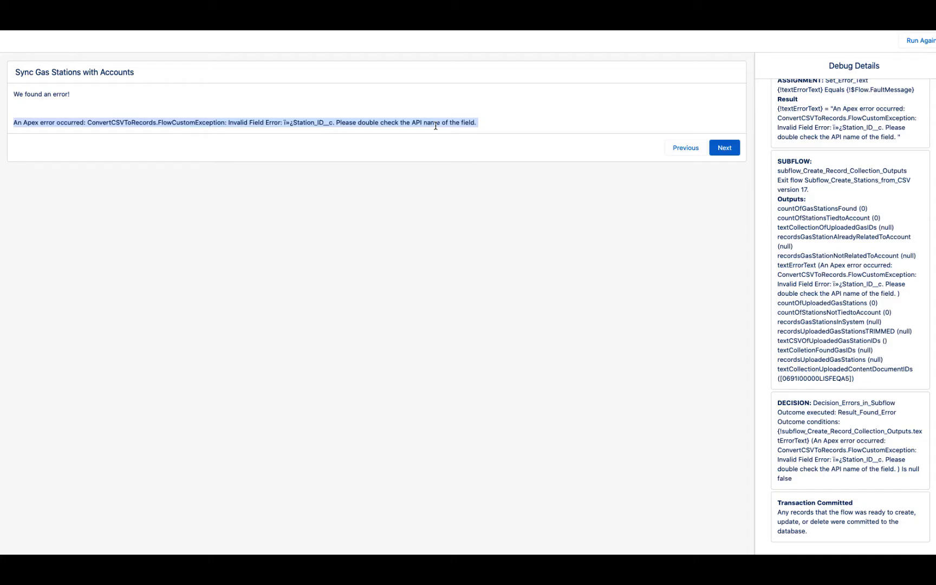
left_click(710, 122)
Step: Return to the flow's upload screen and select Edge Communications as the account
left_click(701, 145)
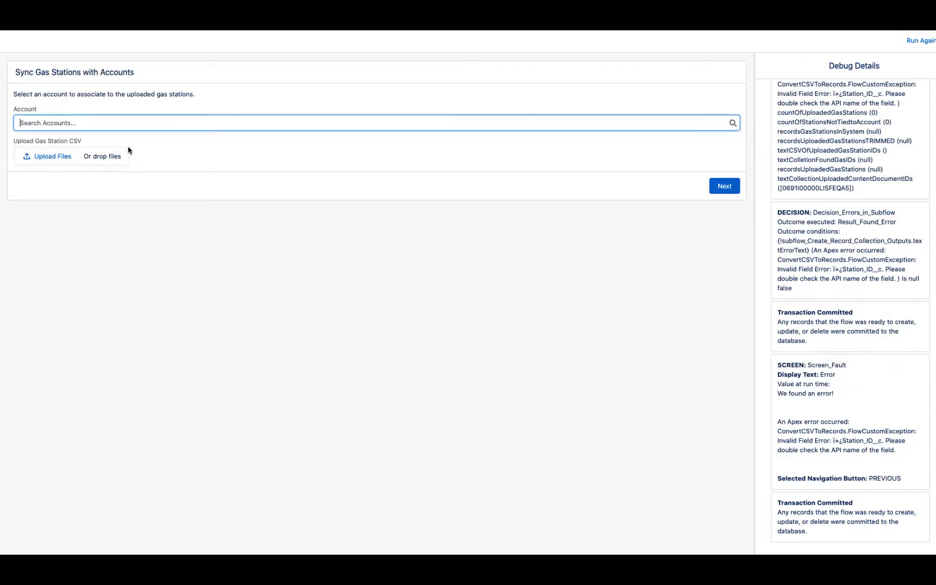
left_click(79, 124)
left_click(68, 173)
Step: Upload GOOD FILE GasStationUpload.csv as the gas station CSV and submit the screen
left_click(52, 156)
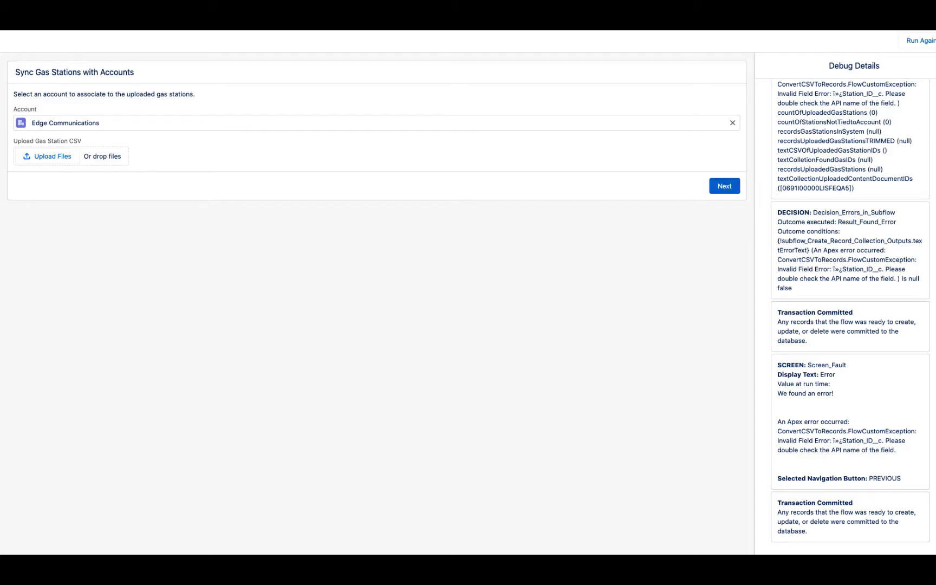
left_click_drag(183, 192, 84, 152)
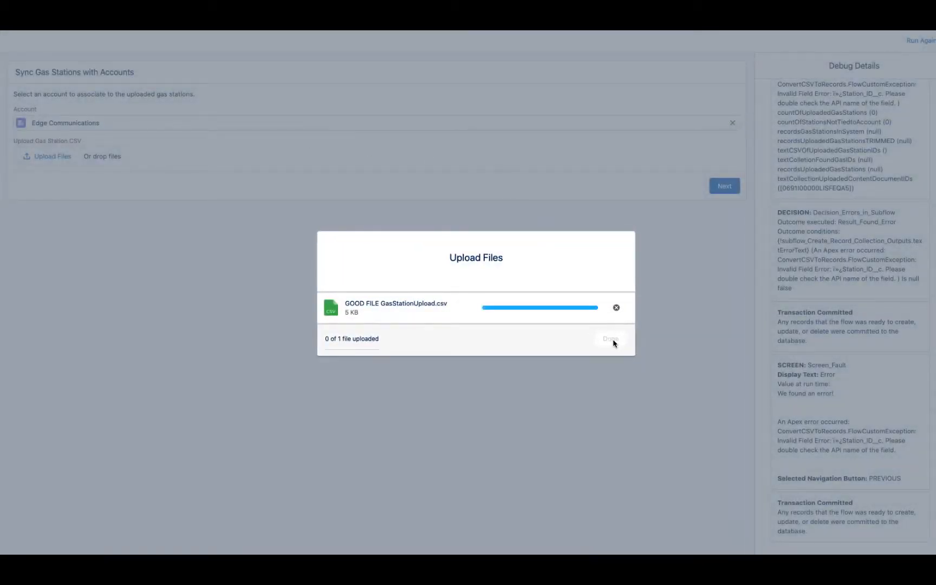
left_click(610, 339)
left_click(714, 190)
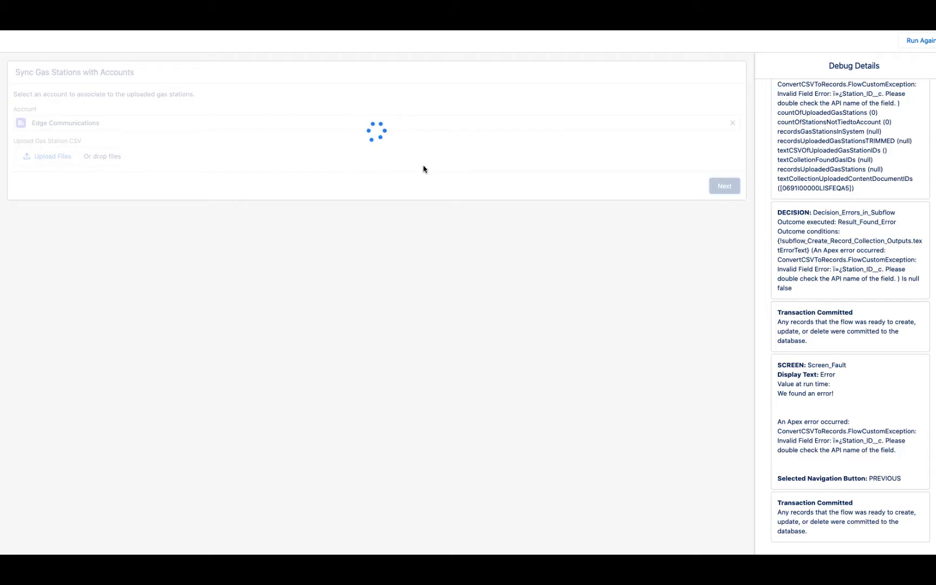
Step: Review the unmatched station IDs and the gas stations listed for Edge Communications, and accept the upload results
scroll(423, 330, "up", 15)
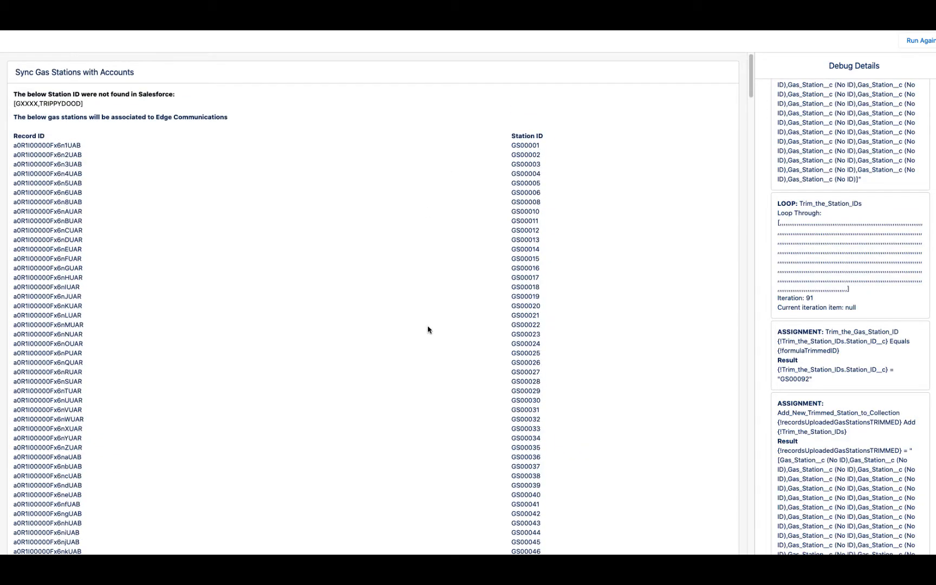
left_click_drag(107, 106, 6, 95)
left_click(109, 111)
left_click_drag(53, 136, 223, 230)
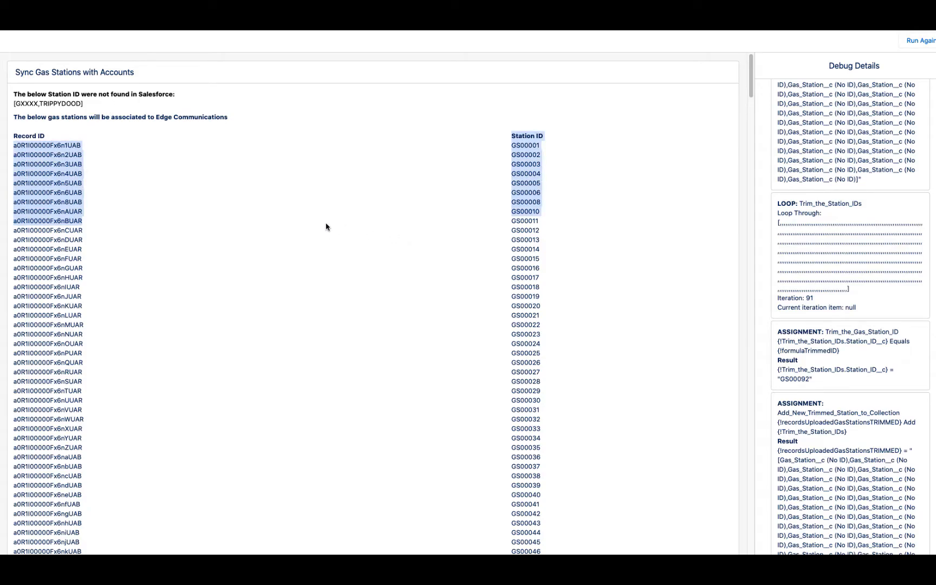
left_click(151, 117)
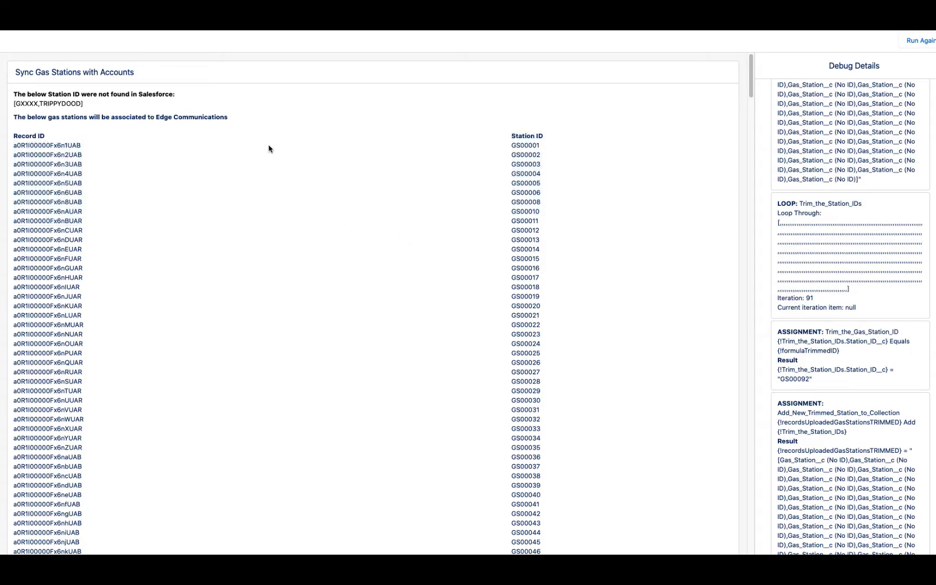
scroll(424, 284, "down", 20)
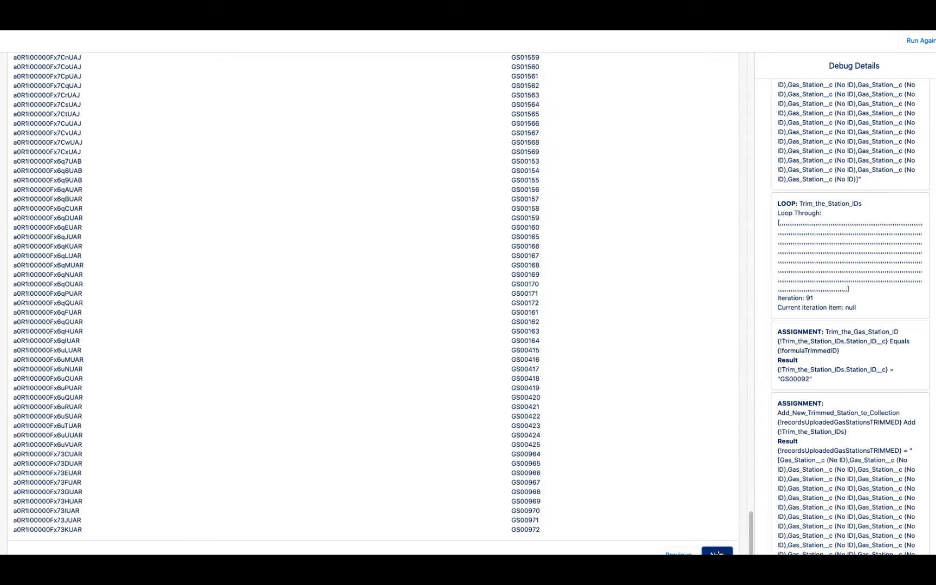
left_click(718, 554)
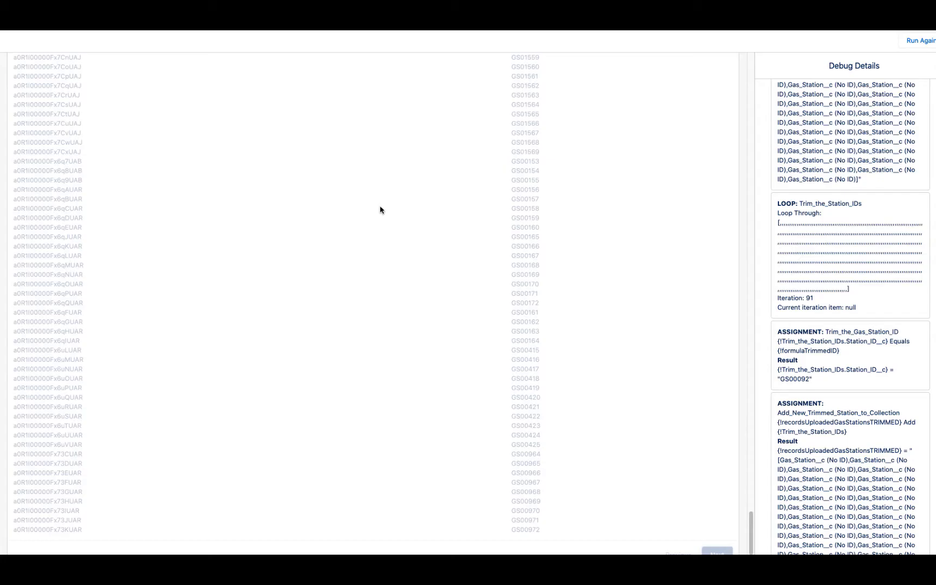
Step: Set the update mode for the mapped gas station records to Asynchronous
scroll(380, 210, "up", 12)
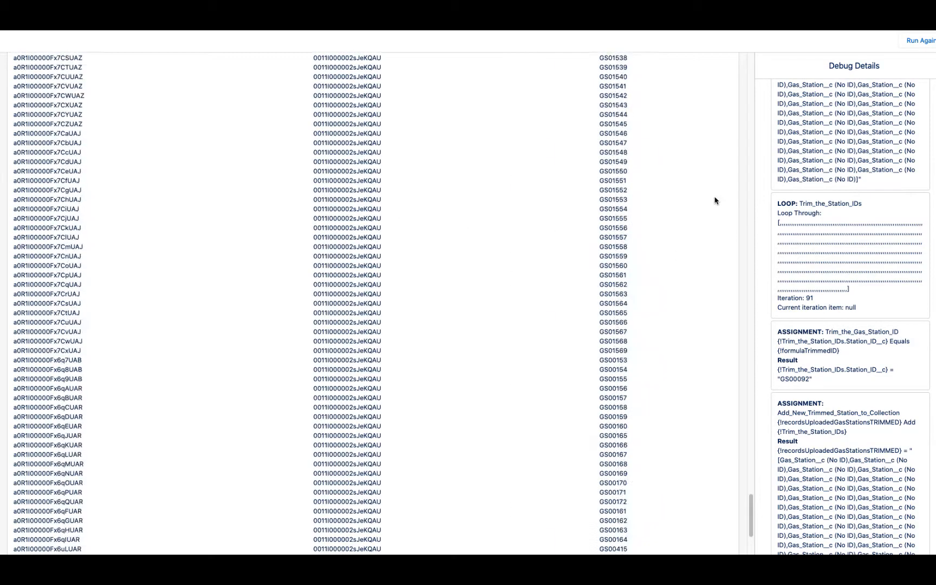
scroll(706, 171, "up", 20)
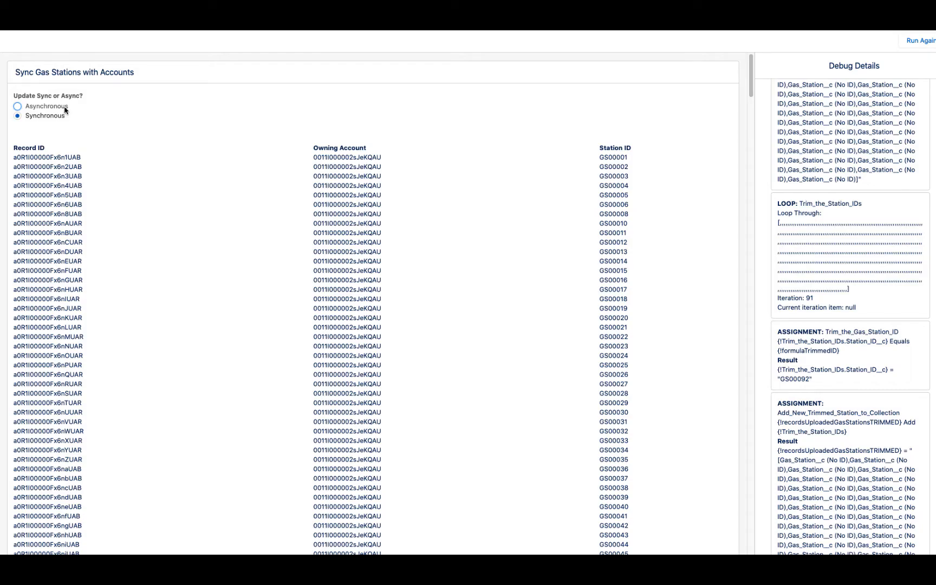
left_click(65, 110)
left_click(62, 116)
left_click(65, 107)
Step: Check the Owning Account mapping, submit the gas station update, and refresh and check the job's processing status
scroll(543, 299, "down", 20)
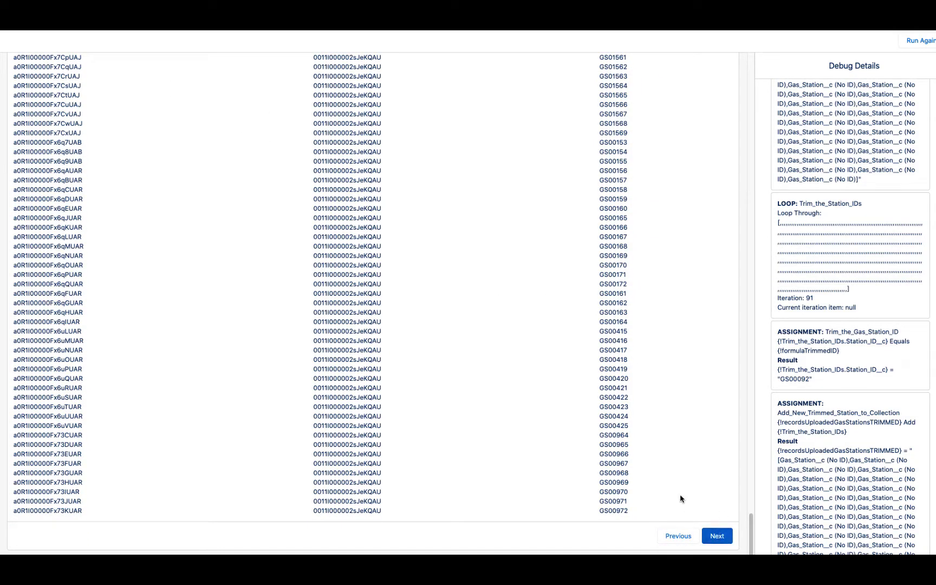
scroll(698, 493, "up", 10)
left_click_drag(750, 506, 752, 68)
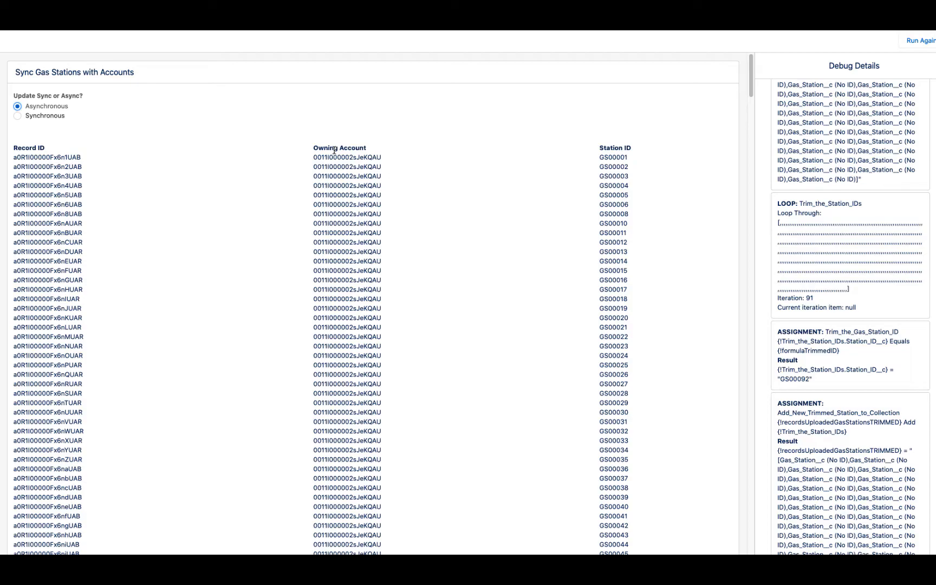
left_click_drag(750, 140, 765, 537)
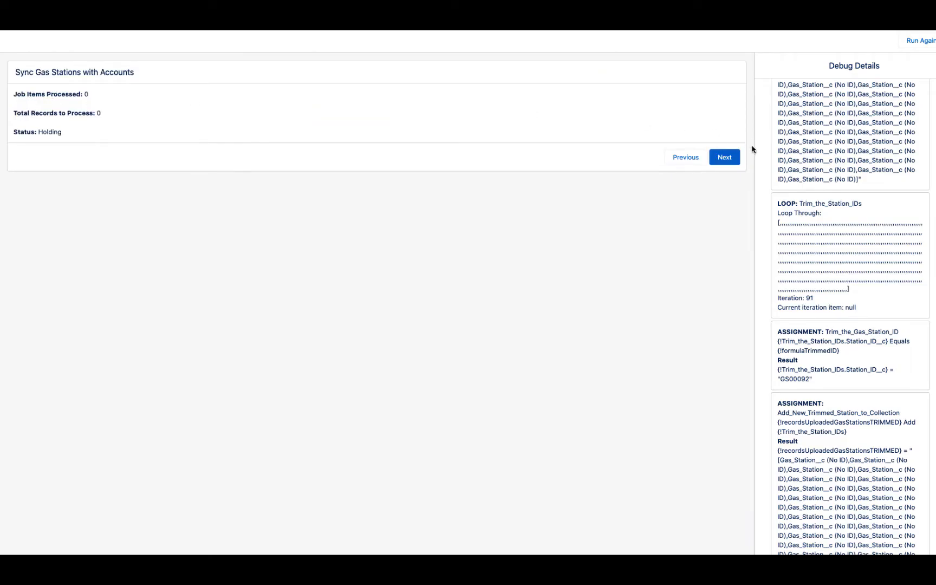
left_click(725, 158)
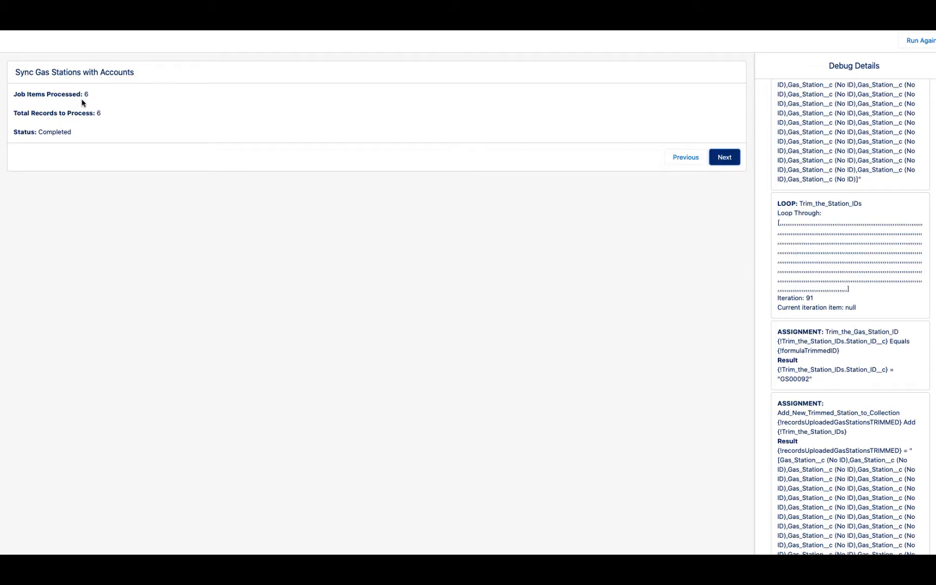
double_click(62, 132)
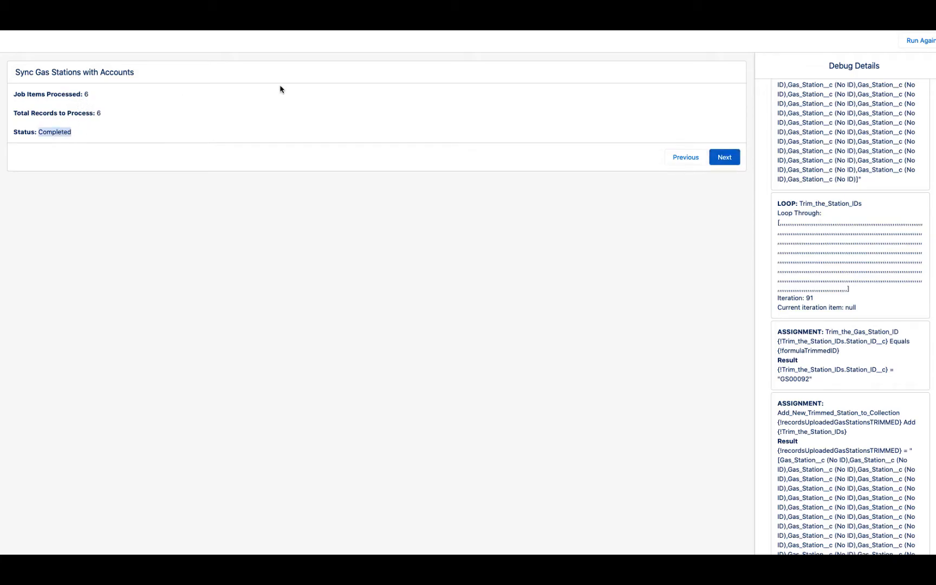
left_click(724, 157)
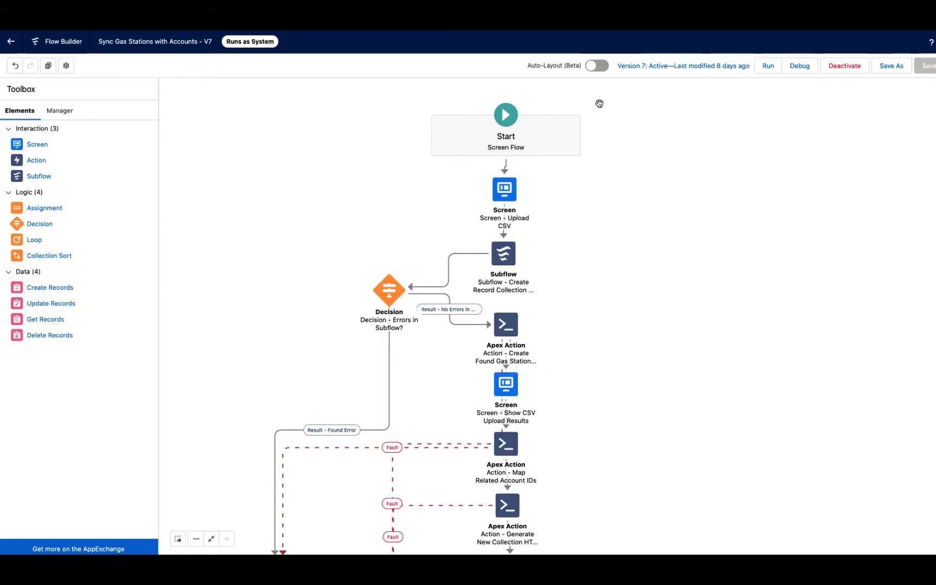
Step: Open the Screen - Upload CSV element and examine the Account lookup's settings and the file upload's Related Record ID
double_click(504, 196)
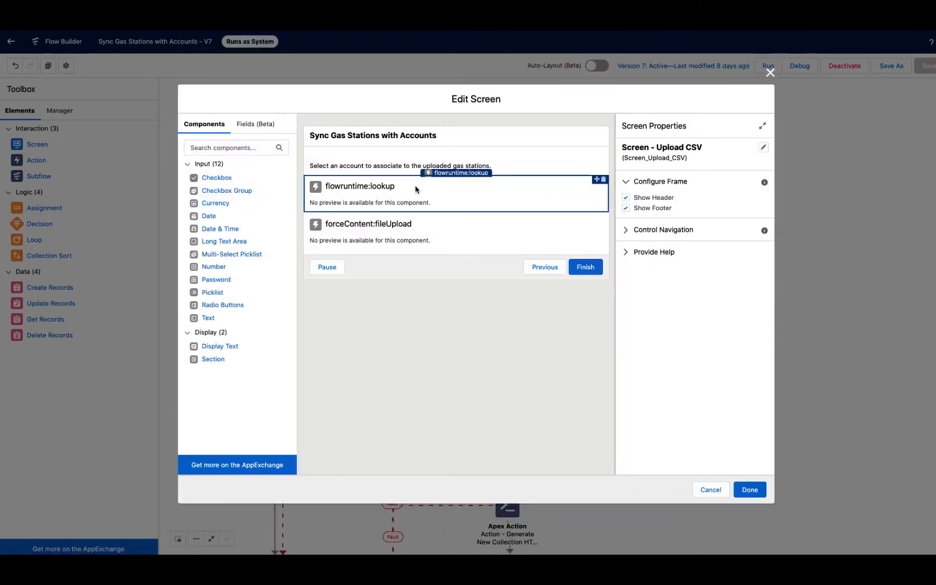
left_click(415, 188)
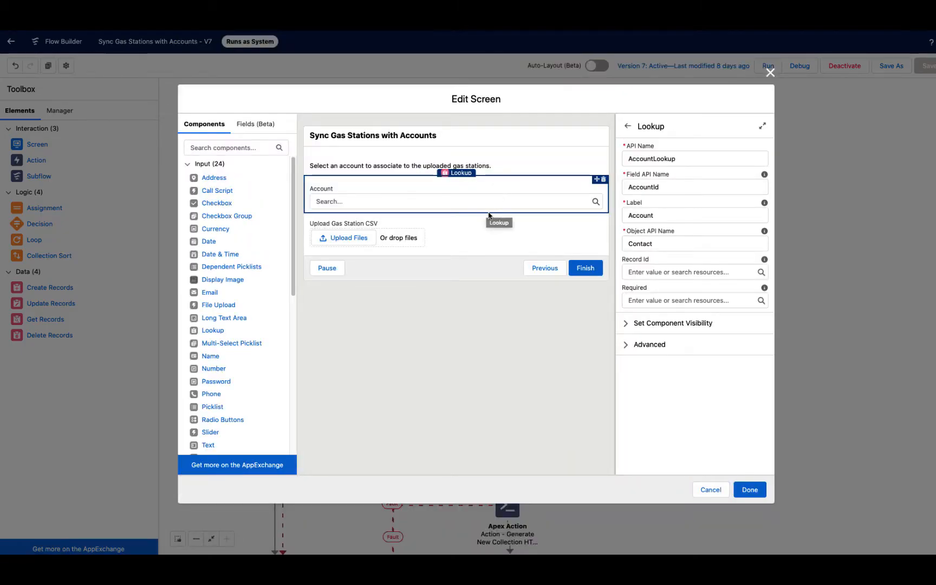
left_click(459, 224)
left_click(544, 186)
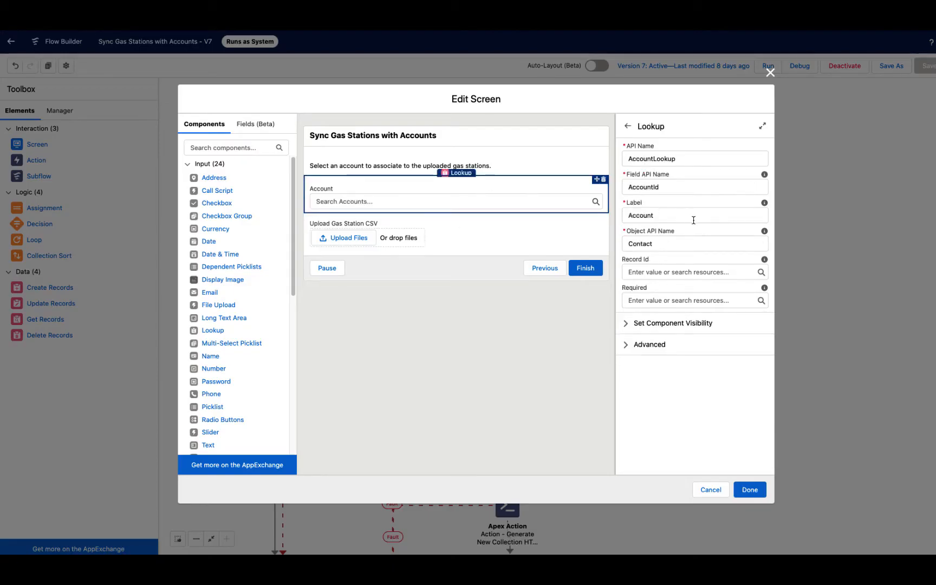
left_click(453, 245)
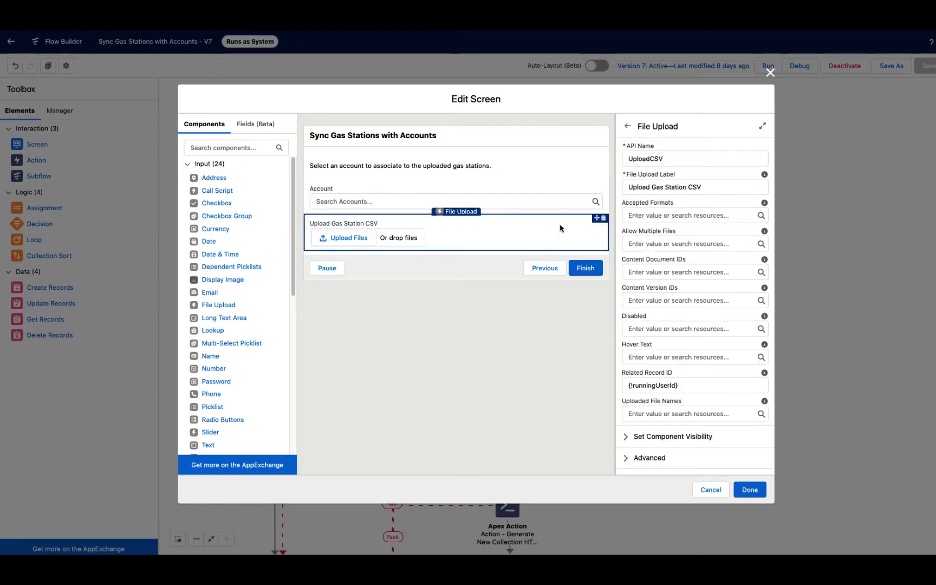
left_click(671, 386)
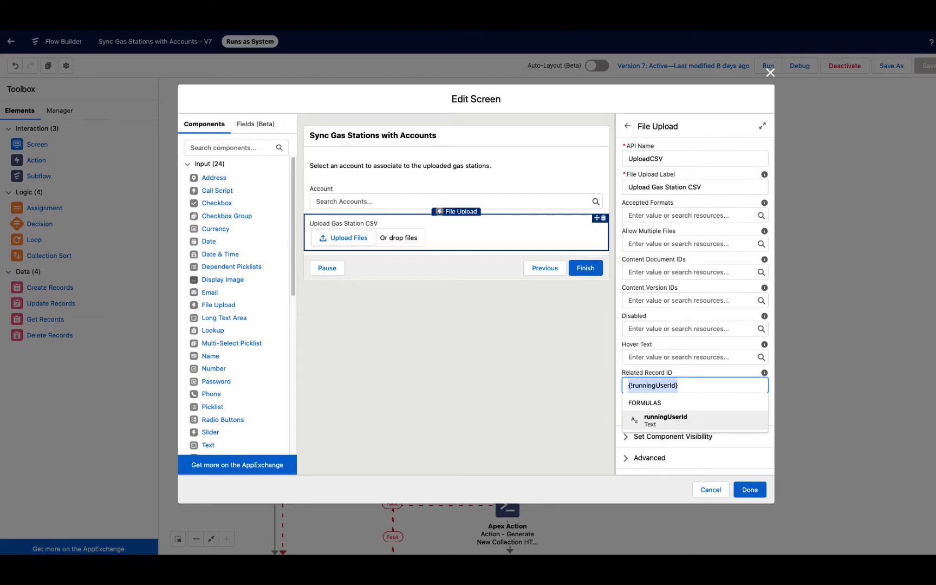
Step: Try setting the file upload component's Related Record ID to {!$User.Id}
type("user")
left_click(676, 451)
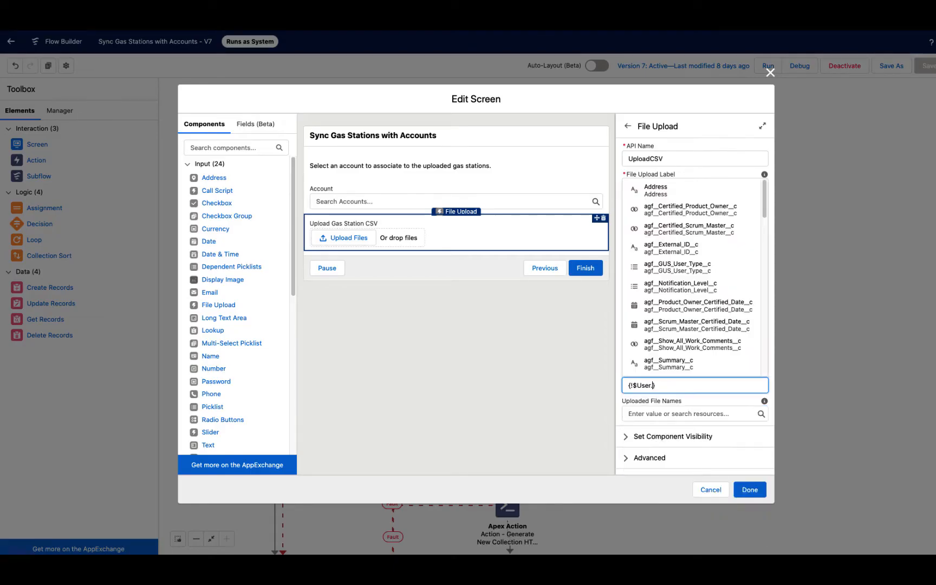
key("ctrl+a")
key("BackSpace")
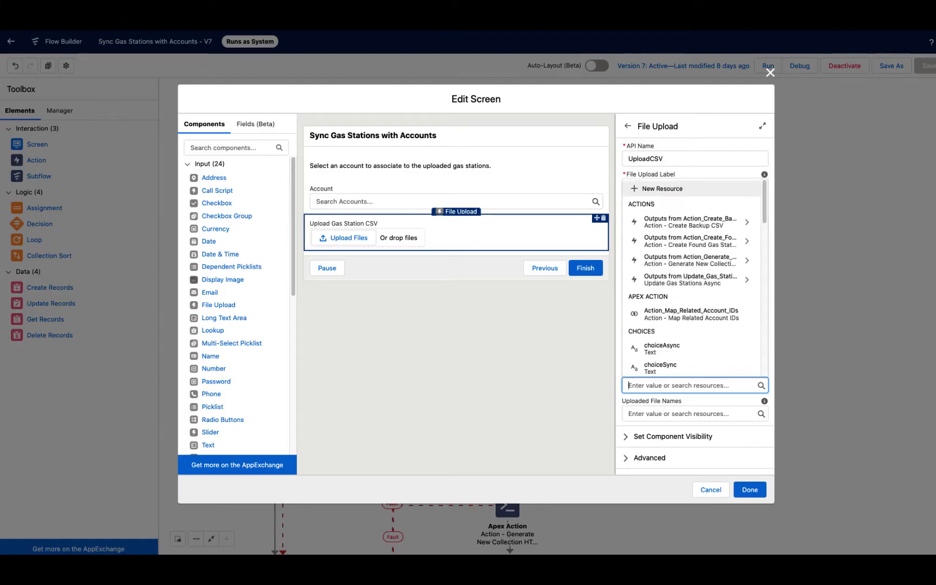
type("{!$User.Id}")
left_click(727, 400)
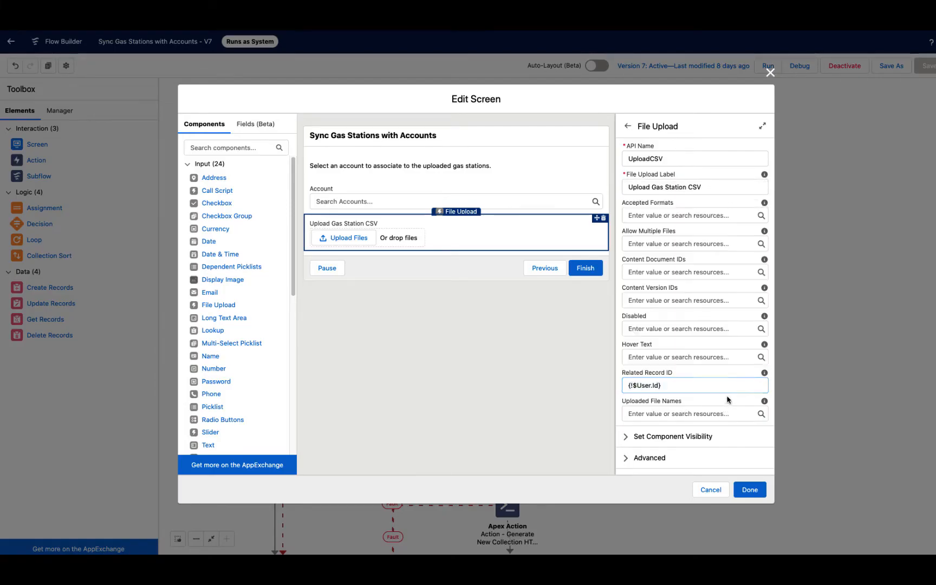
Step: Examine the Account lookup's Field API Name and Object API Name, and close the screen editor without saving
left_click(414, 198)
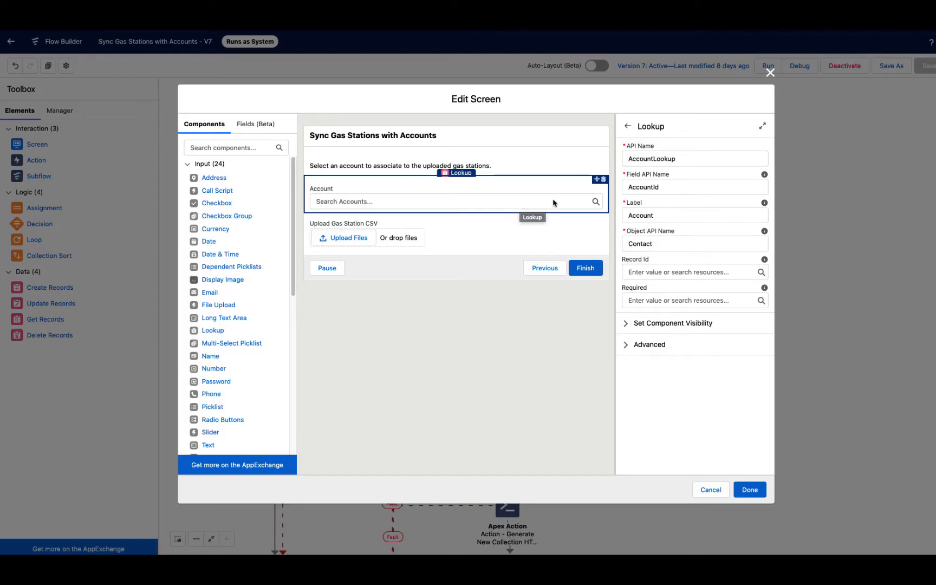
double_click(677, 241)
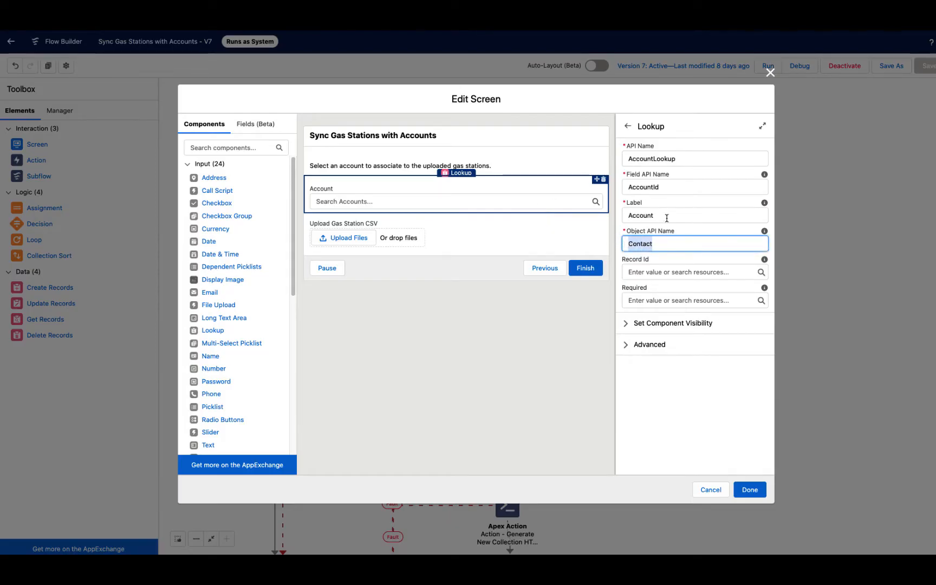
double_click(677, 187)
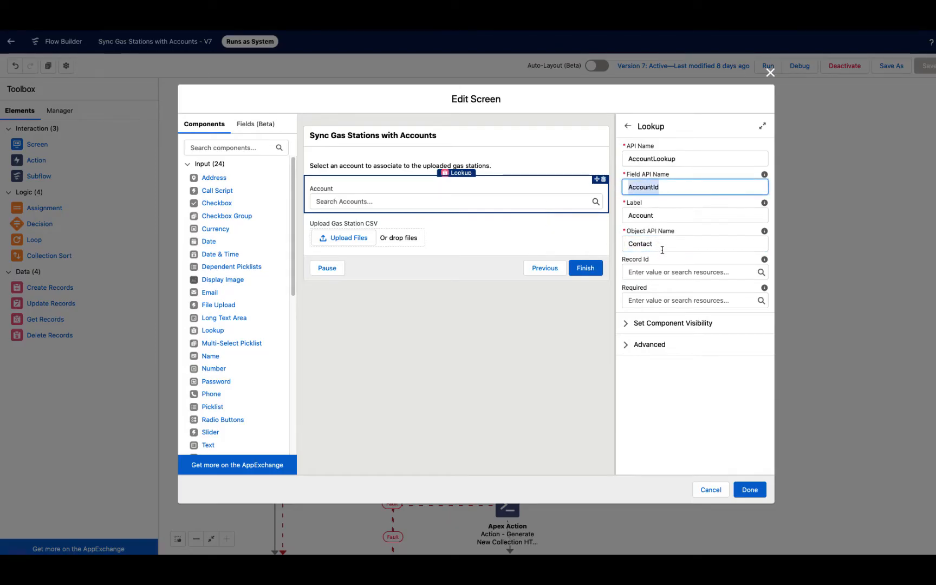
double_click(645, 241)
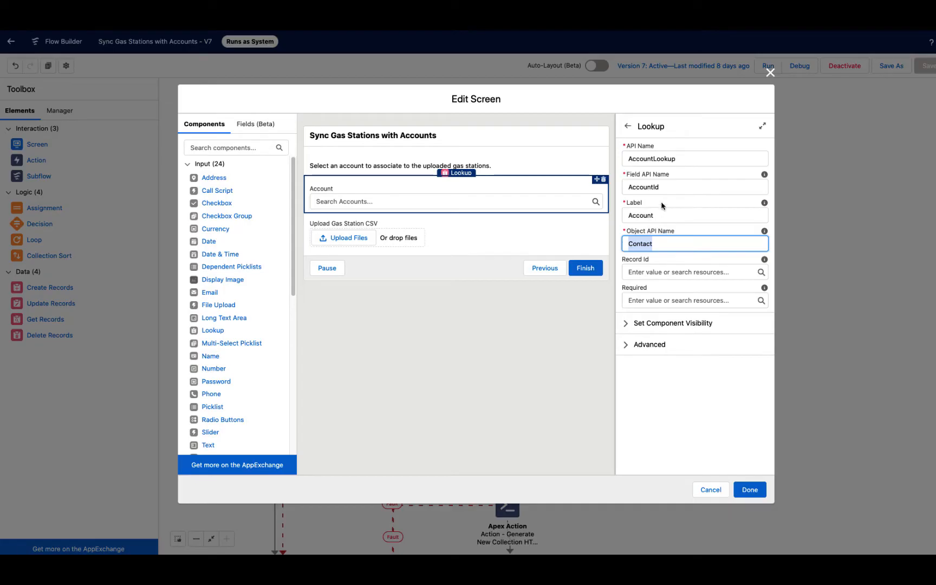
left_click_drag(672, 188, 614, 189)
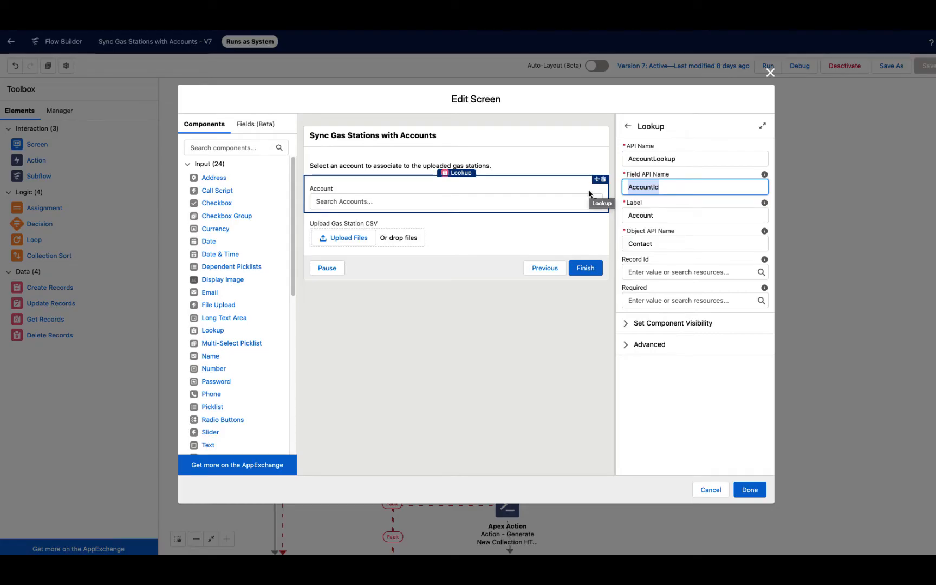
left_click_drag(678, 245, 614, 243)
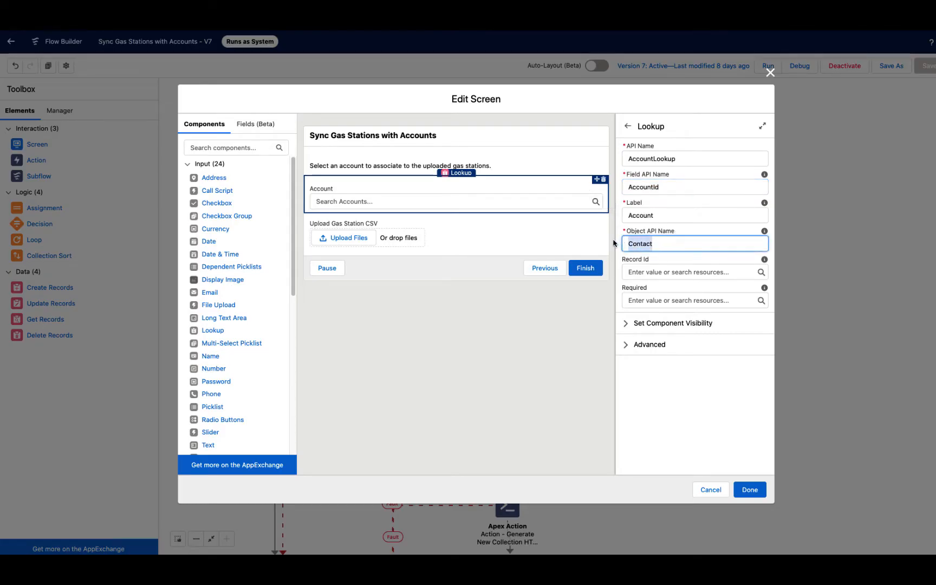
left_click(528, 330)
left_click(710, 490)
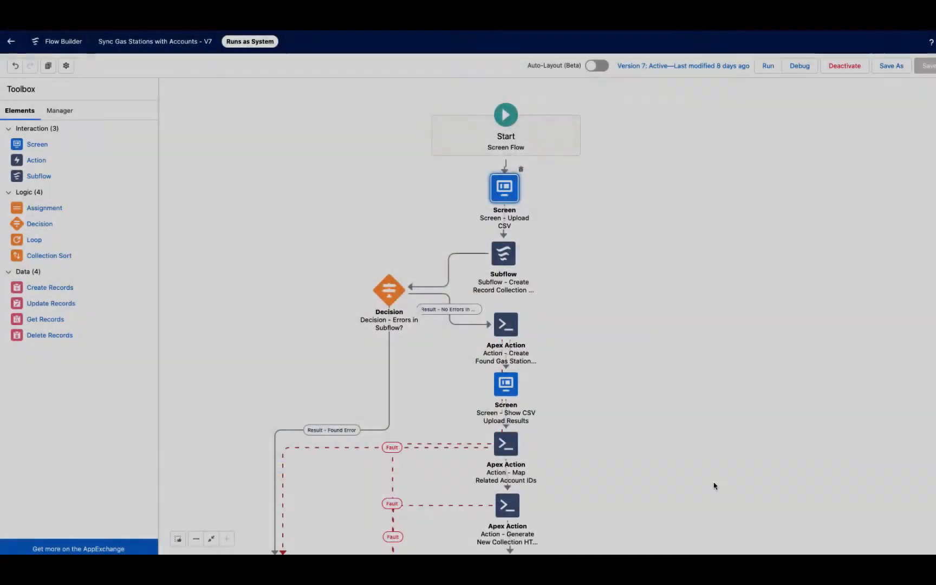
Step: Open the Create Record Collection subflow element, examine its account record ID and uploaded document IDs inputs, and close it without changes
double_click(513, 258)
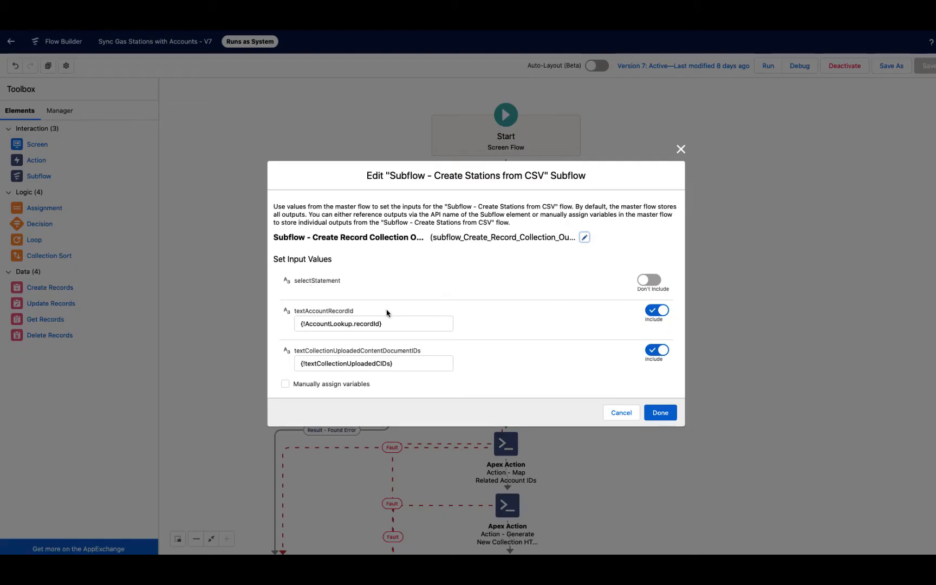
left_click_drag(390, 325, 298, 325)
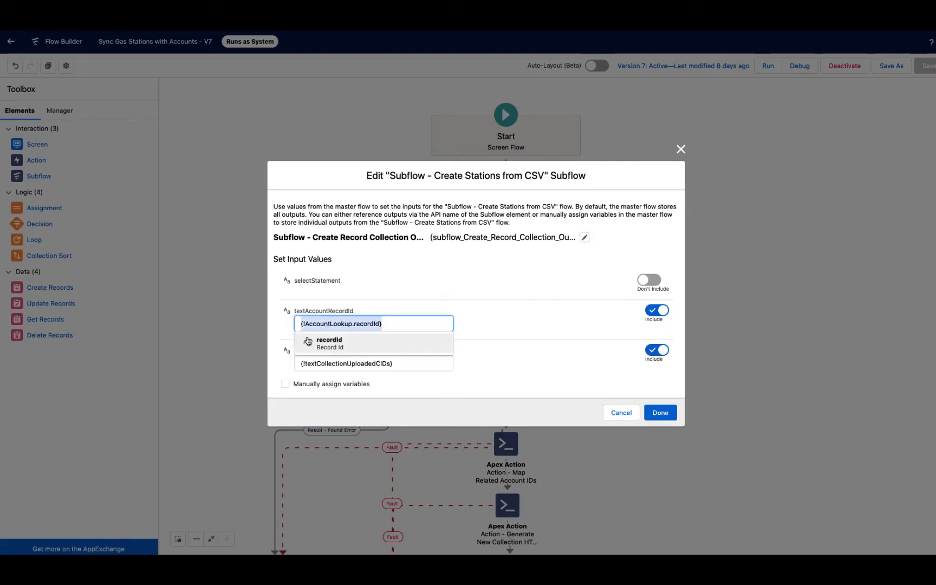
left_click(501, 345)
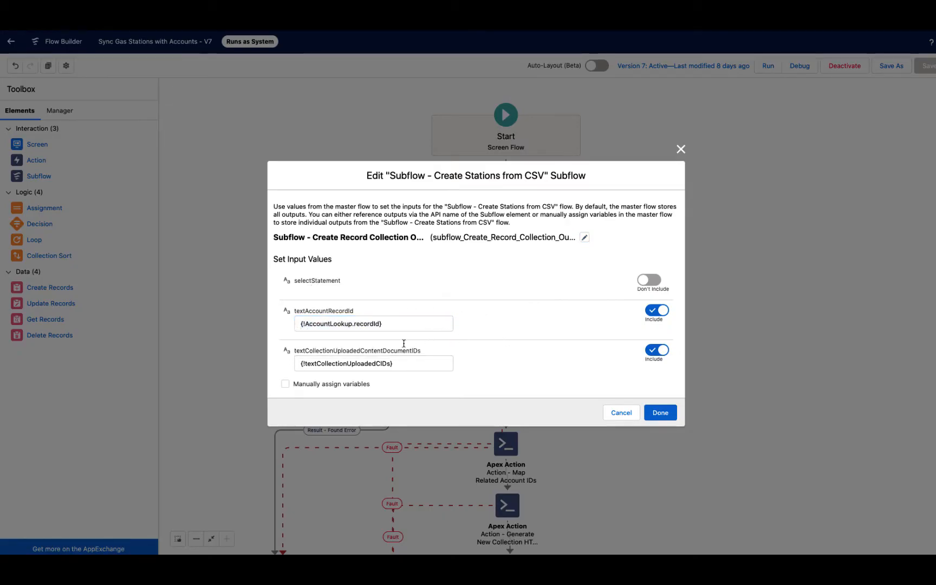
left_click(413, 363)
triple_click(413, 363)
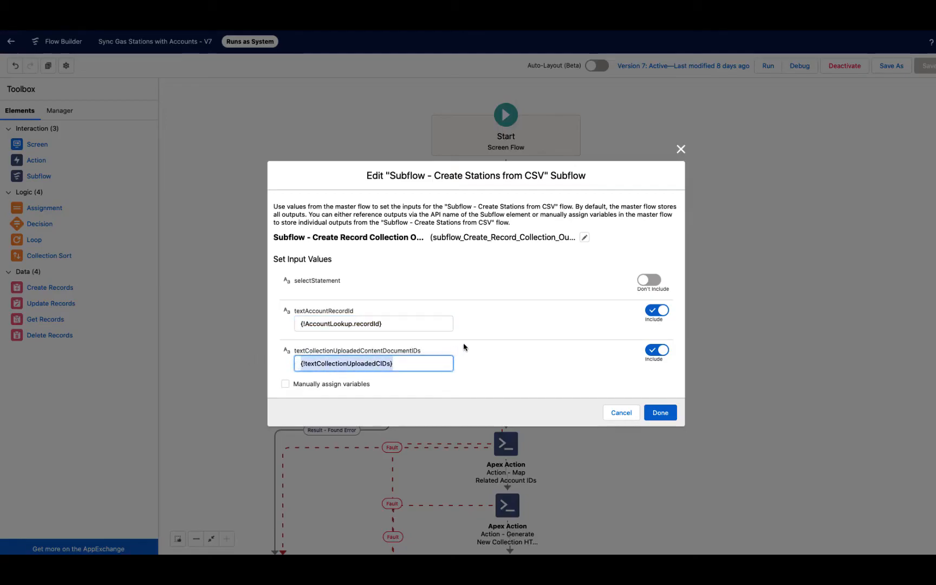
left_click(614, 414)
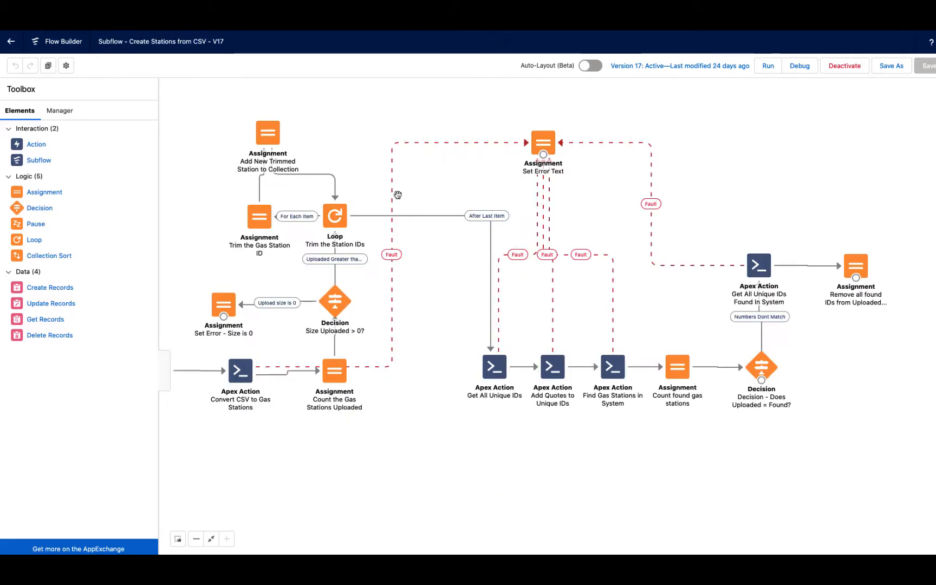
Step: In the Create Stations from CSV subflow, open the Convert CSV to Gas Stations action and examine its Object API Name and List of CSV File IDs
left_click_drag(385, 164, 464, 148)
left_click_drag(259, 189, 310, 199)
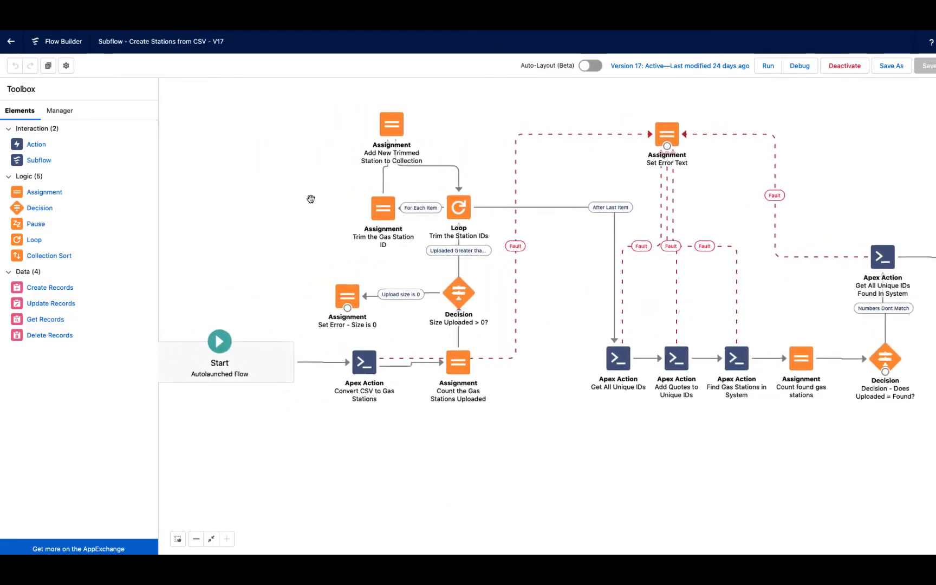
left_click(227, 357)
left_click_drag(250, 316, 283, 299)
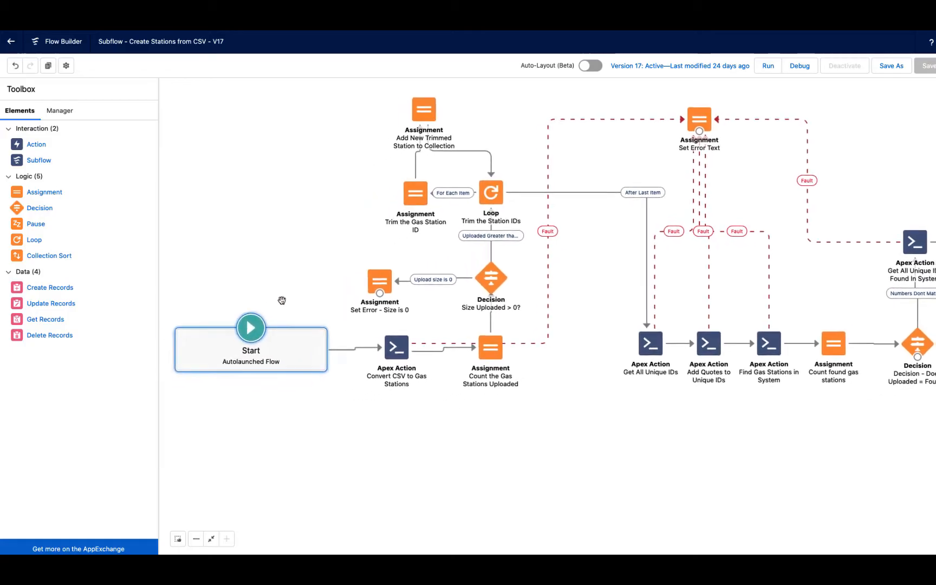
double_click(397, 353)
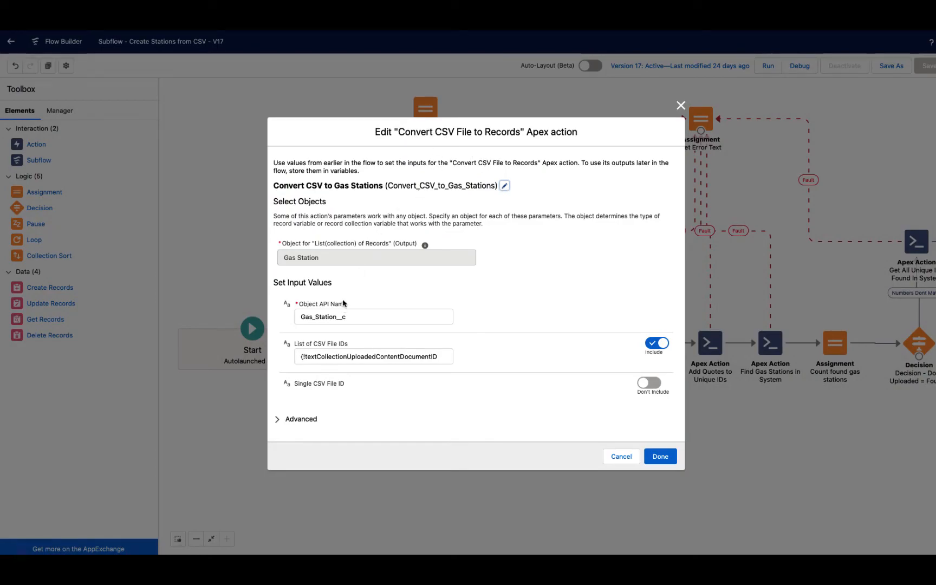
left_click(353, 317)
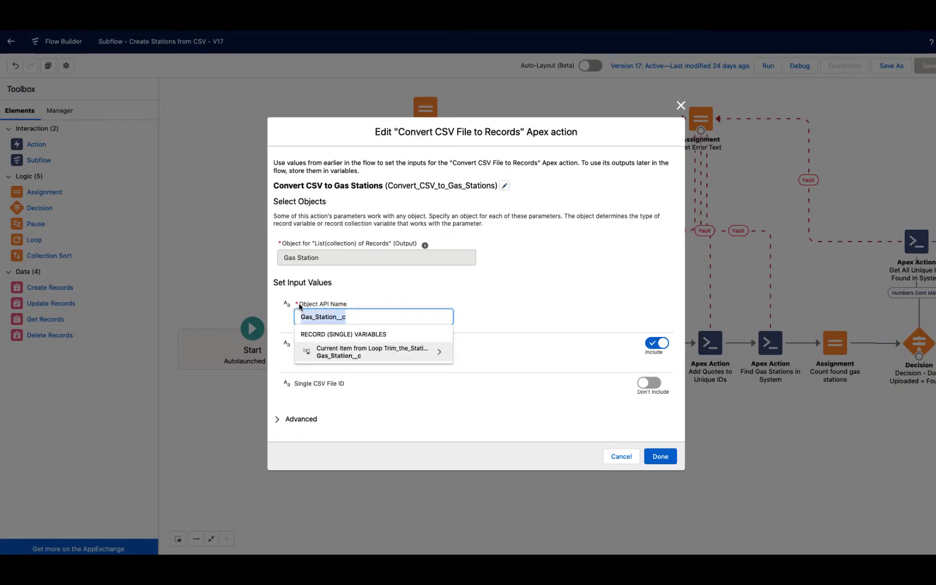
left_click(334, 288)
double_click(343, 357)
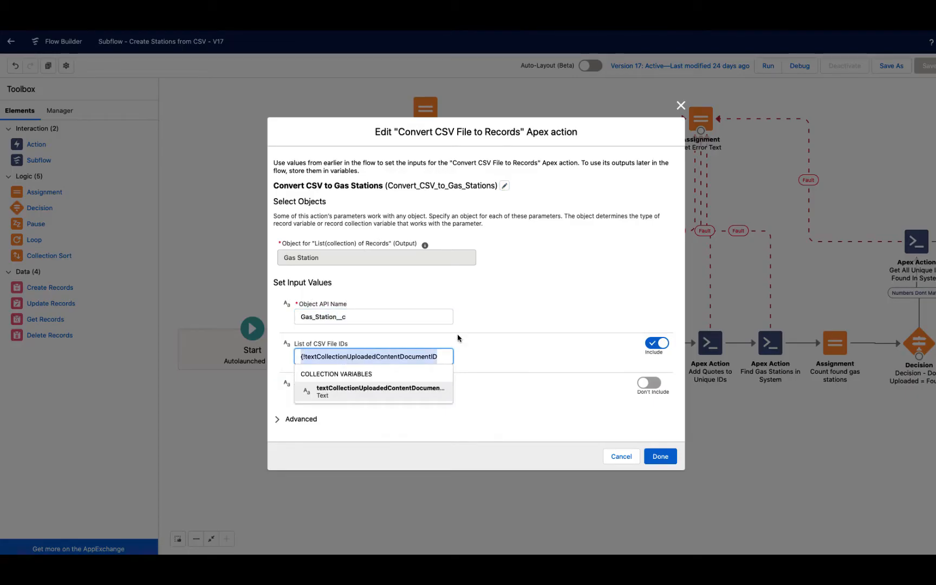
left_click(509, 301)
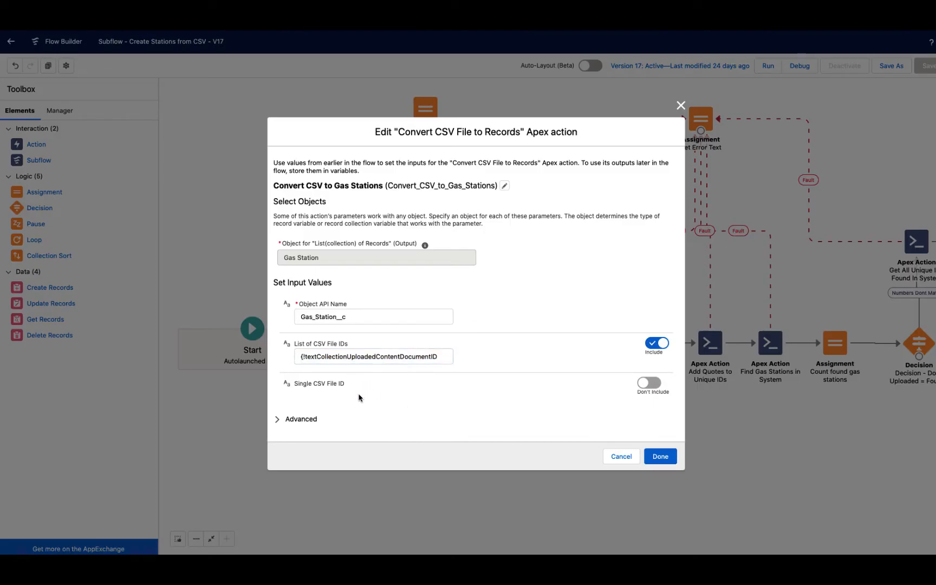
left_click(379, 352)
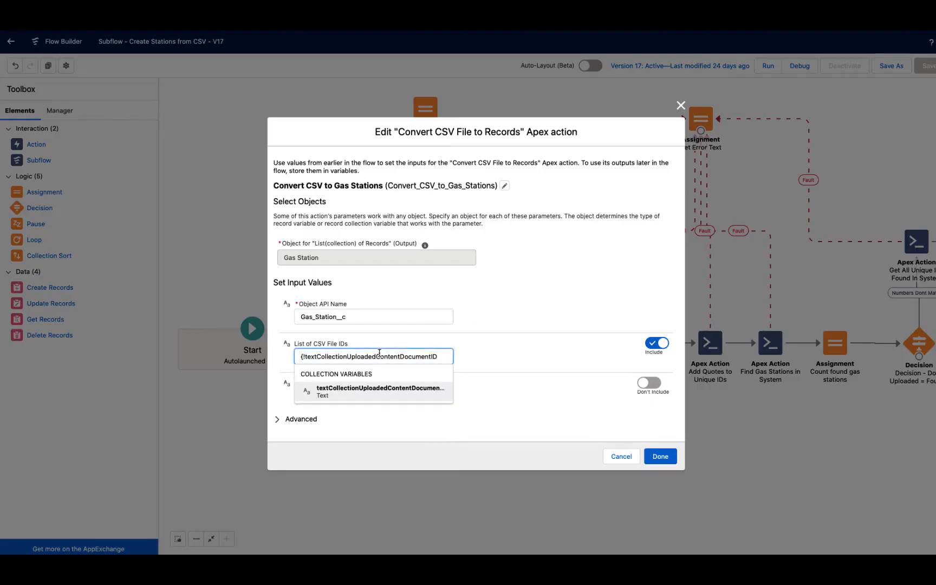
left_click(499, 376)
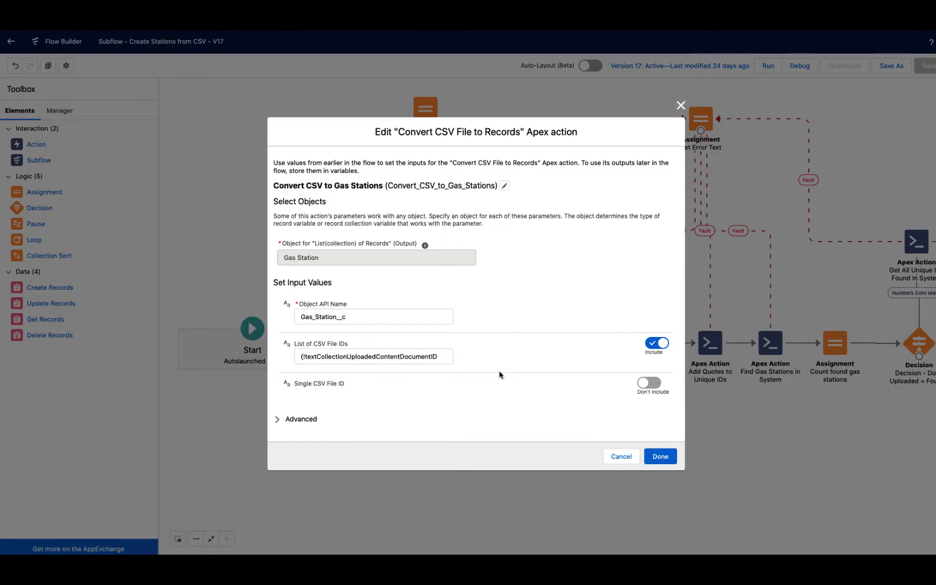
Step: Expand the Convert CSV action's advanced settings, check the variable storing the output record collection, and close without saving
left_click(309, 419)
left_click_drag(420, 447, 274, 430)
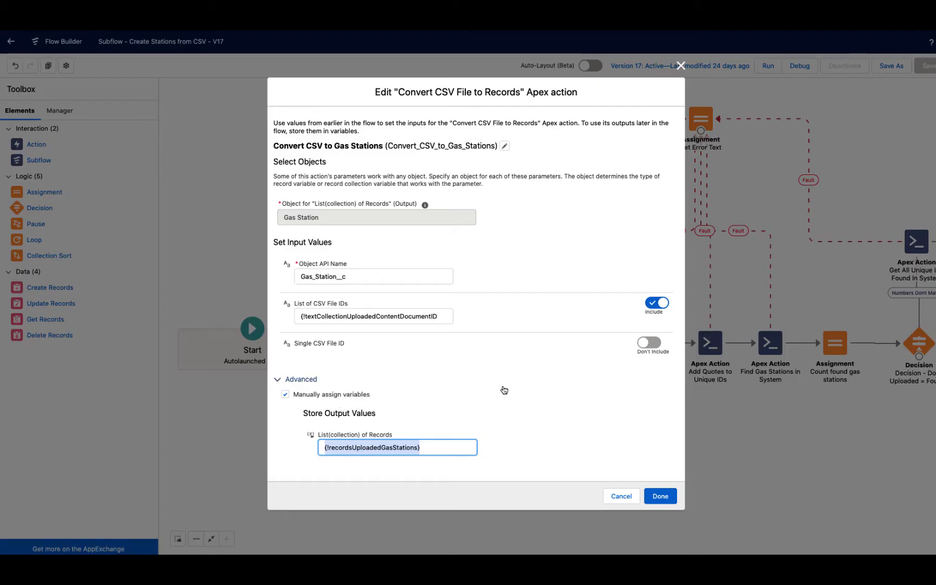
left_click(559, 411)
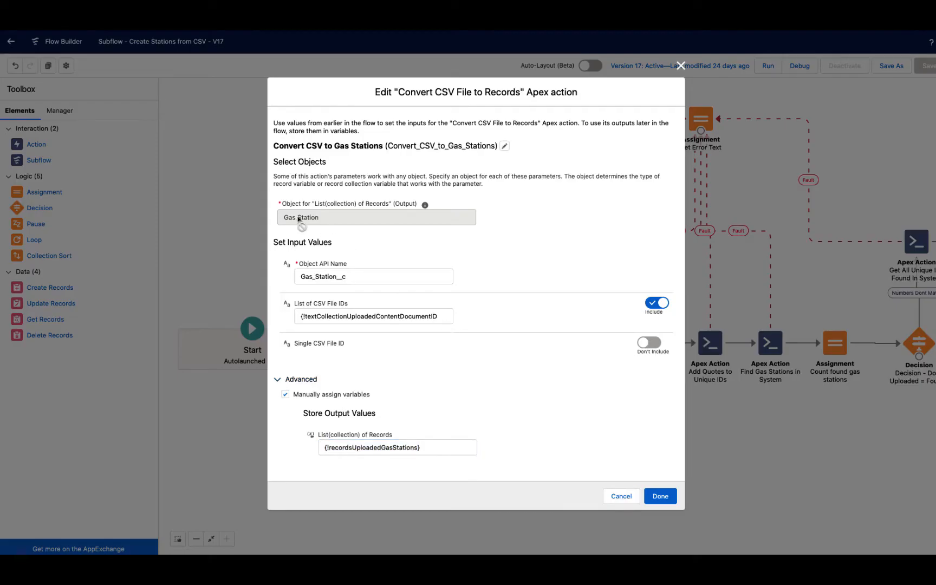
left_click(621, 498)
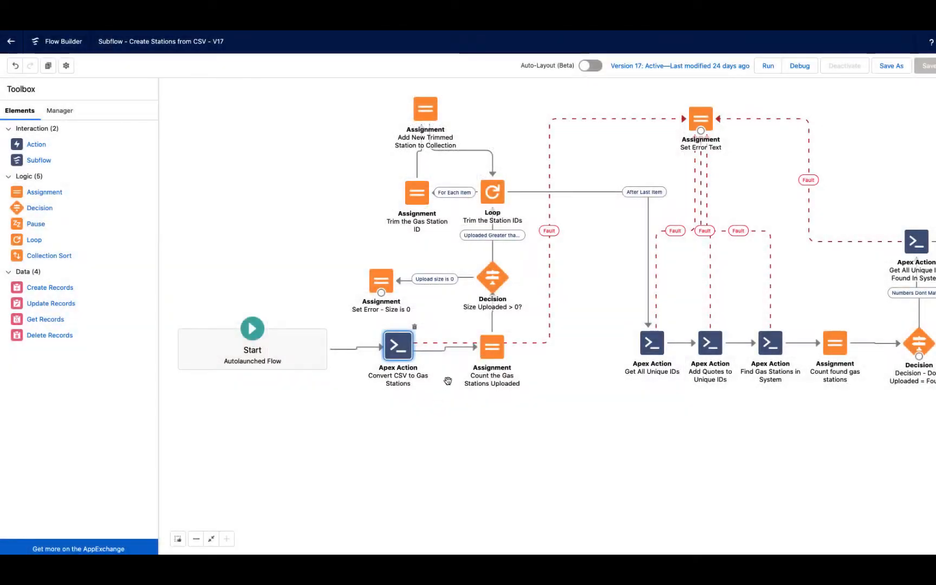
Step: Examine the variable and value in the Count the Gas Stations Uploaded assignment, leaving it without changes
double_click(487, 352)
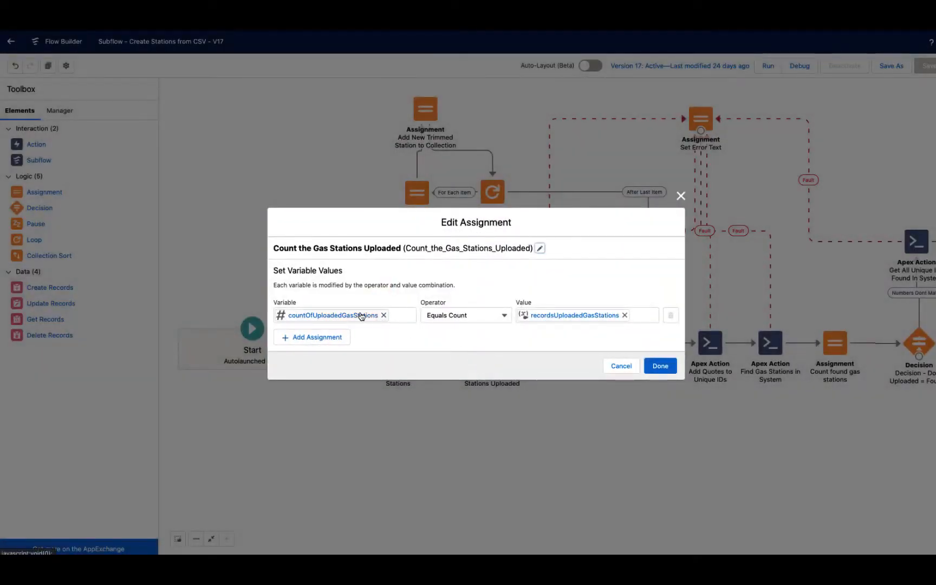
left_click(361, 315)
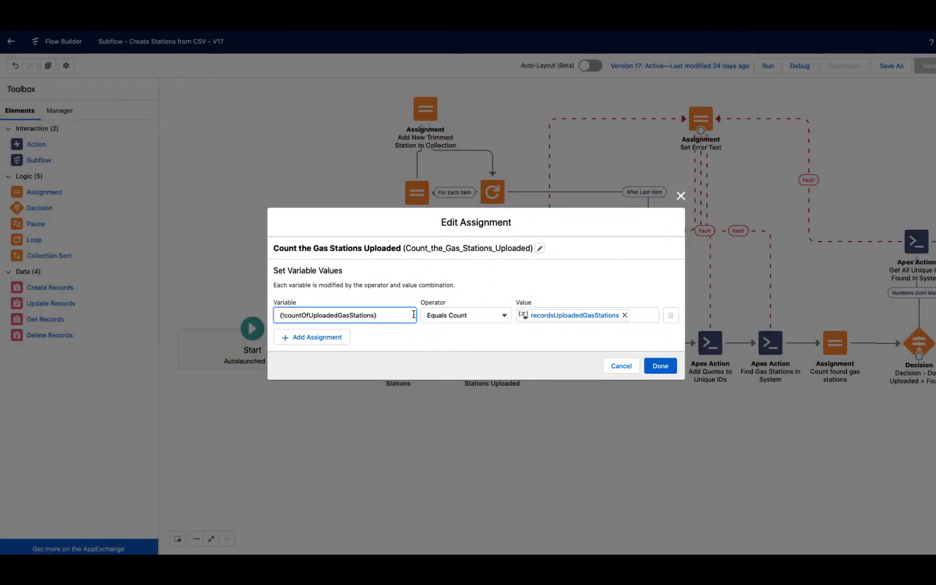
left_click(620, 367)
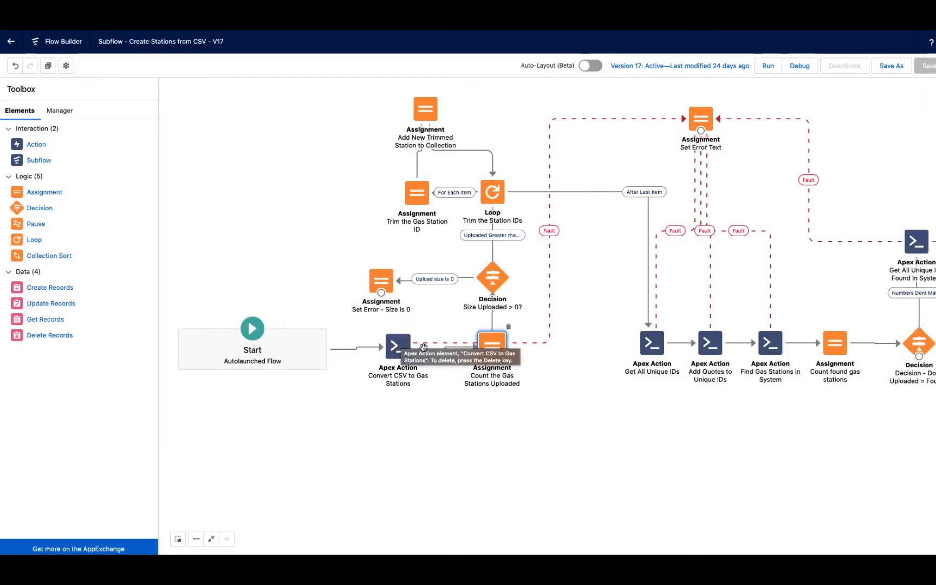
double_click(499, 345)
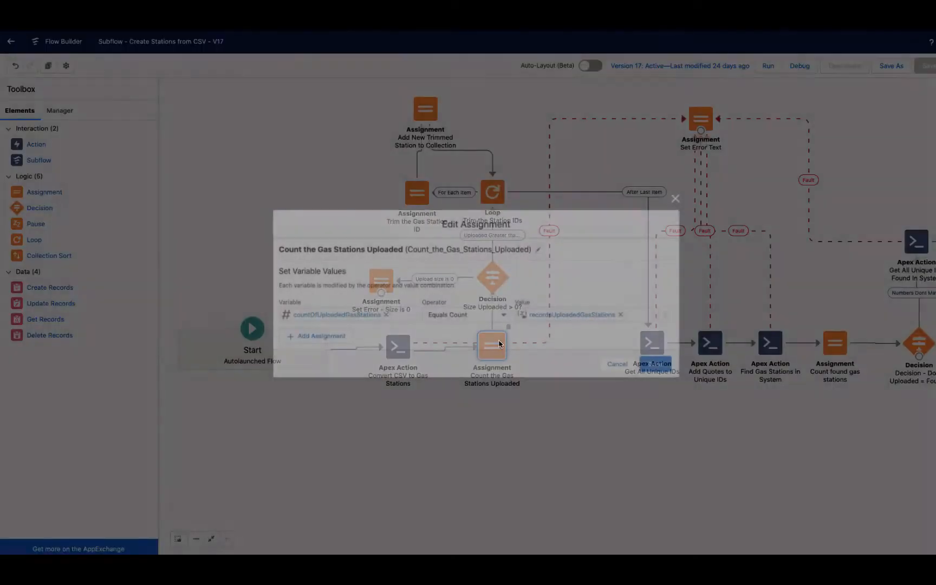
left_click(563, 321)
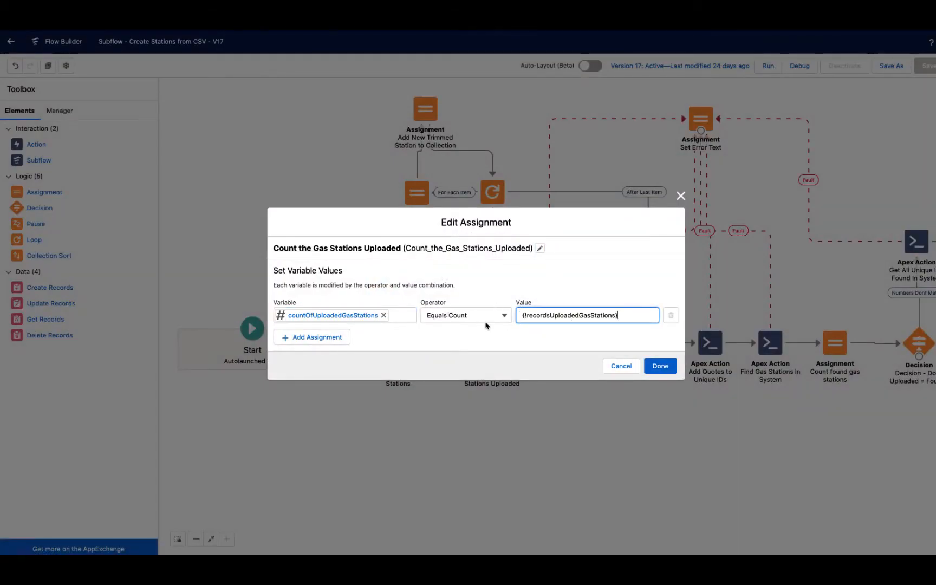
left_click(621, 366)
Step: Check the condition of the Size Uploaded > 0? decision and the variable set by the Set Error - Size is 0 assignment
double_click(485, 279)
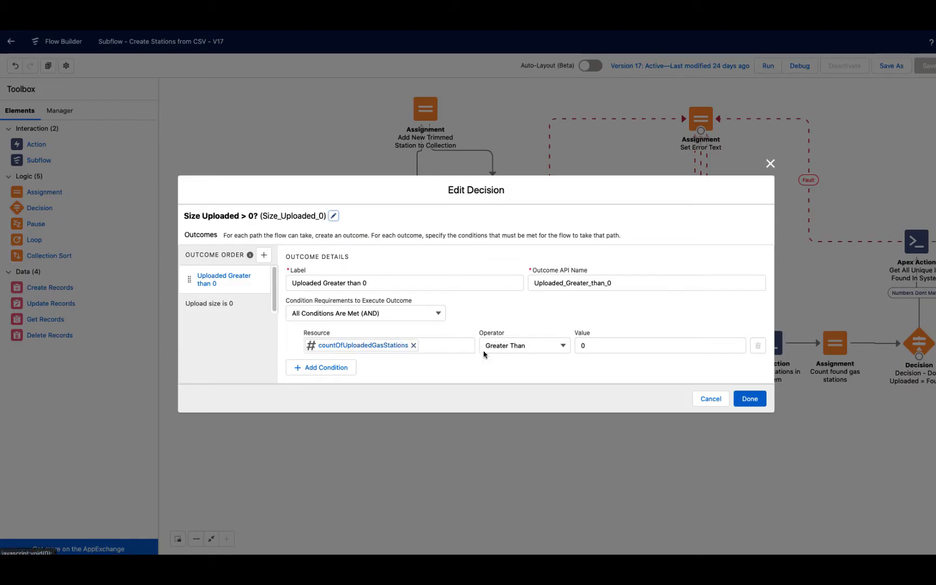
left_click(701, 401)
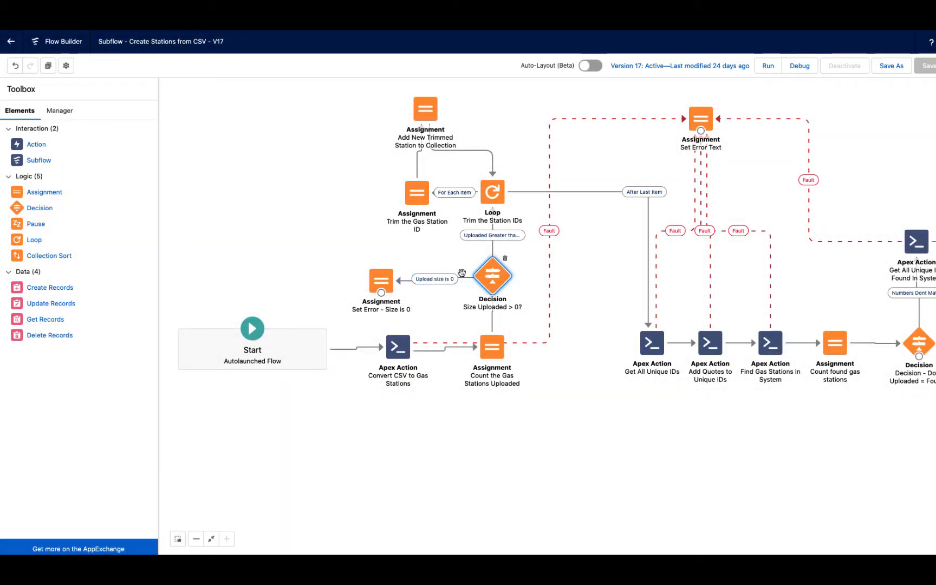
left_click(382, 279)
double_click(382, 279)
left_click(304, 315)
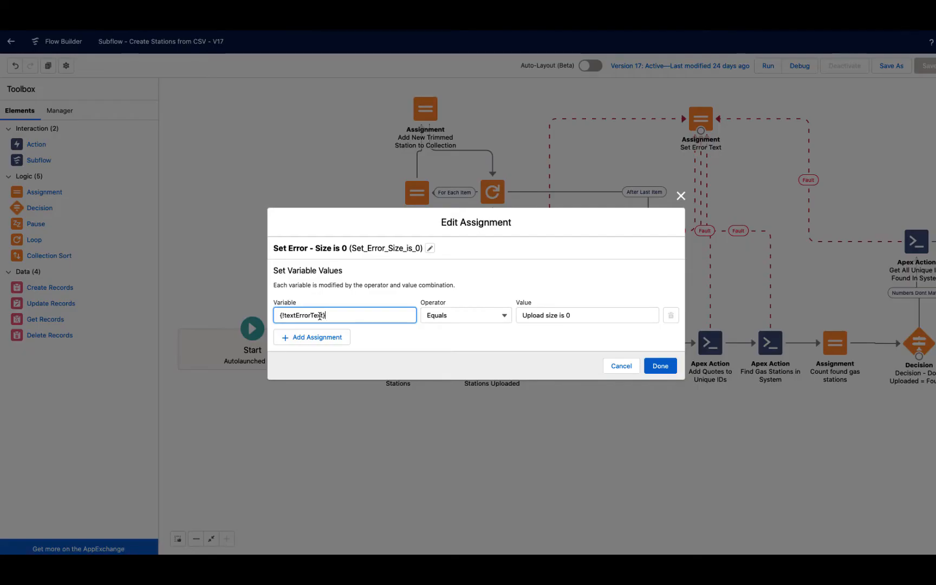
left_click(621, 366)
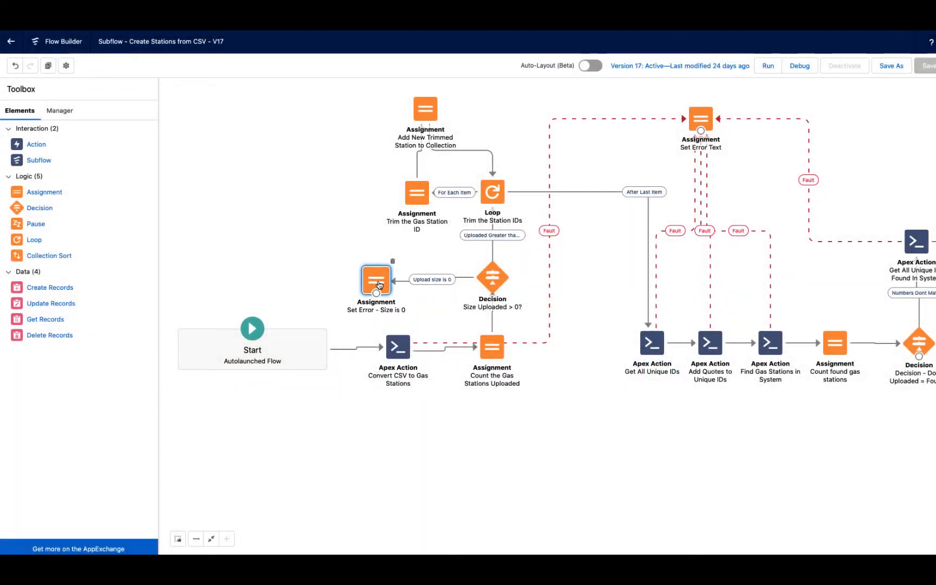
Step: Examine the variable and value in the Set Error Text assignment that the fault paths lead to, leaving it without changes
left_click(672, 233)
double_click(701, 116)
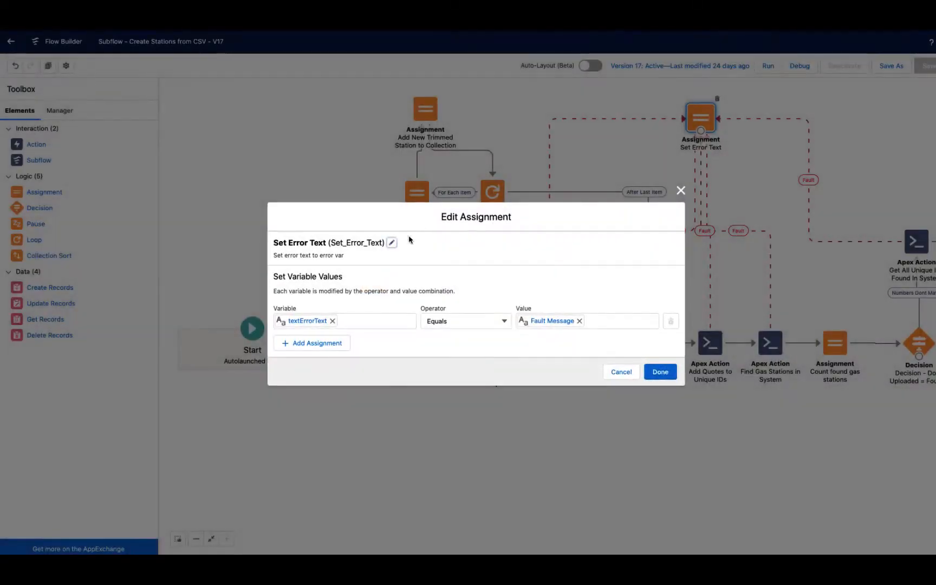
left_click(320, 320)
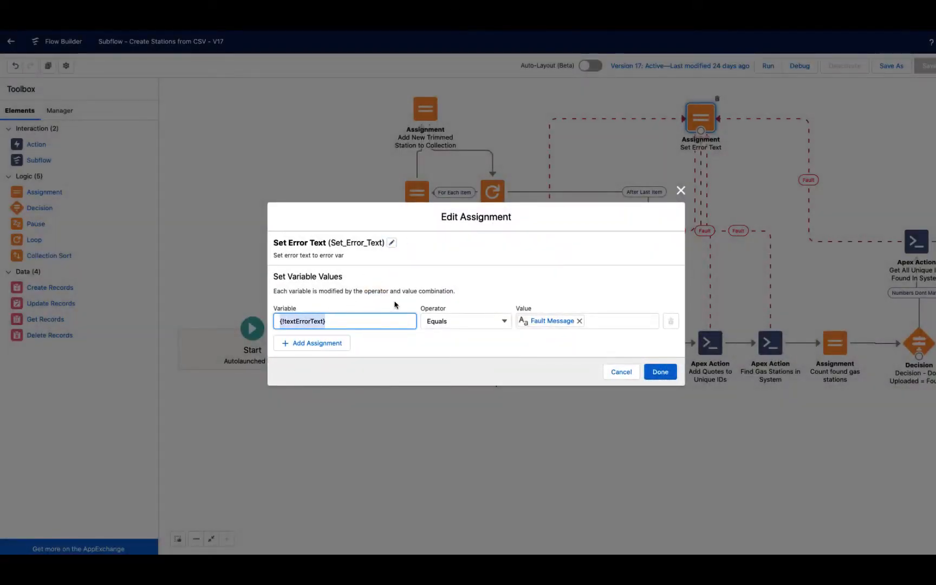
left_click(616, 373)
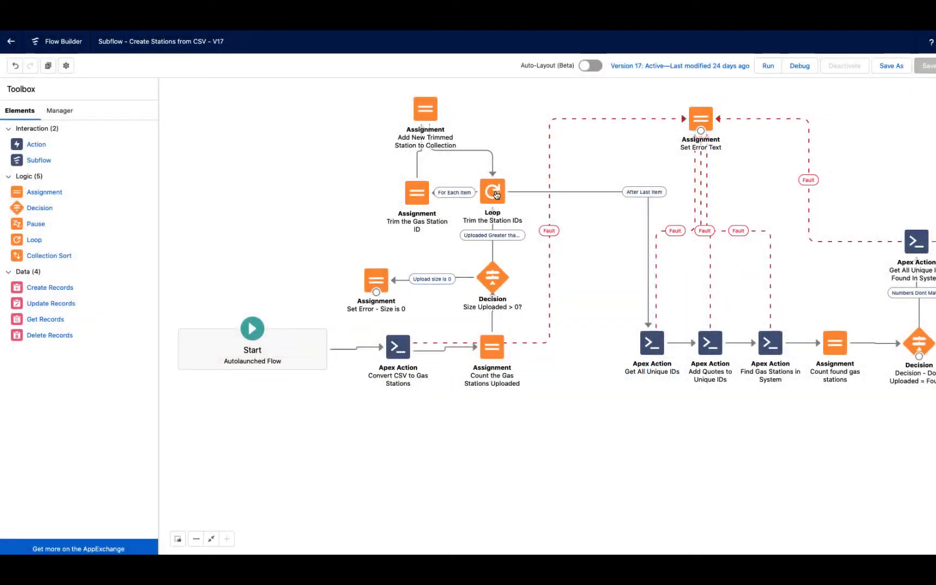
Step: Check which collection variable the Trim the Station IDs loop iterates over, and close the loop without saving
double_click(496, 195)
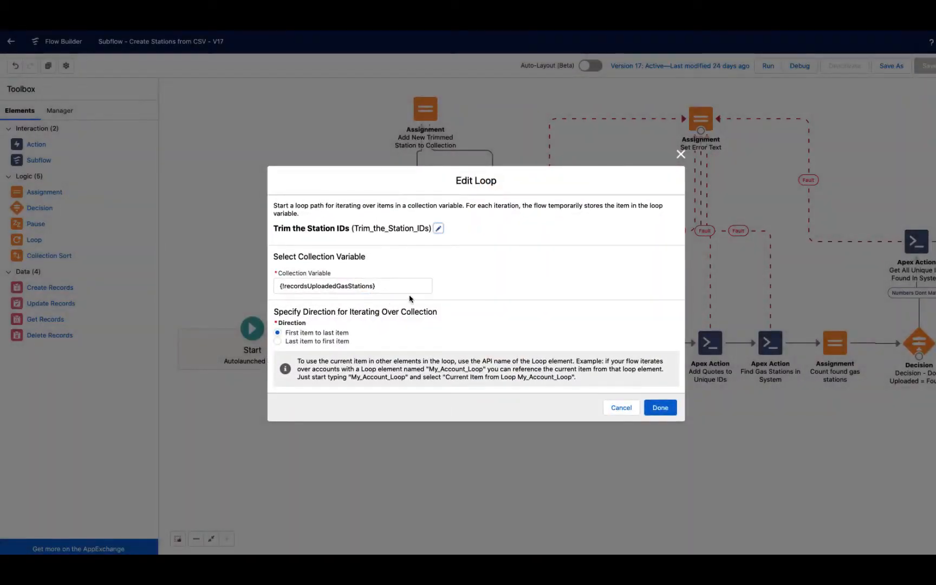
left_click_drag(375, 286, 275, 286)
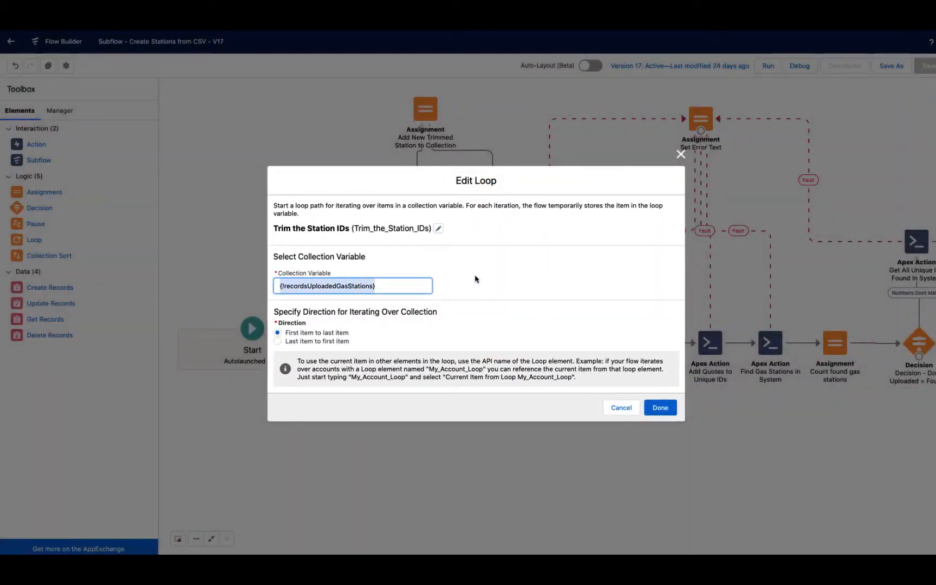
key("Escape")
Step: Examine the Station ID variable and the formula value in the Trim the Gas Station ID assignment, and cancel without changes
scroll(512, 146, "up", 1)
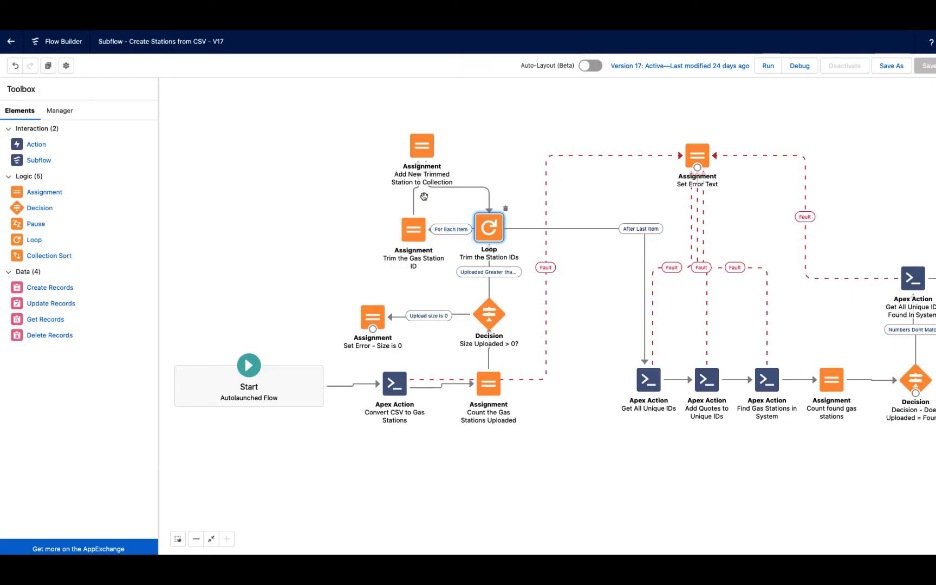
double_click(416, 232)
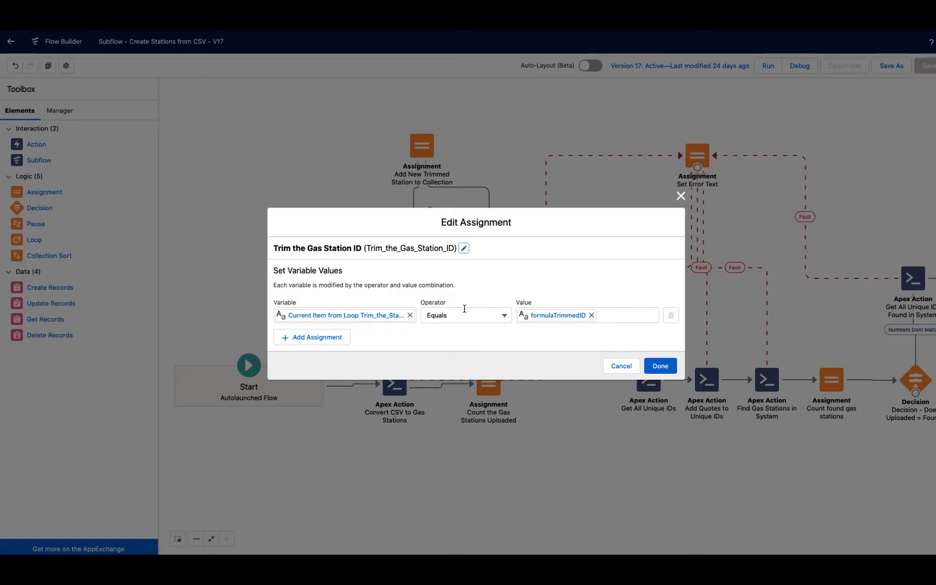
left_click(374, 316)
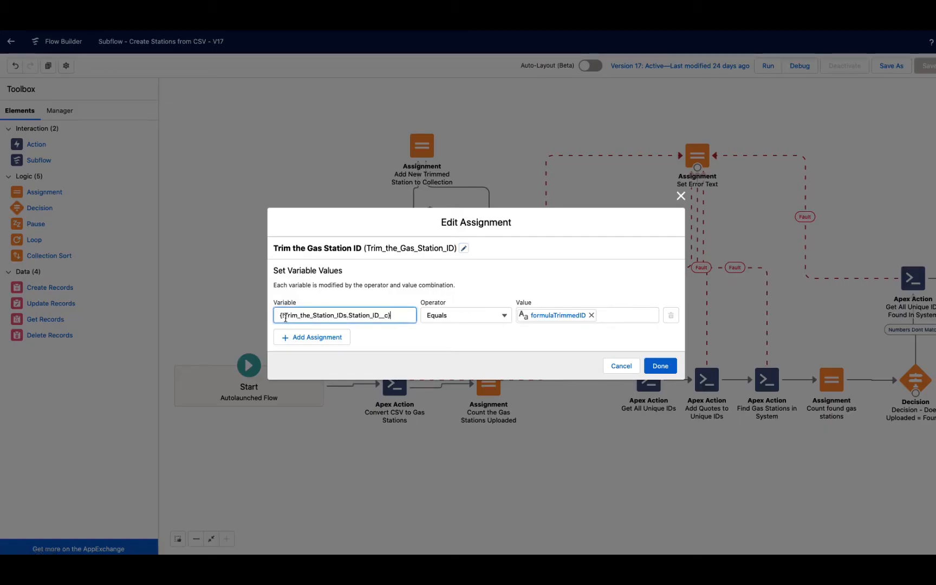
left_click_drag(286, 317, 387, 327)
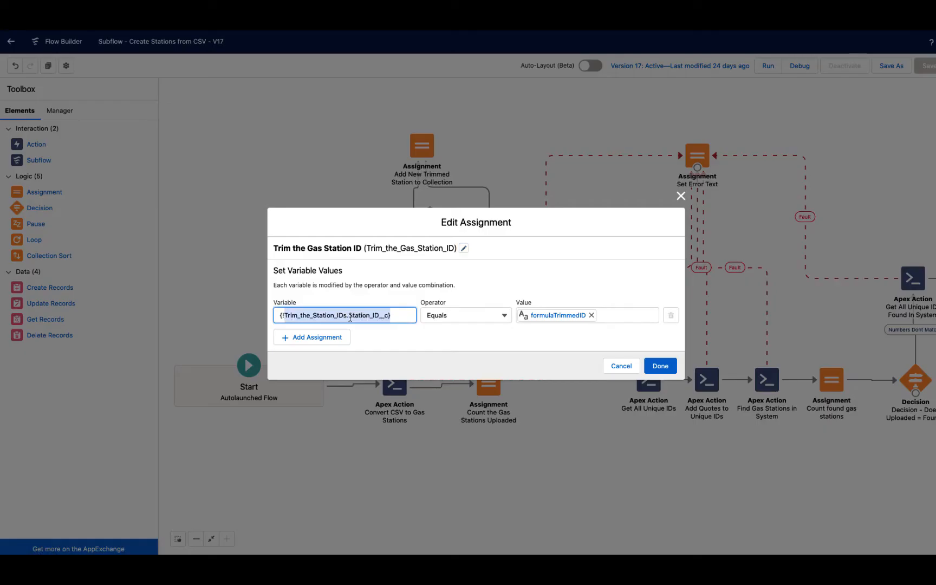
left_click(362, 317)
left_click(480, 336)
left_click(558, 317)
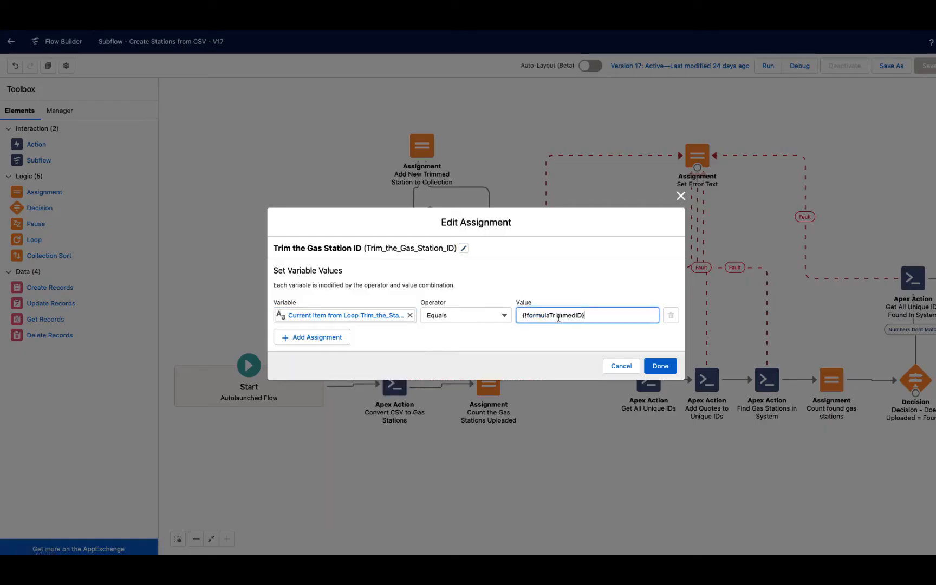
left_click(620, 367)
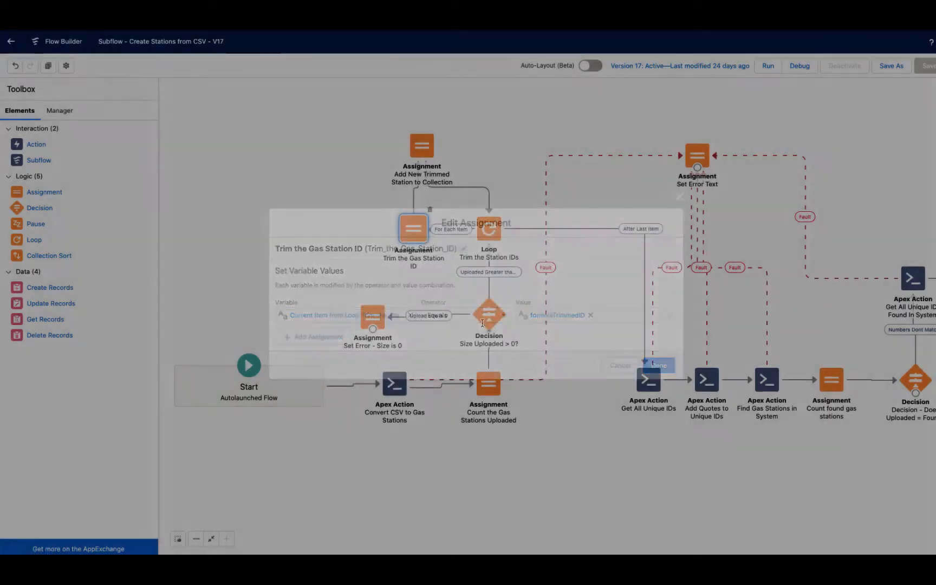
Step: Find the formulaTrimmedID resource by searching for "formu", read its TRIM formula, and close it without changes
left_click(59, 110)
left_click(79, 134)
type("formu")
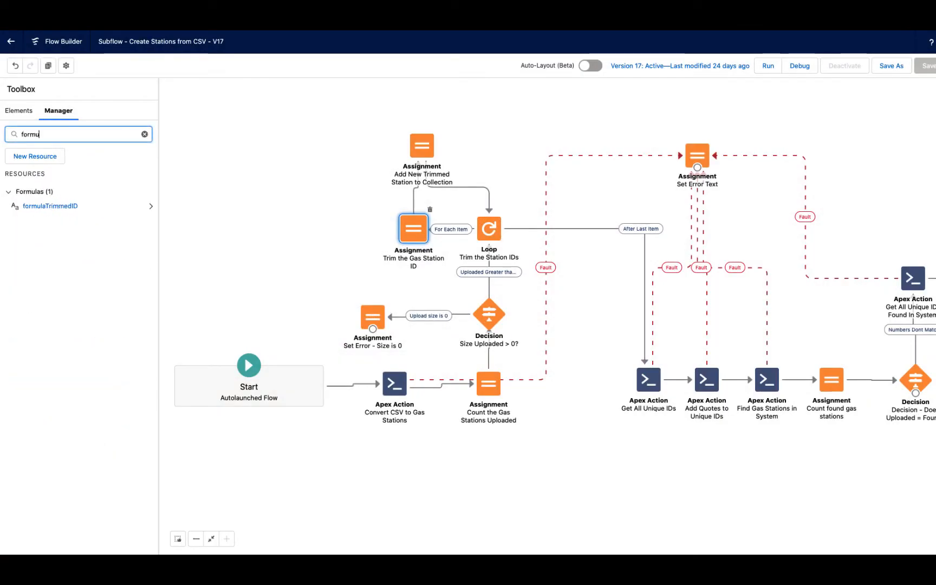
double_click(65, 206)
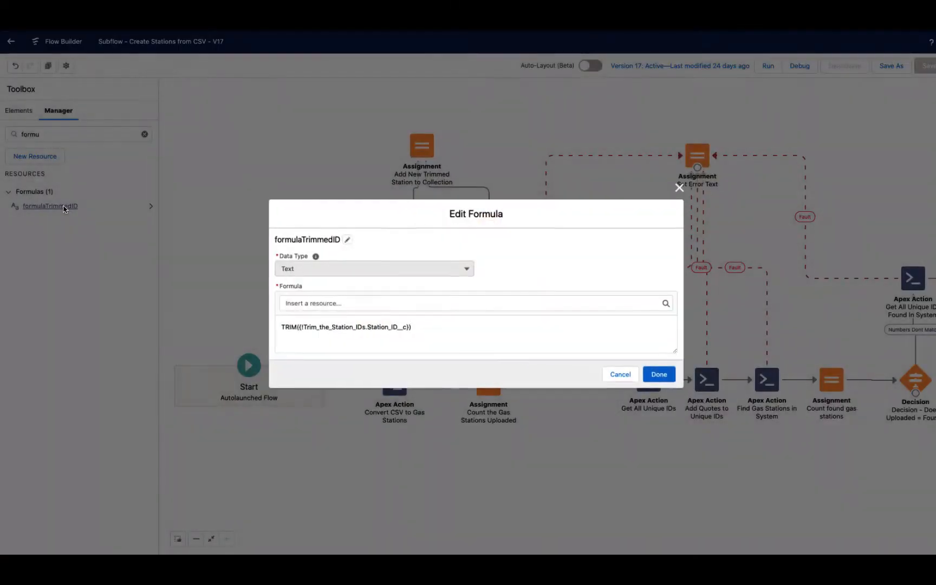
left_click_drag(411, 333, 274, 333)
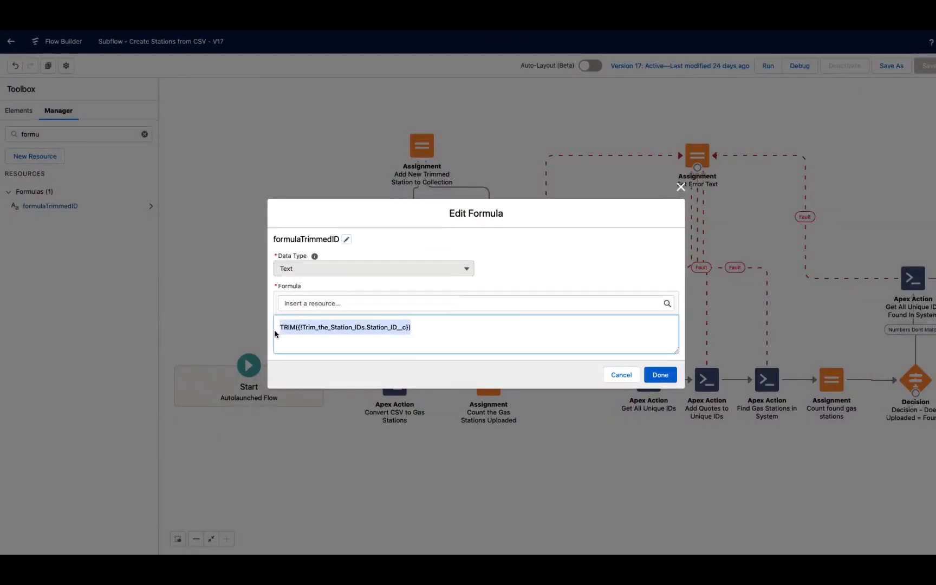
double_click(287, 328)
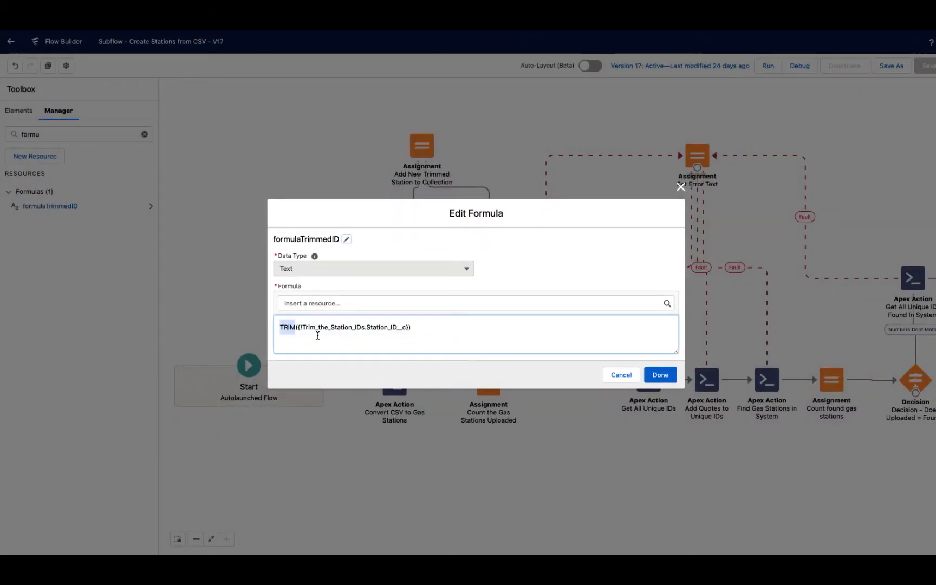
left_click_drag(316, 330, 410, 330)
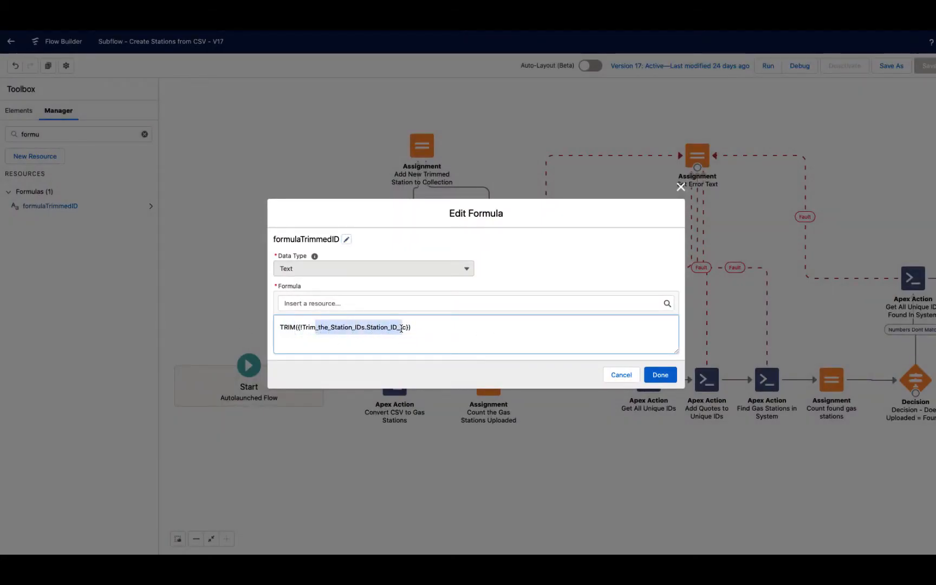
left_click(621, 378)
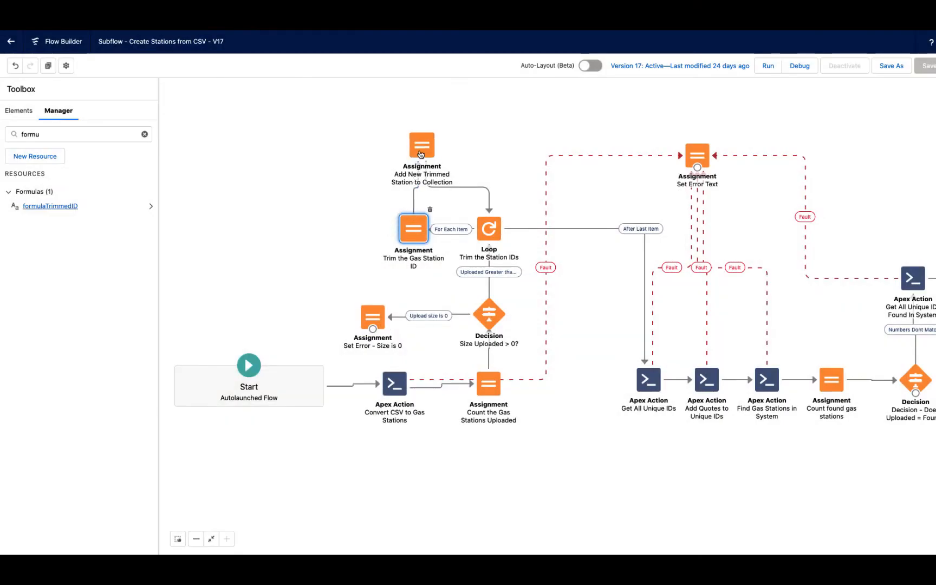
Step: Examine the collection variable, operator and loop item value in the Add New Trimmed Station to Collection assignment, and cancel without changes
double_click(422, 146)
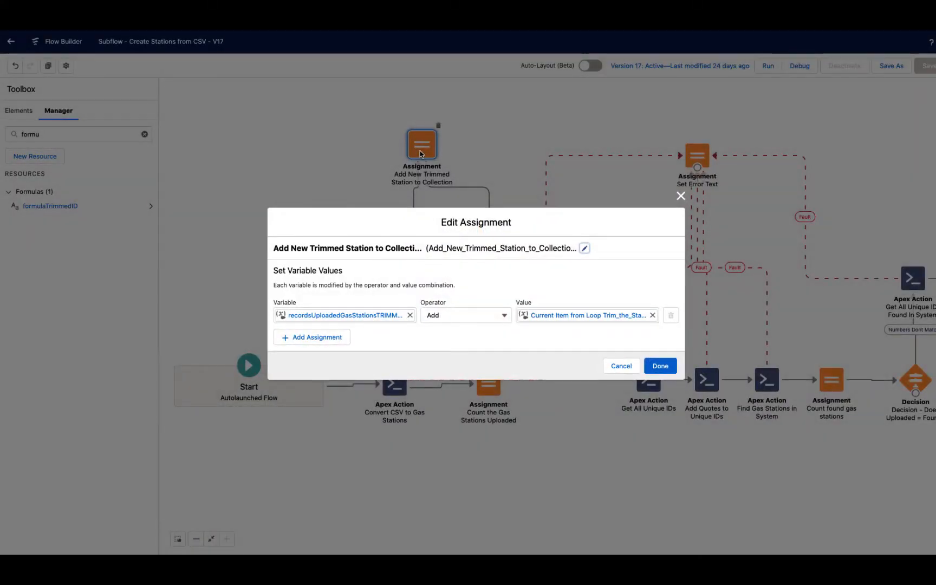
left_click(336, 318)
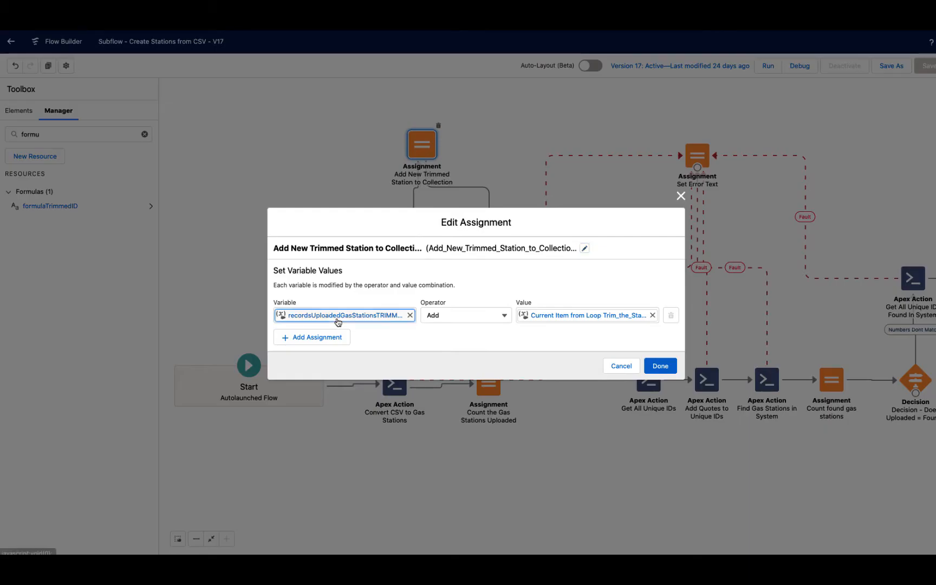
left_click_drag(317, 315, 457, 324)
left_click(567, 315)
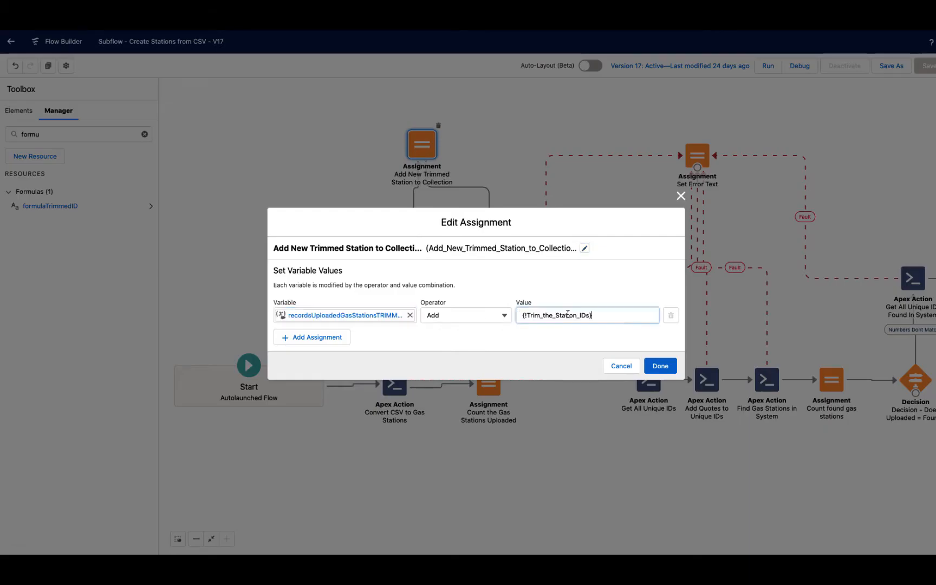
left_click(536, 340)
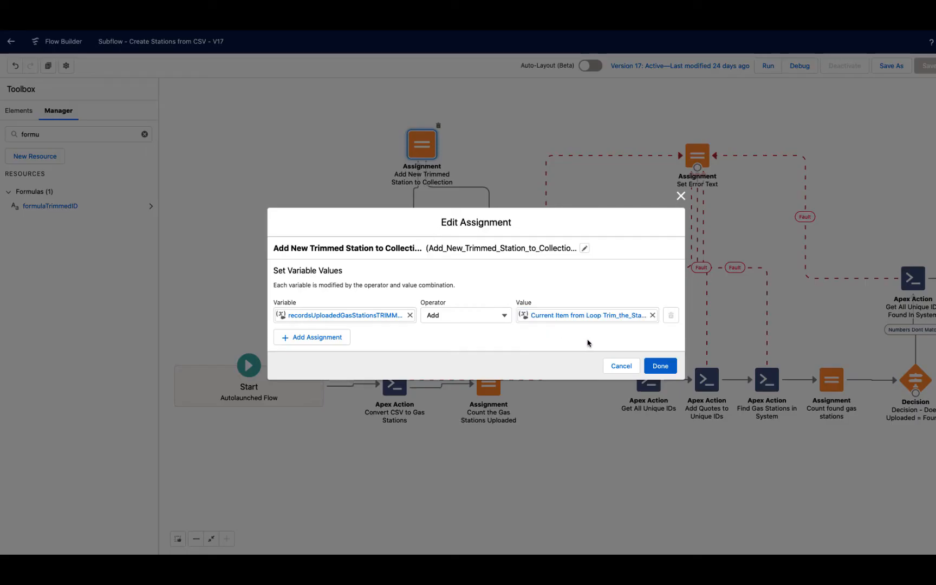
left_click(621, 366)
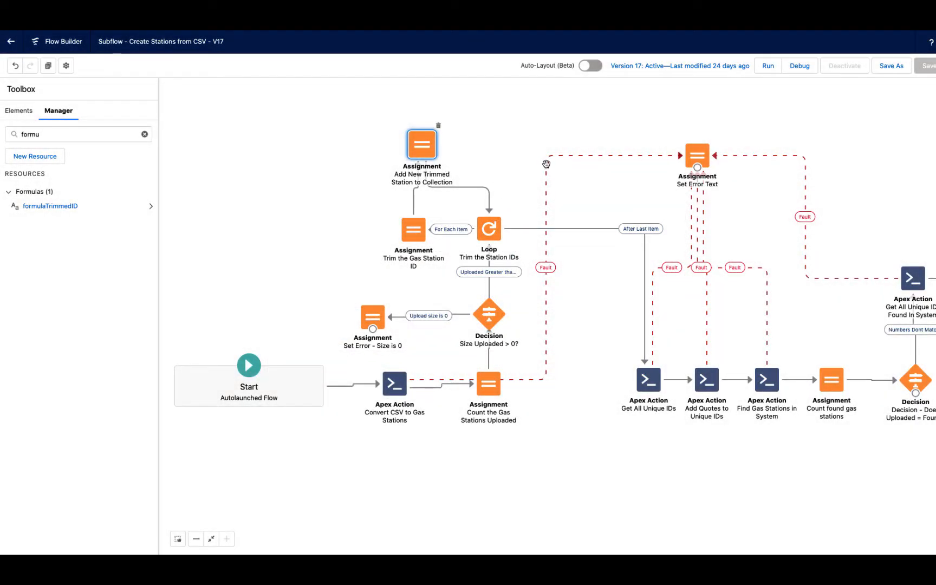
Step: Open the Get All Unique IDs Apex action after the loop and examine its fieldAPIName and inputRecordCollection inputs
left_click_drag(532, 162, 382, 182)
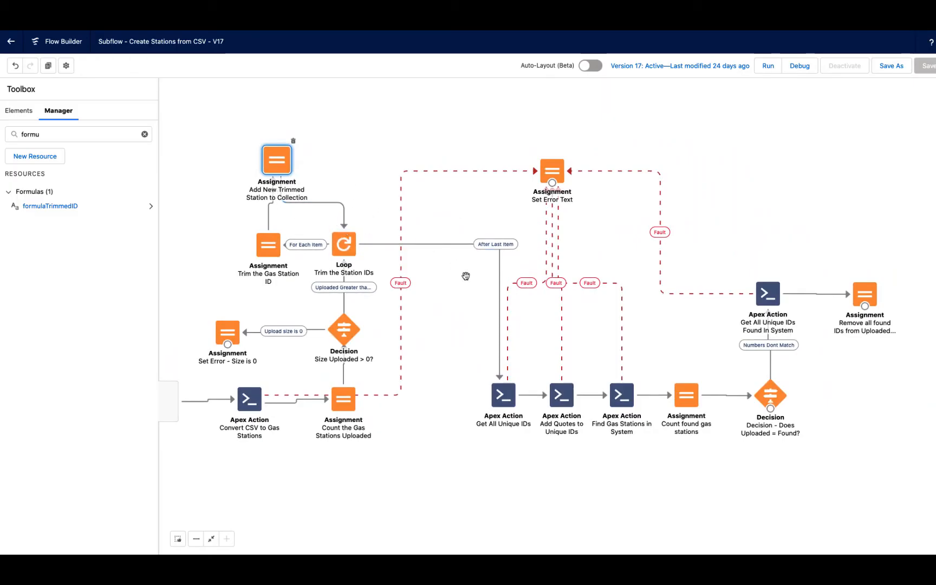
left_click_drag(392, 171, 490, 194)
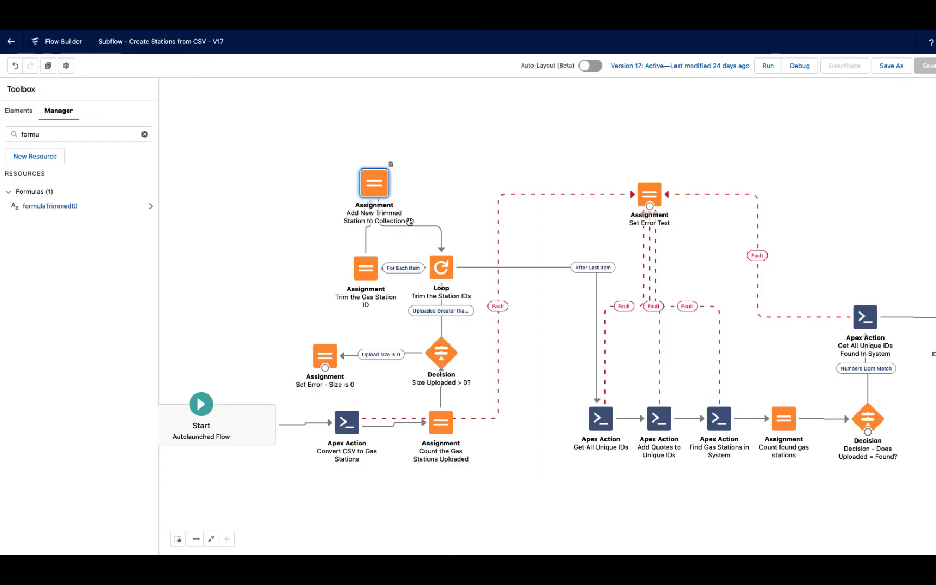
left_click_drag(564, 240, 480, 236)
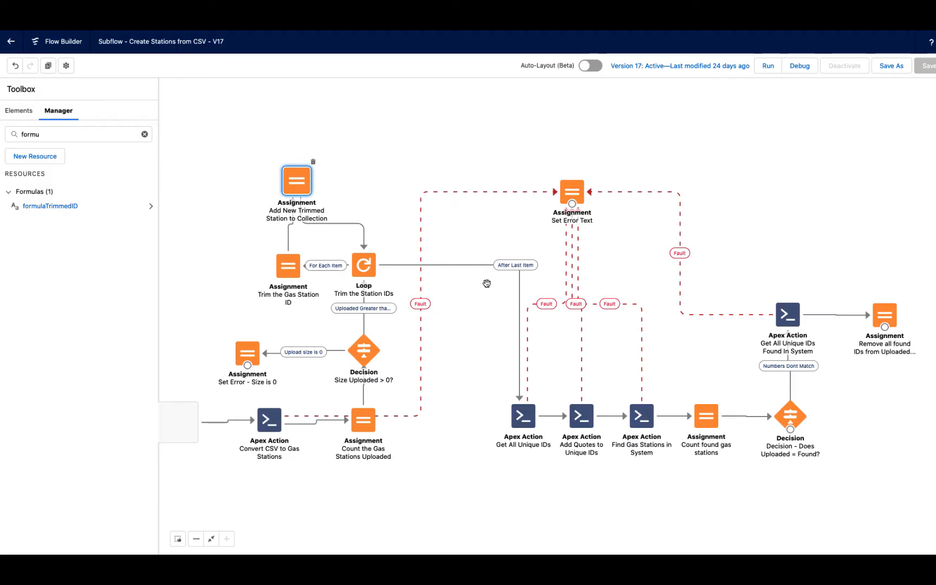
double_click(523, 415)
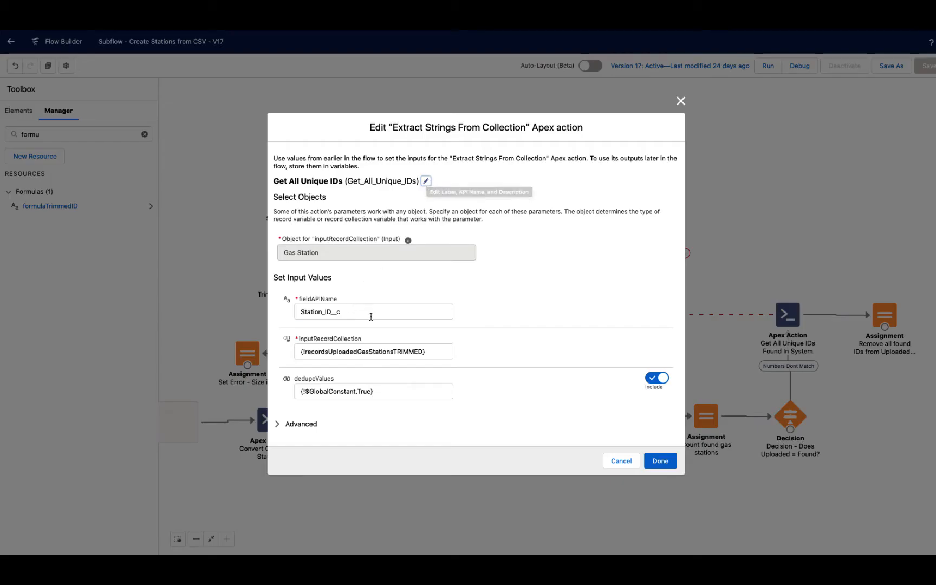
double_click(324, 312)
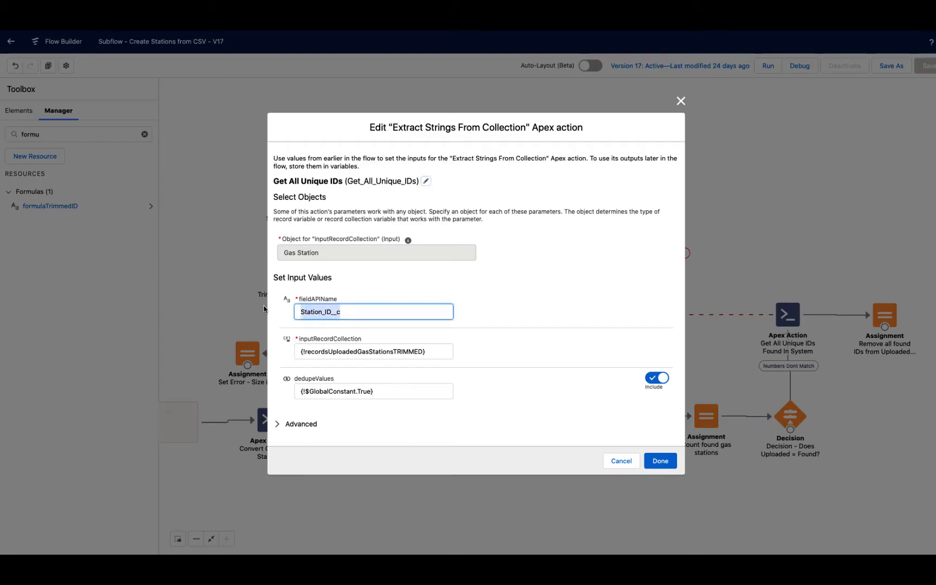
left_click(375, 353)
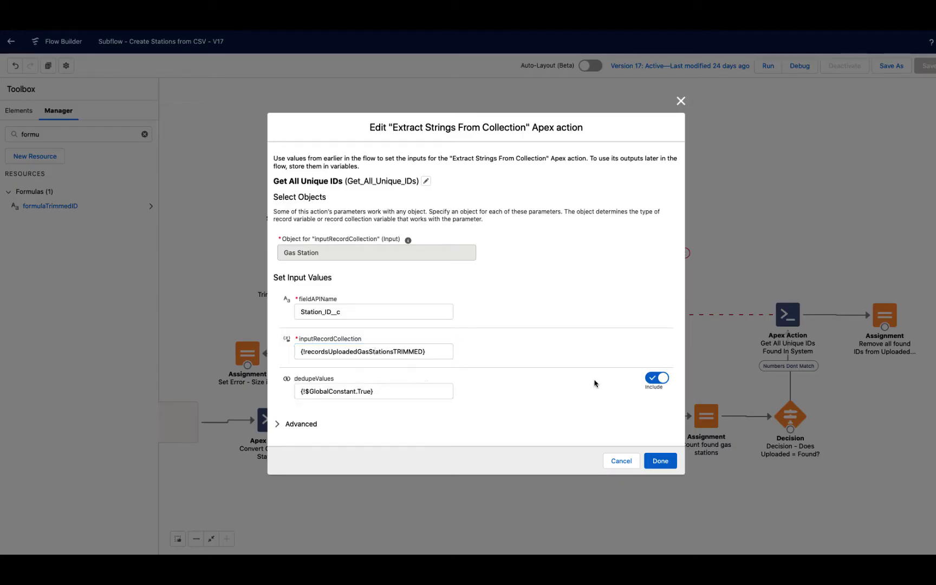
Step: Switch dedupeValues to Don't Include, review the action's stored output variables in the advanced settings, and cancel the changes
left_click(667, 379)
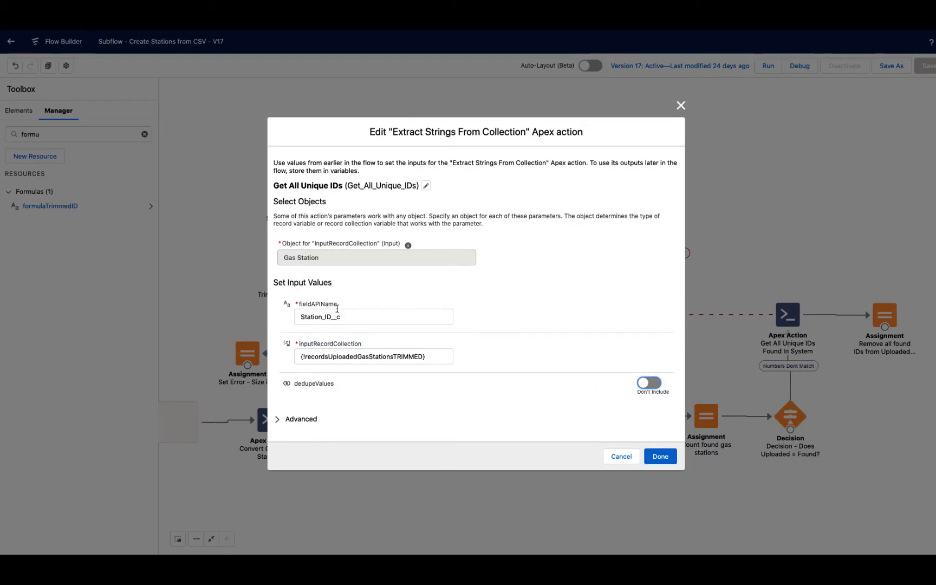
left_click(303, 419)
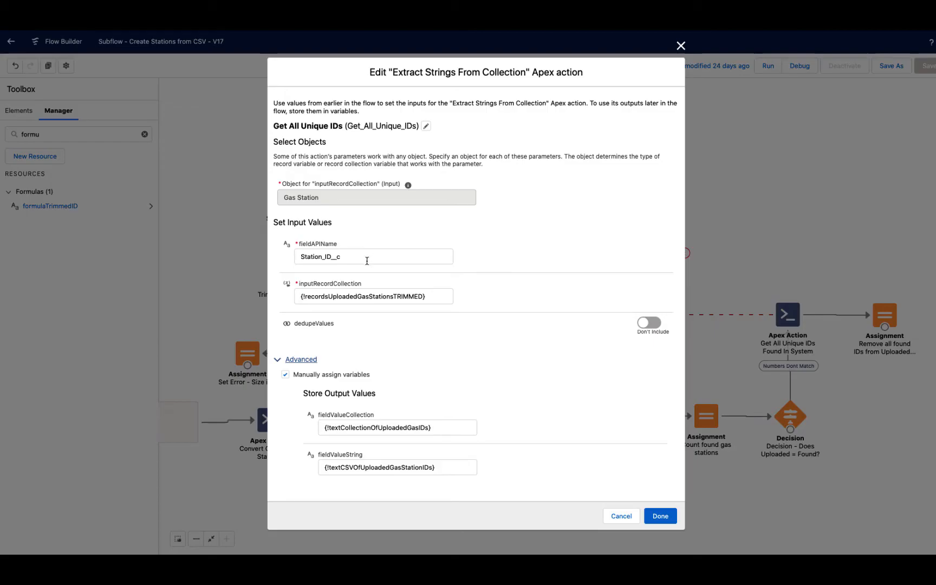
double_click(332, 258)
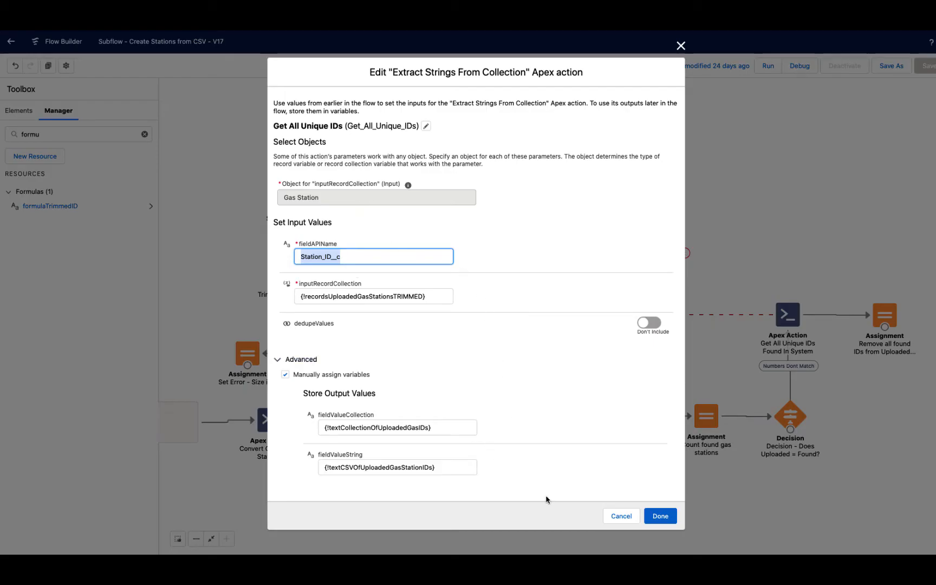
left_click(608, 520)
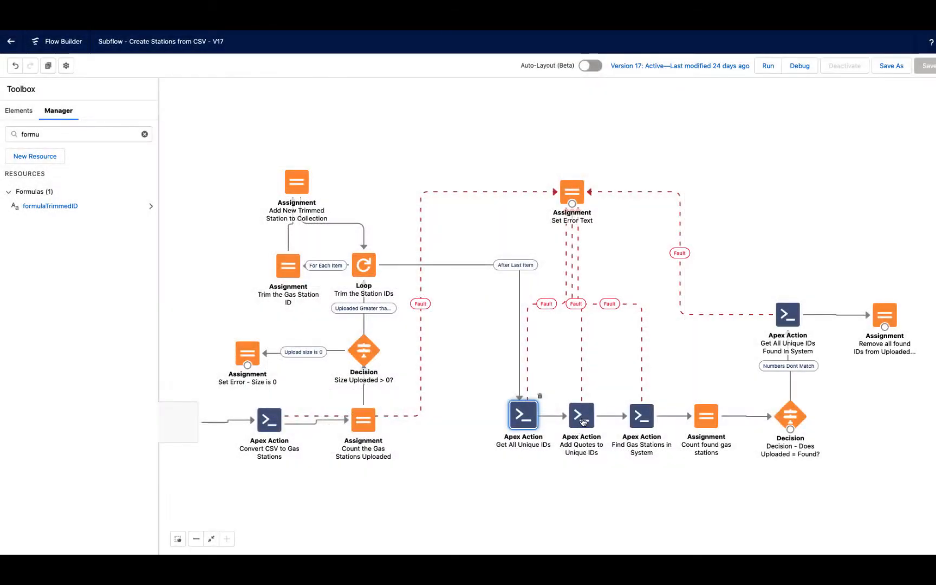
Step: In the Add Quotes to Unique IDs action, replace fieldString with "Station 1, Station 2 - 'Station 1', 'Station 2'" as an example, view the advanced settings, and cancel
double_click(581, 419)
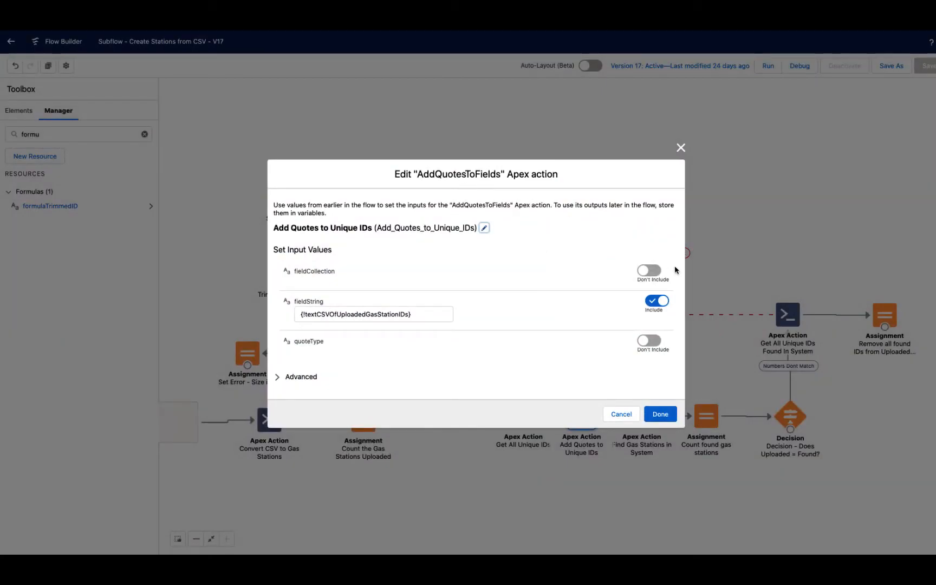
left_click_drag(428, 318, 247, 310)
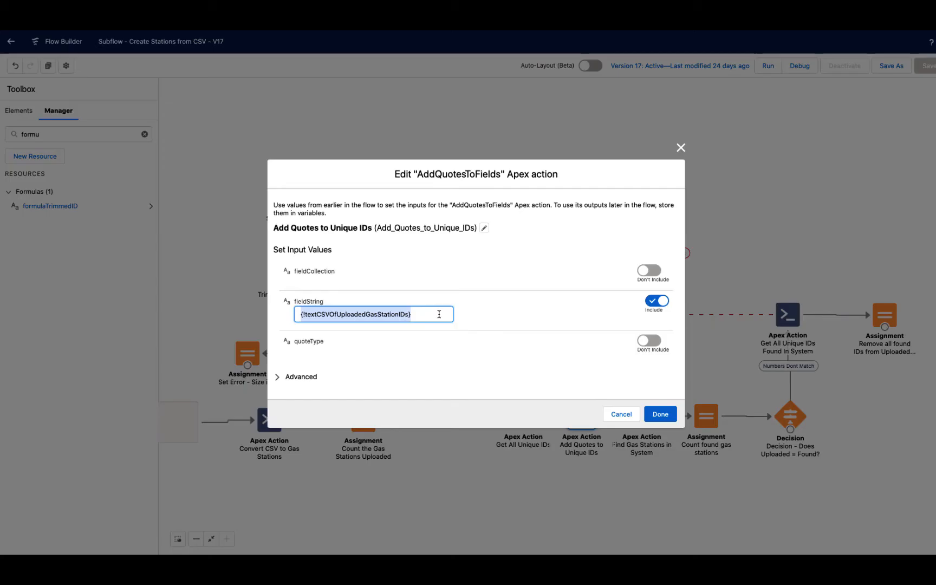
type("STation")
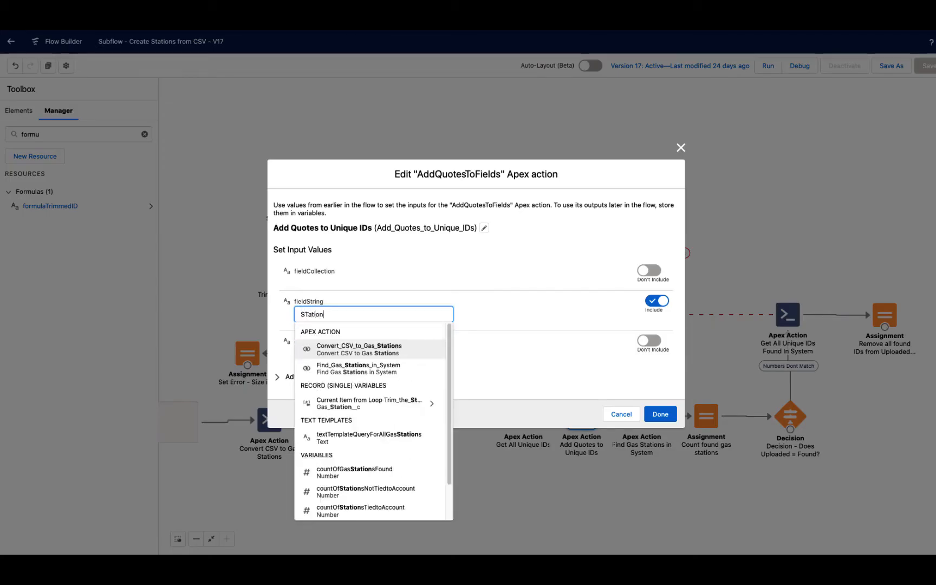
type("1Station 1")
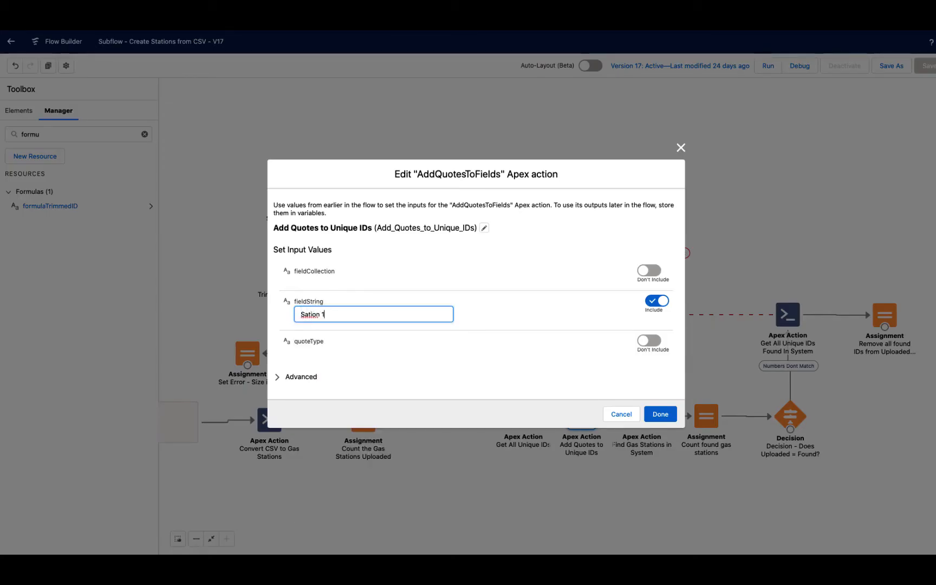
key("super+a")
type("Station 1, Station 2 - 'Station 1', 'Sta")
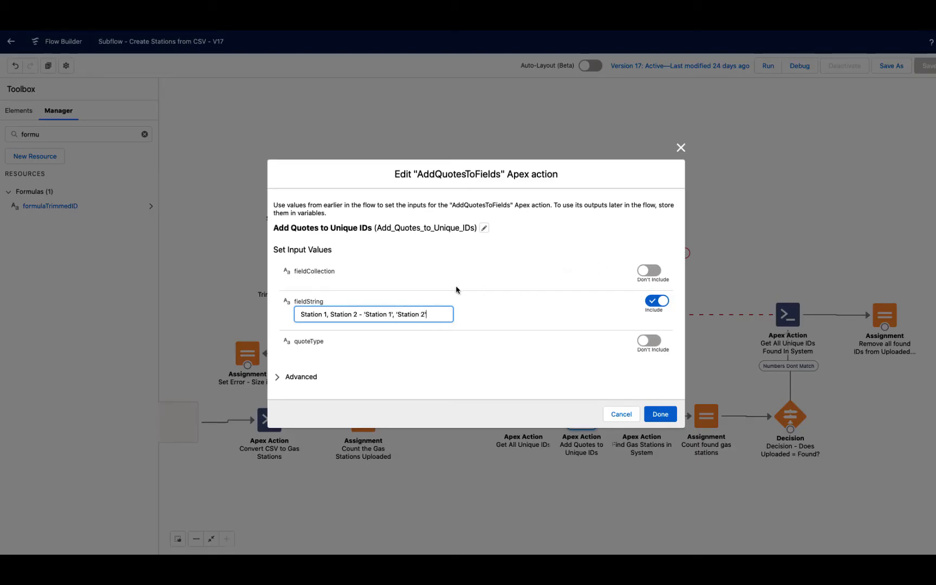
left_click(301, 376)
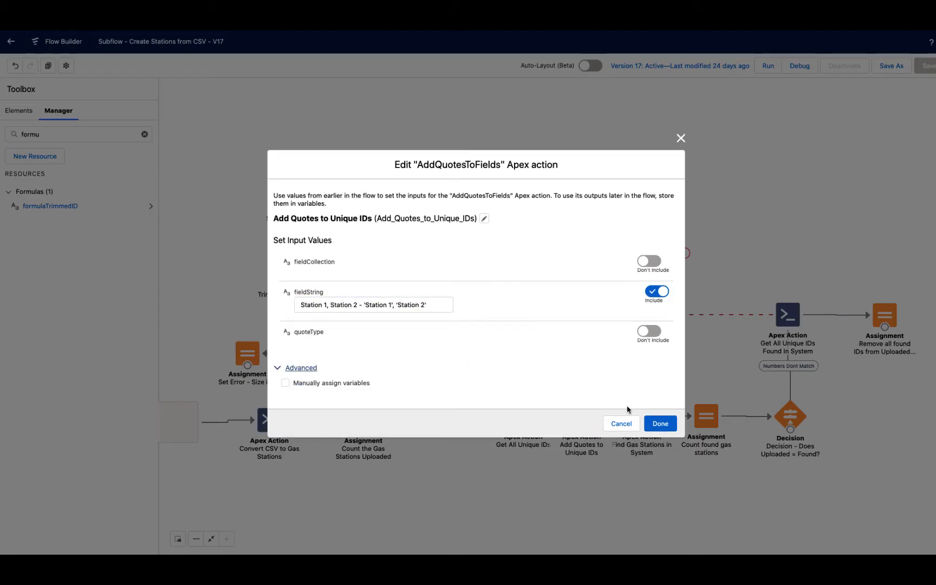
left_click(621, 423)
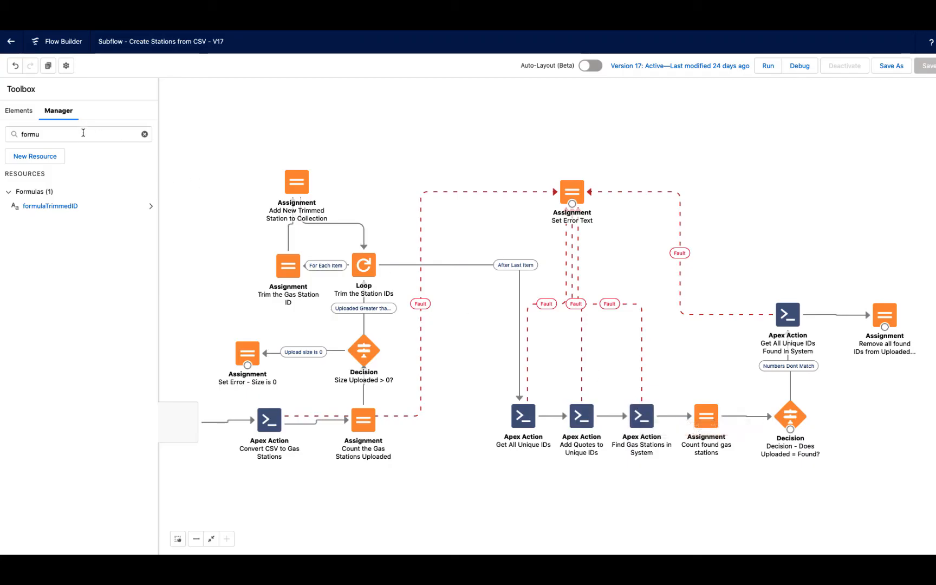
Step: Clear the resource search, examine the Find Gas Stations in System action's soqlQuery input and stored sObjects output, and cancel without changes
double_click(30, 134)
key("BackSpace")
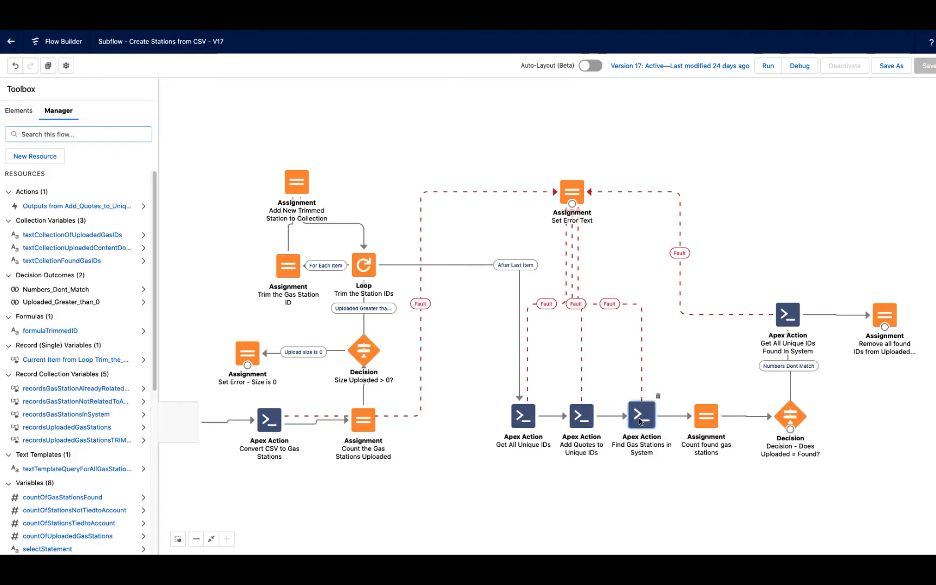
double_click(641, 416)
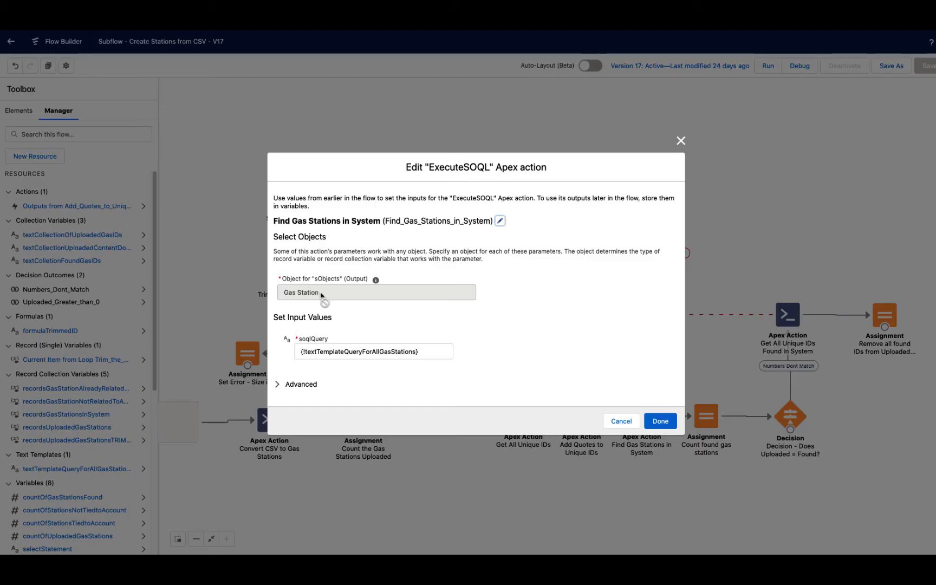
triple_click(413, 352)
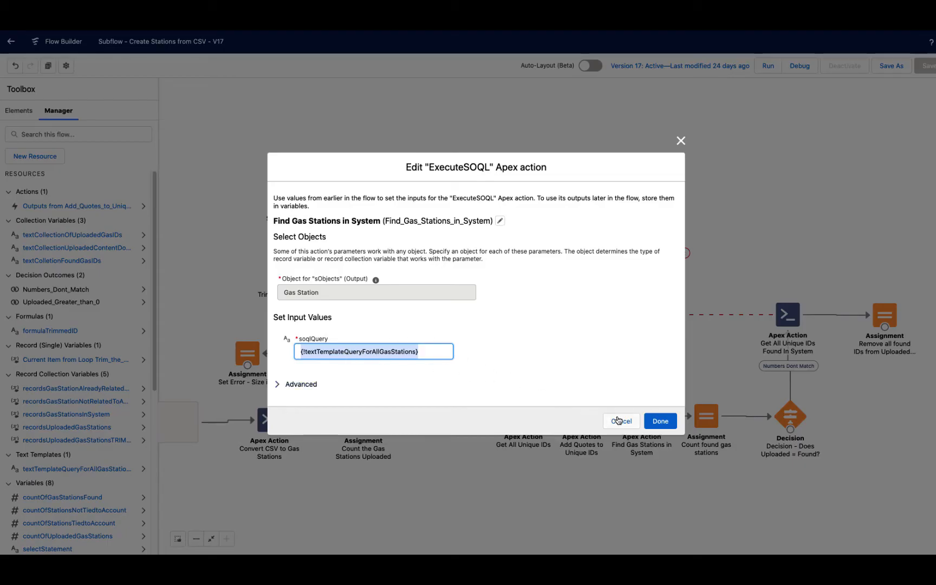
left_click(299, 384)
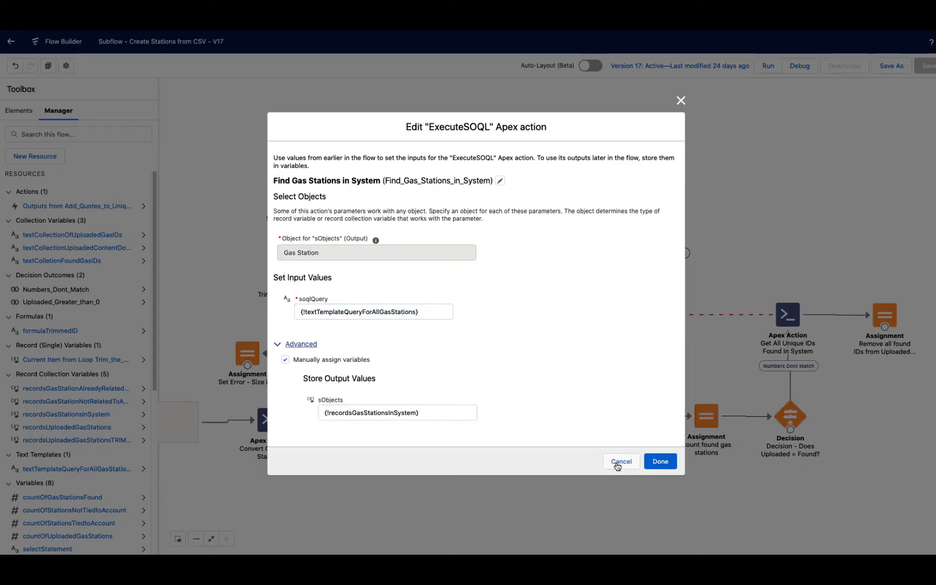
triple_click(448, 412)
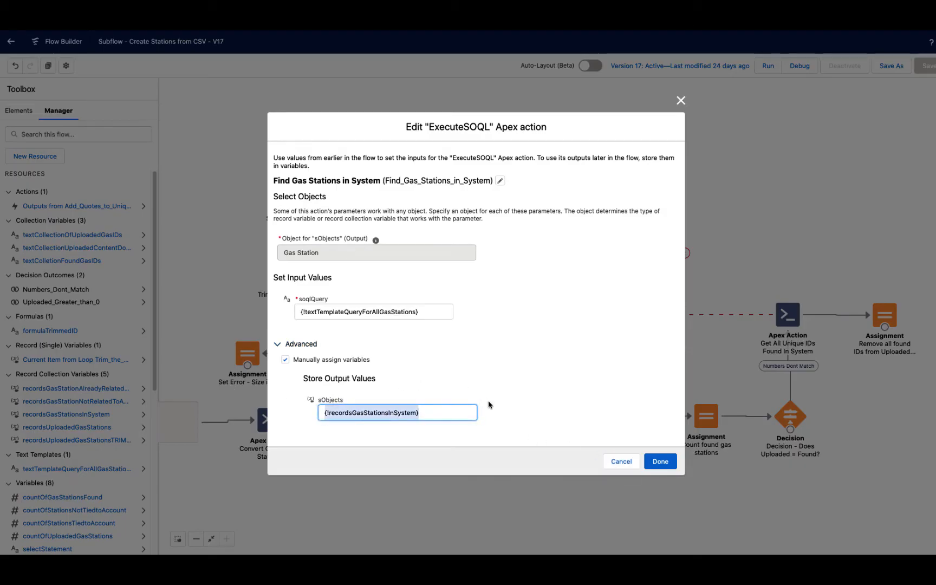
left_click(618, 462)
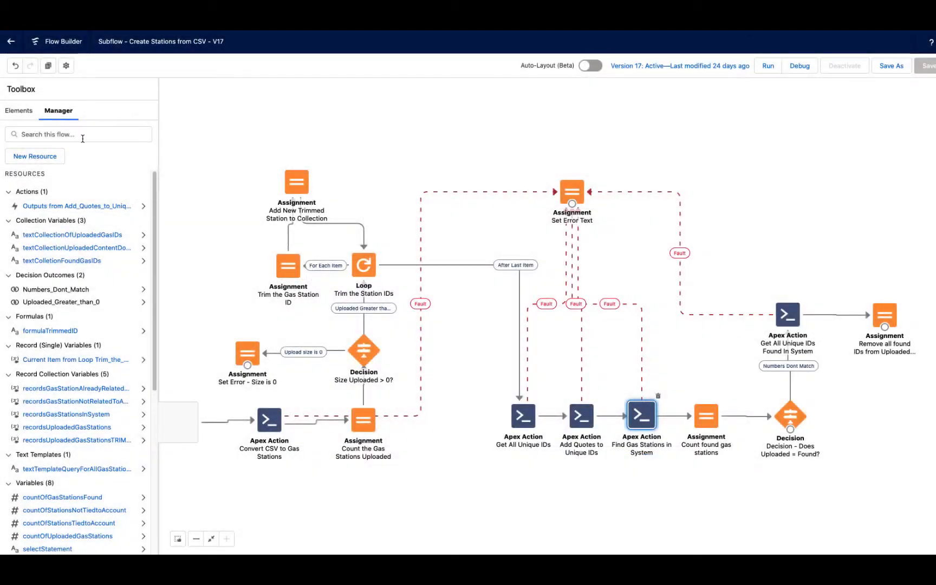
Step: Search the resources for "text", open the textTemplateQueryForAllGasStations text template, and check its plain text and rich text view options
left_click(89, 135)
type("te")
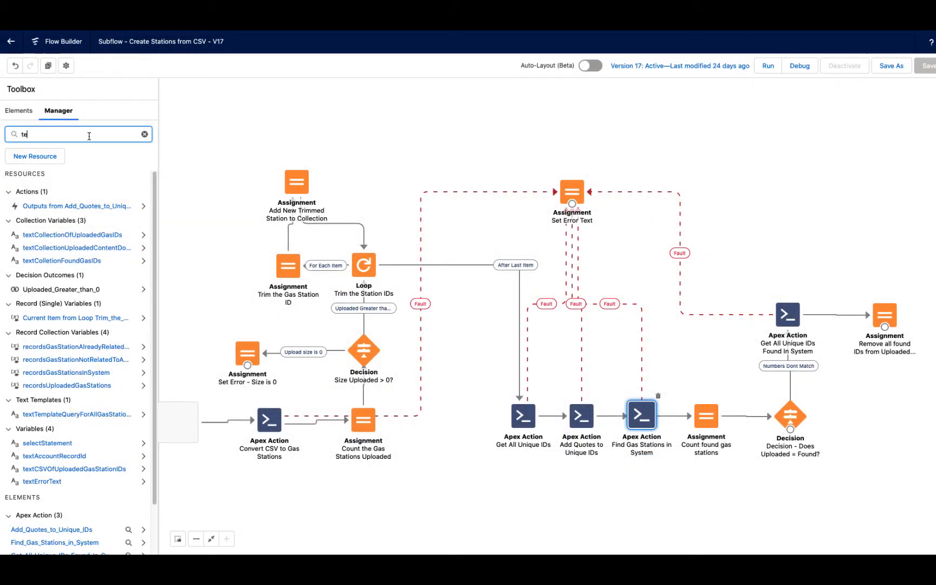
type("xt")
left_click(84, 262)
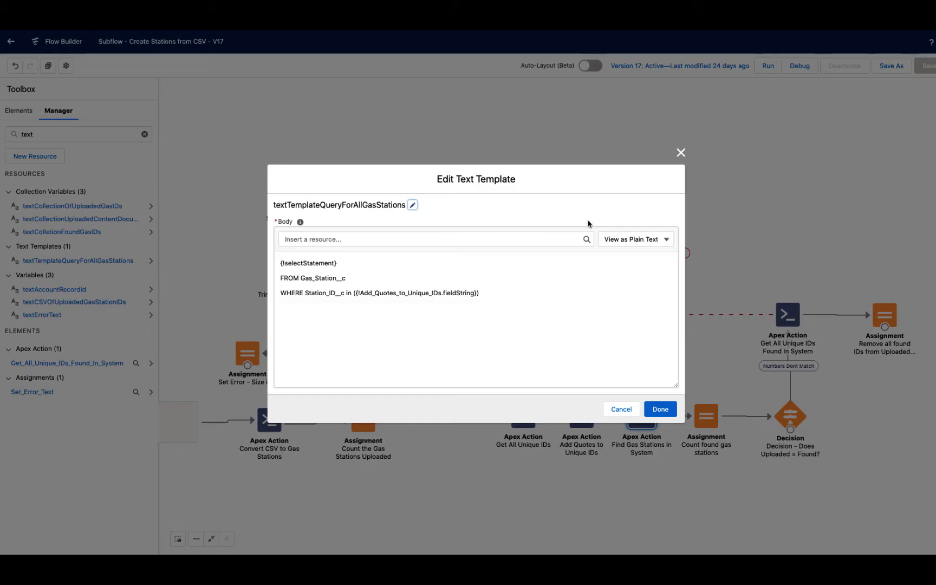
left_click(654, 239)
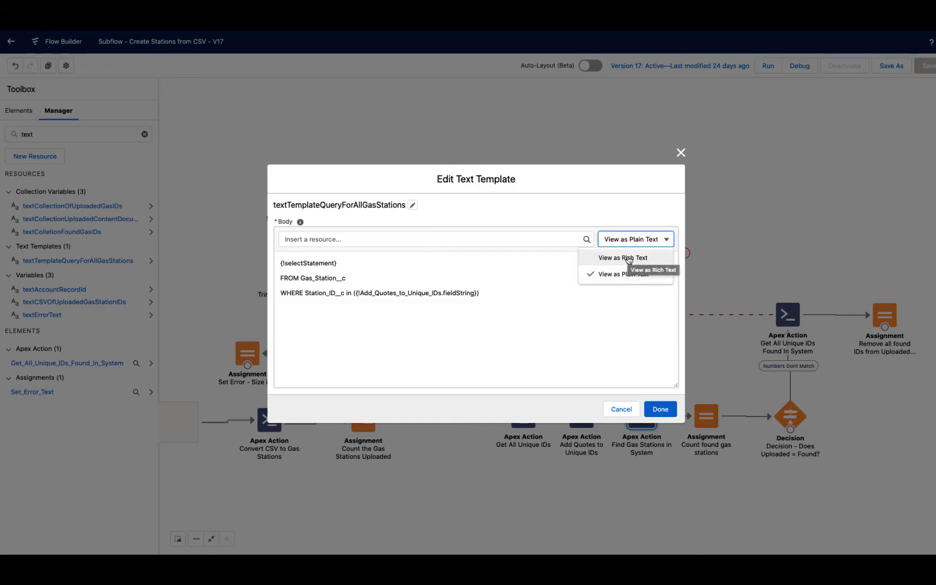
left_click(357, 270)
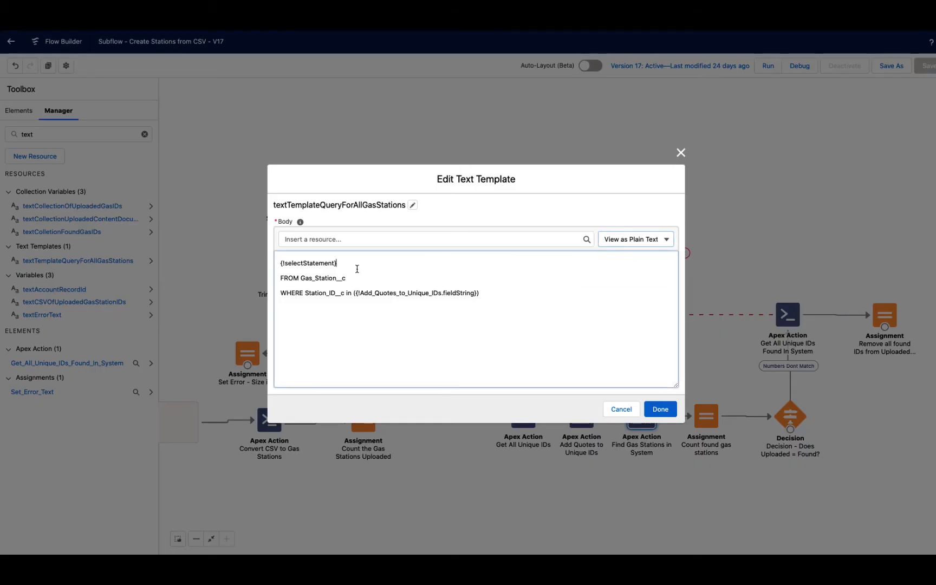
Step: Examine the template's select statement variable, FROM object and WHERE clause with the quoted unique IDs, and cancel without changes
triple_click(348, 262)
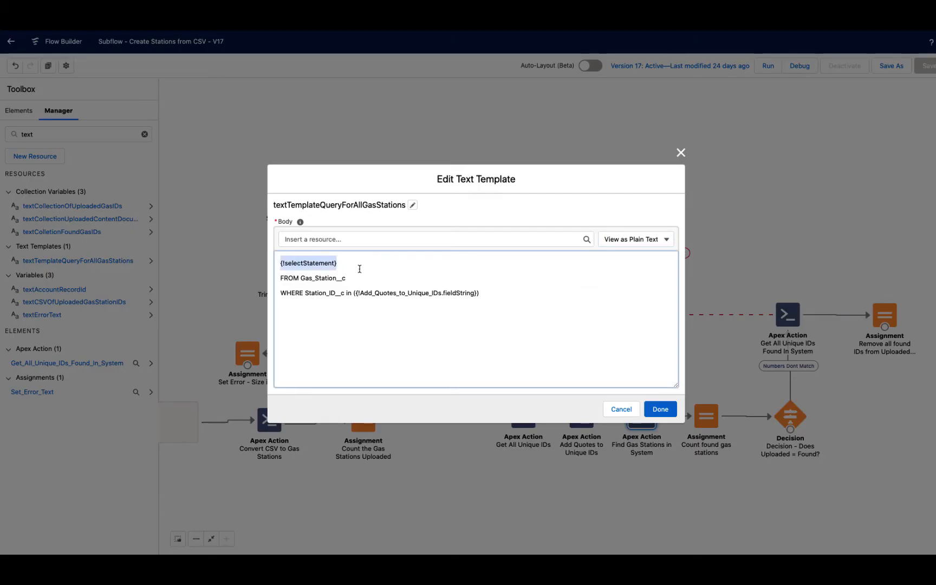
left_click_drag(359, 268, 268, 265)
left_click(345, 265)
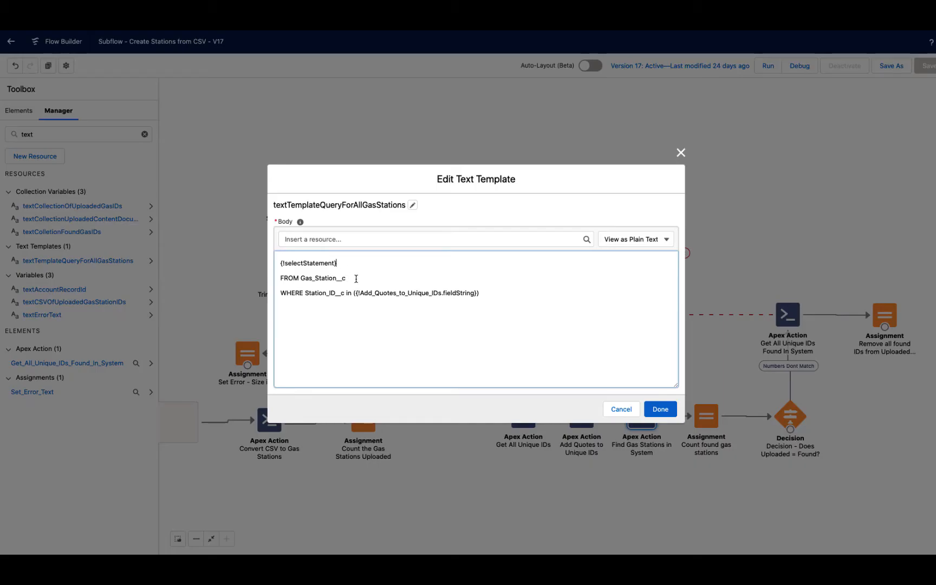
double_click(311, 263)
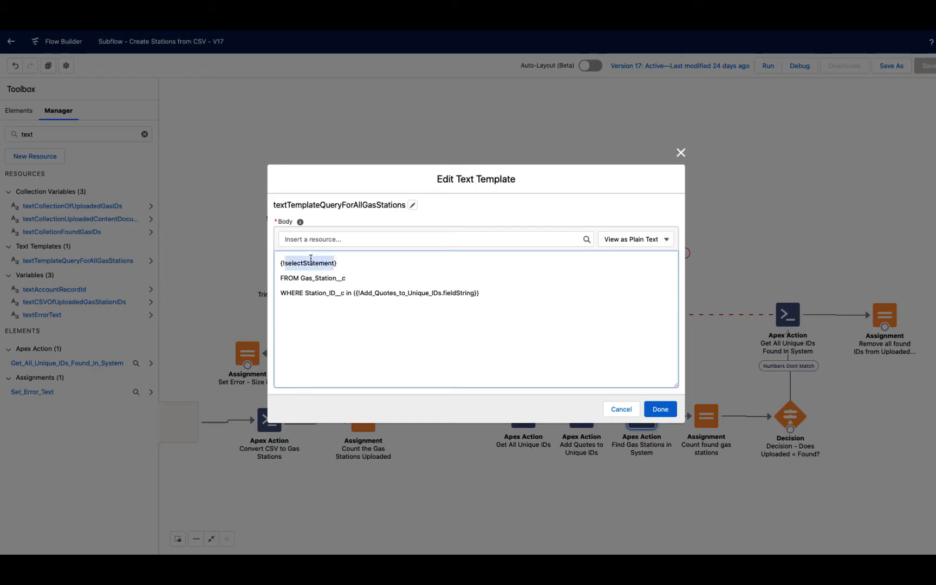
double_click(329, 277)
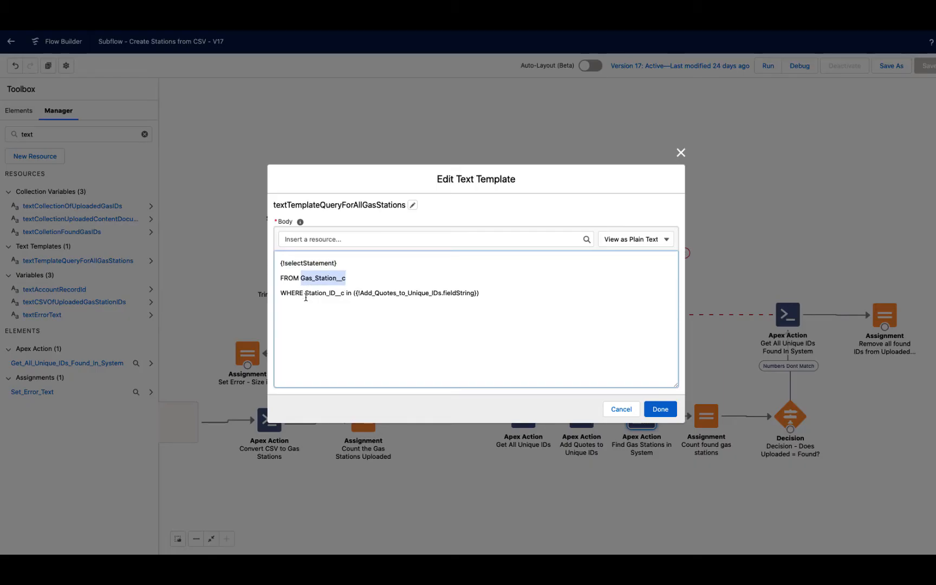
left_click_drag(303, 295, 337, 298)
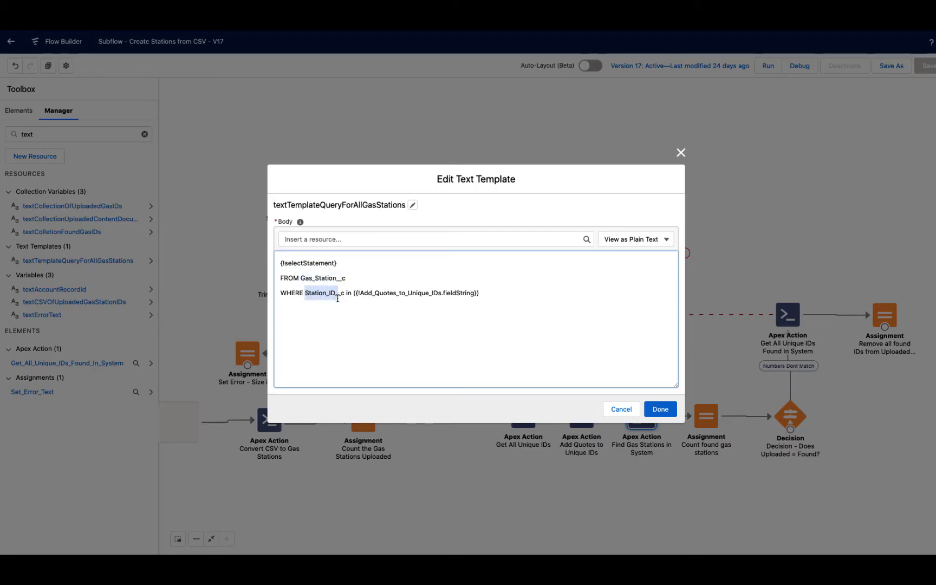
left_click(349, 296)
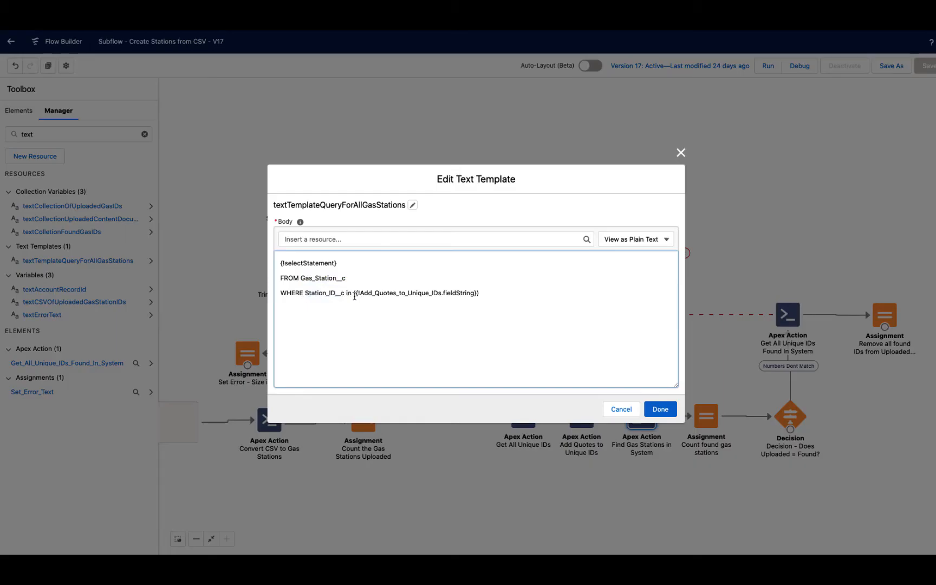
left_click_drag(356, 296, 475, 297)
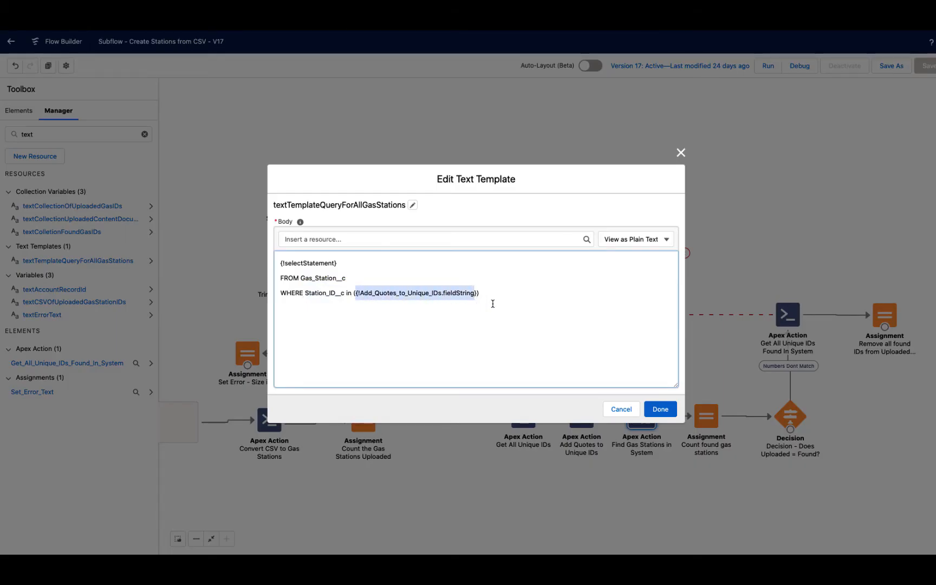
left_click(617, 408)
Step: Search the resources for "sele", open the selectStatement variable, examine the fields in its default value, and cancel without changes
double_click(81, 134)
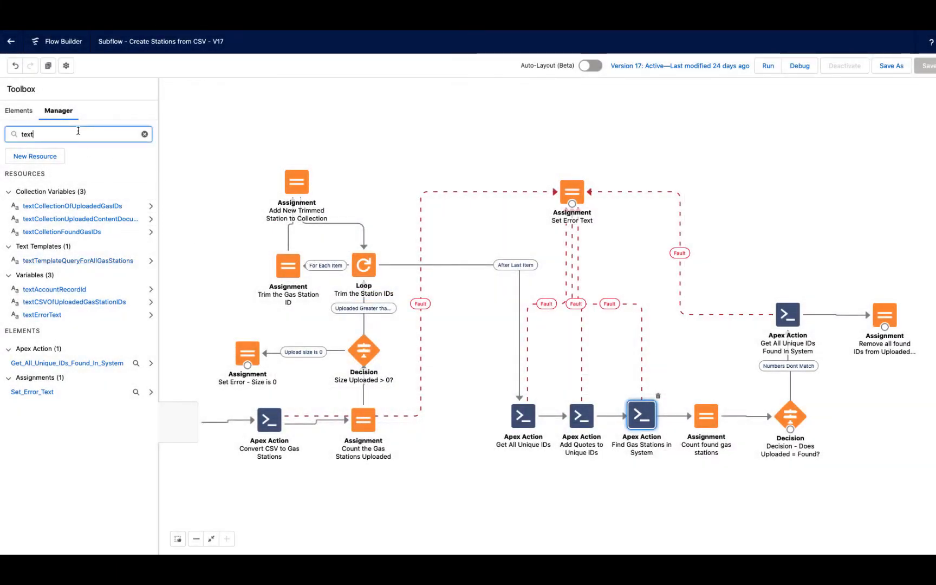
type("sele")
left_click(48, 206)
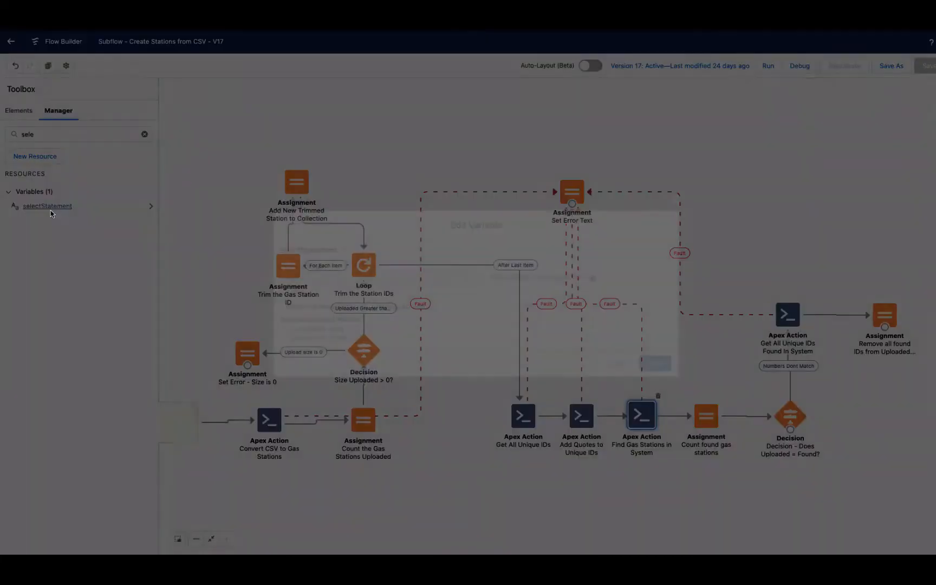
left_click_drag(301, 307, 497, 299)
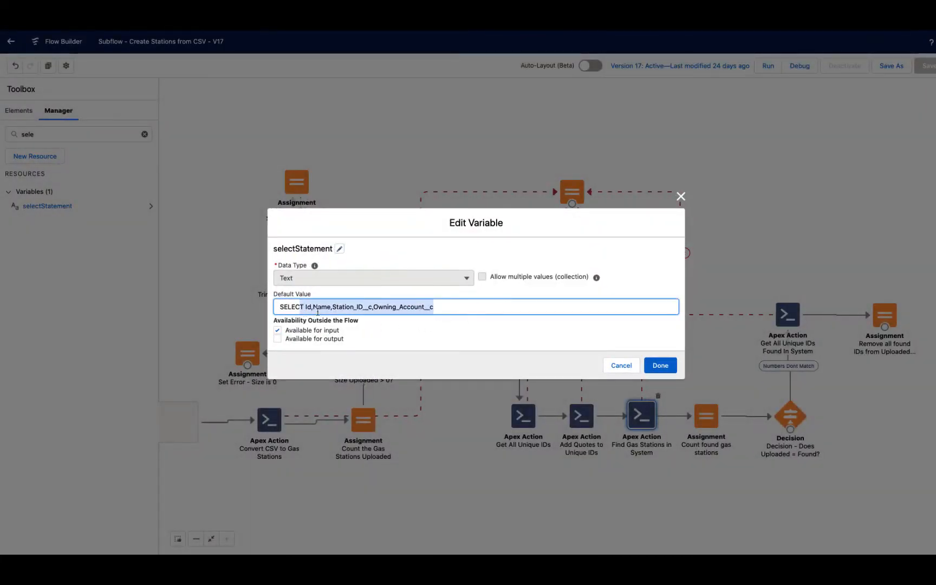
left_click(621, 371)
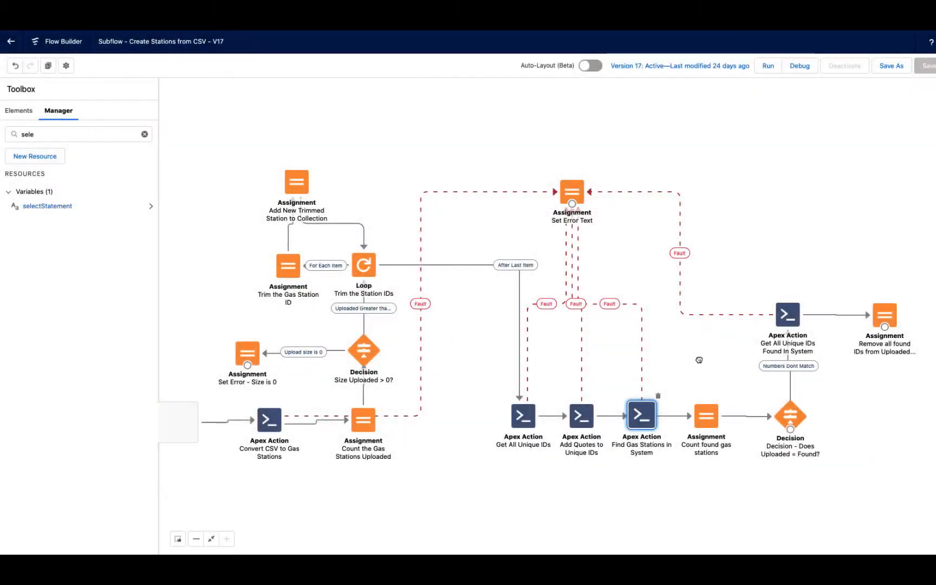
Step: Examine the variable, operator and value in the Count found gas stations assignment, and cancel without changes
left_click_drag(696, 360, 510, 316)
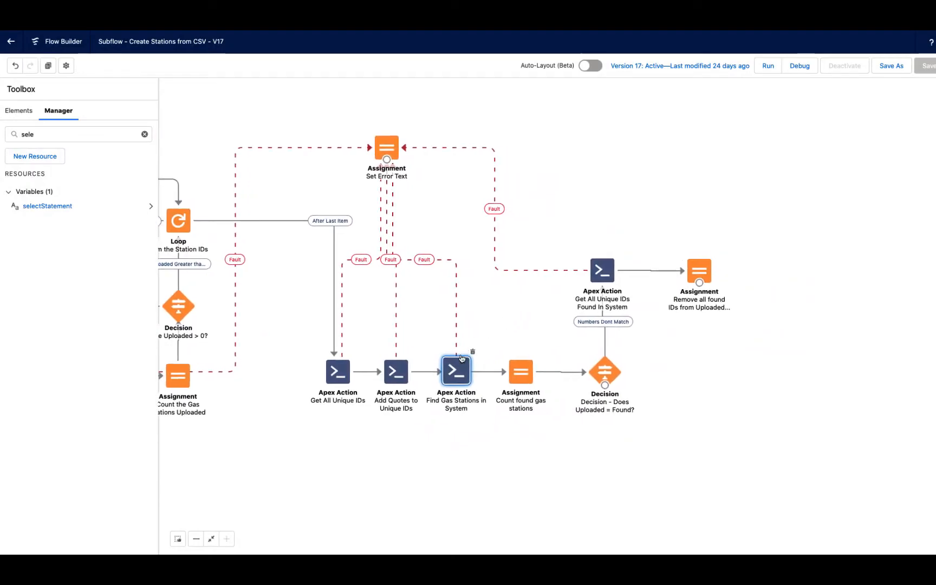
double_click(514, 376)
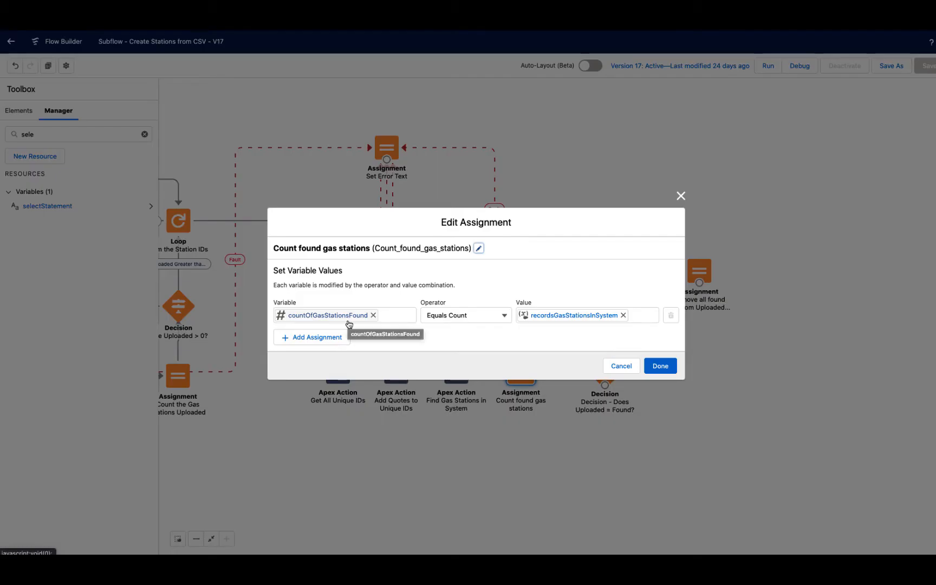
left_click(630, 364)
Step: Examine the Numbers Dont Match outcome's resource, operator and value in the Does Uploaded = Found? decision, and cancel without changes
double_click(603, 364)
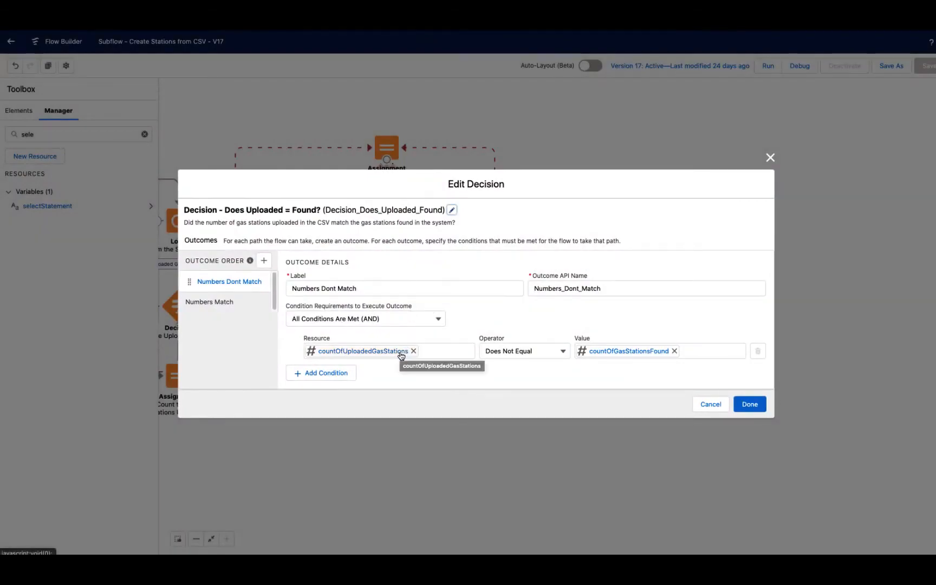
left_click(401, 355)
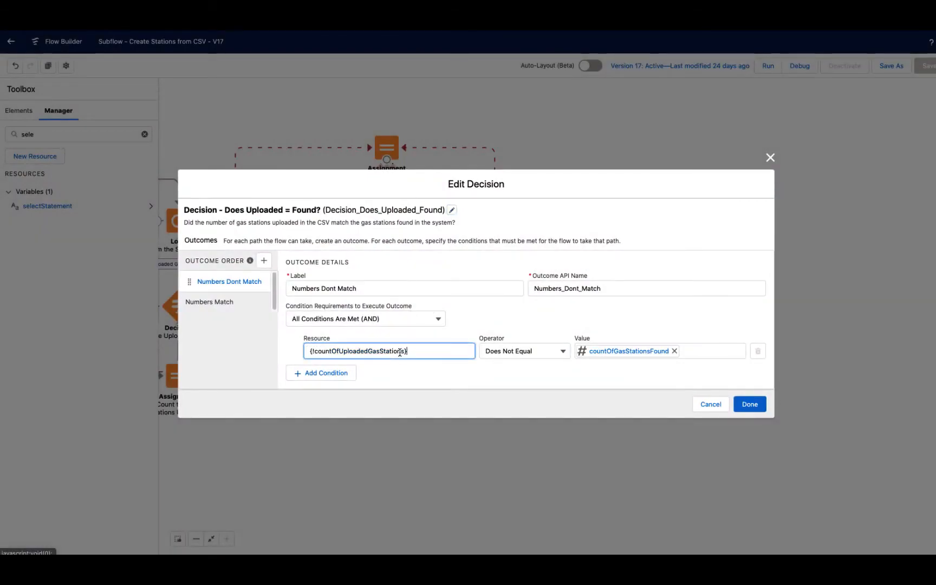
left_click_drag(419, 351, 375, 344)
left_click(617, 352)
left_click_drag(678, 352, 540, 351)
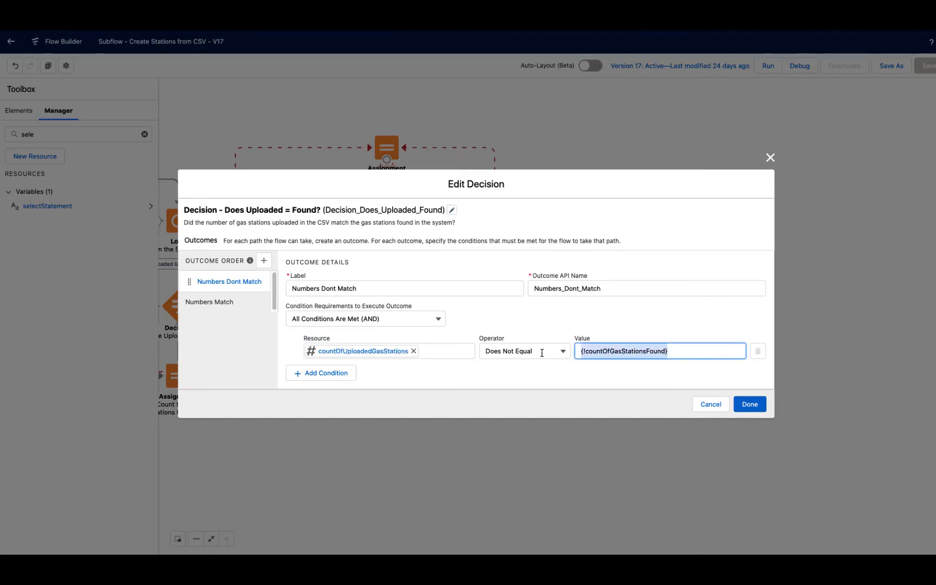
left_click(628, 385)
left_click(710, 406)
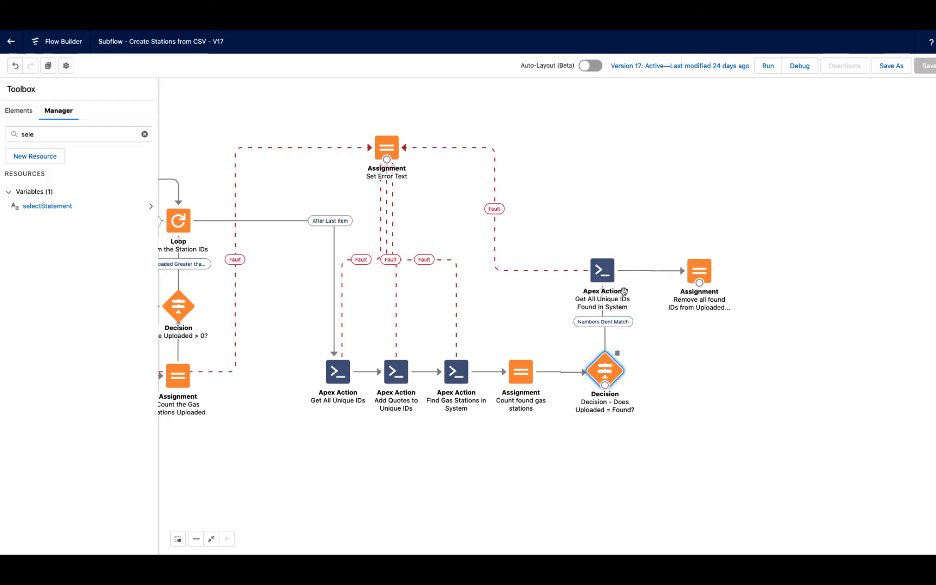
Step: Examine the input values and stored field value collection of the Get All Unique IDs Found In System action, and cancel without changes
double_click(605, 272)
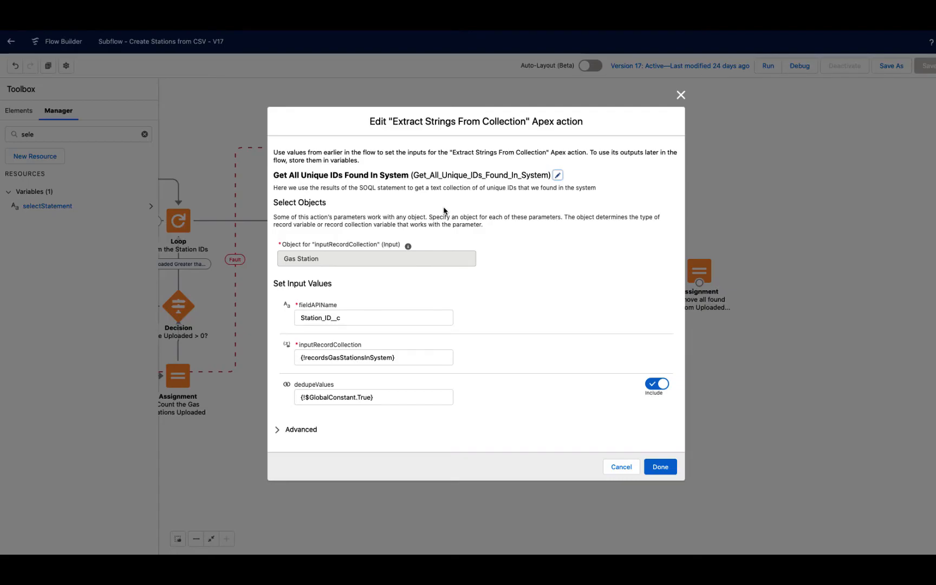
left_click(301, 430)
left_click(439, 445)
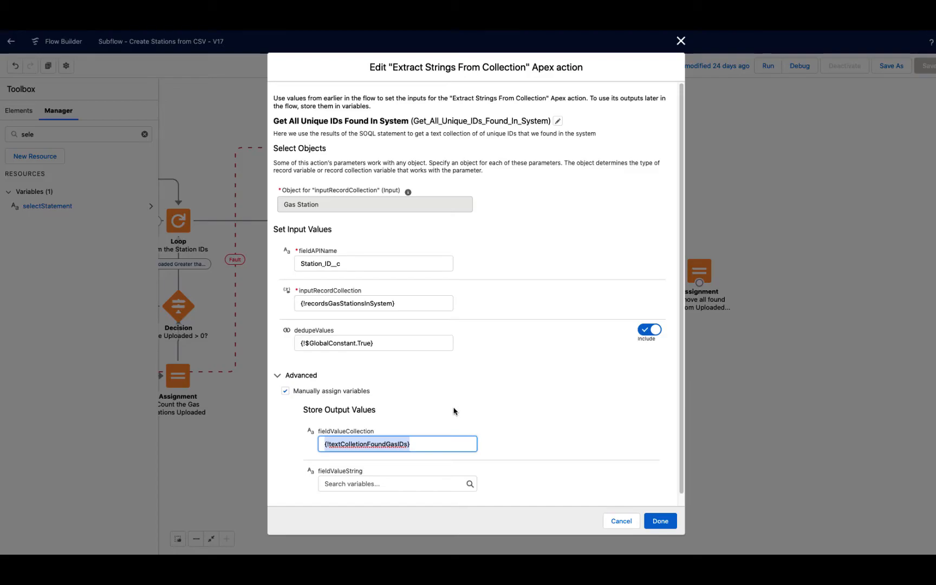
left_click(422, 306)
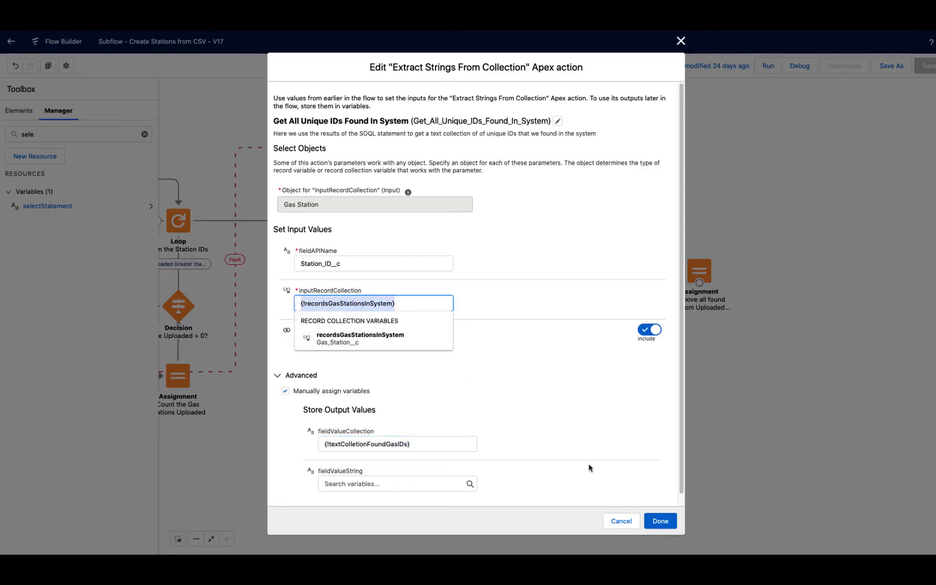
left_click(619, 504)
left_click(621, 521)
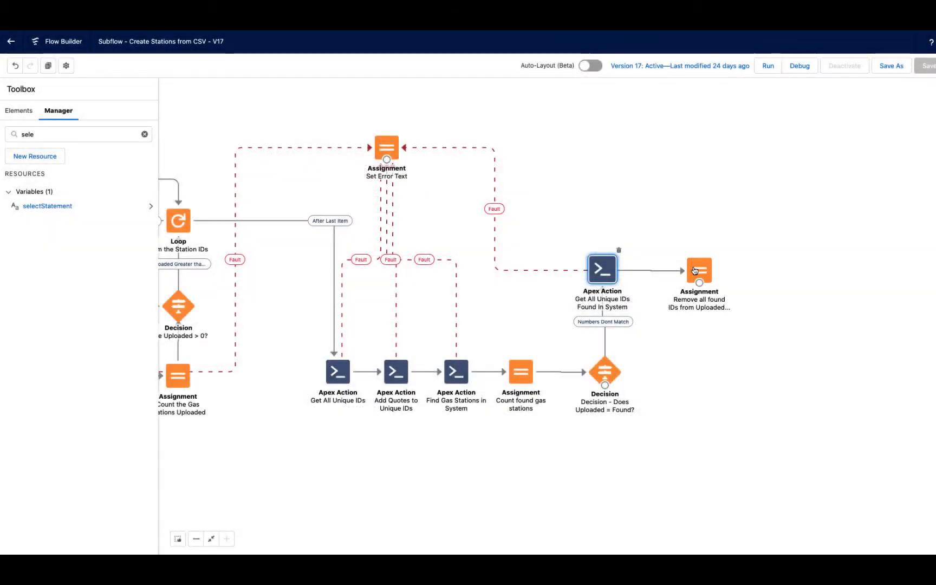
Step: Examine the description and the uploaded IDs variable of the Remove all found IDs from Uploaded IDs assignment, and cancel without changes
double_click(699, 269)
left_click(583, 243)
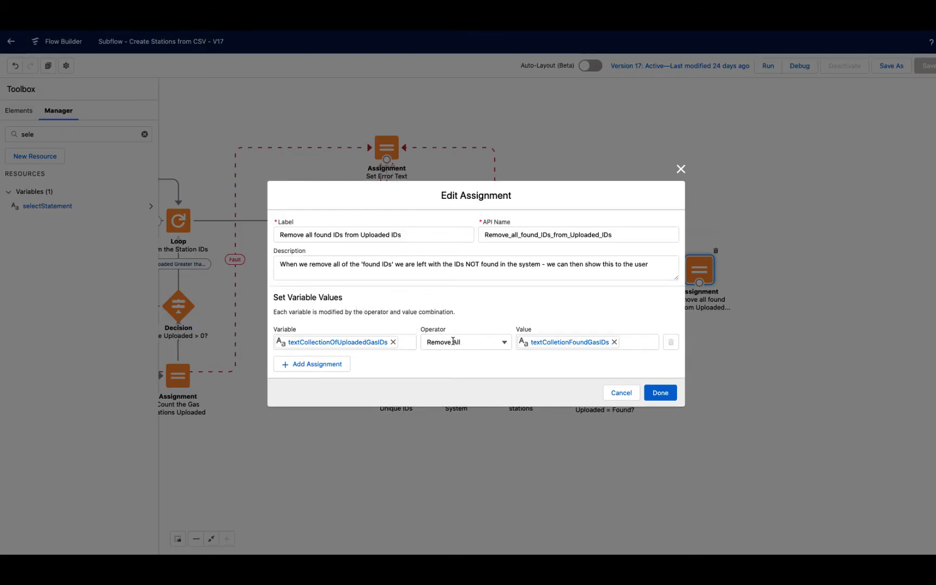
left_click(339, 348)
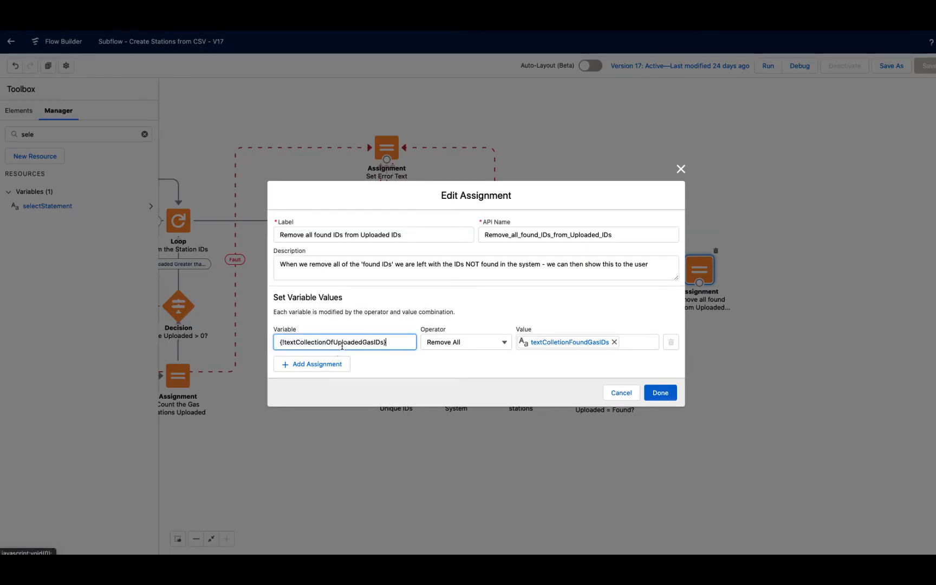
left_click_drag(326, 343, 391, 356)
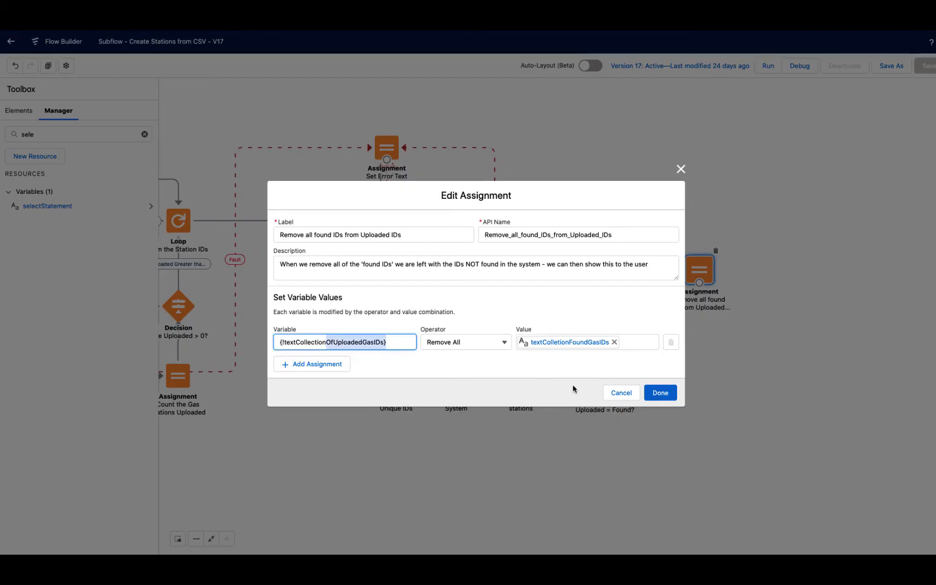
left_click(619, 392)
Step: Reopen the Remove all found IDs assignment to review its found IDs value and its uploaded IDs variable, cancelling without changes each time
left_click(336, 369)
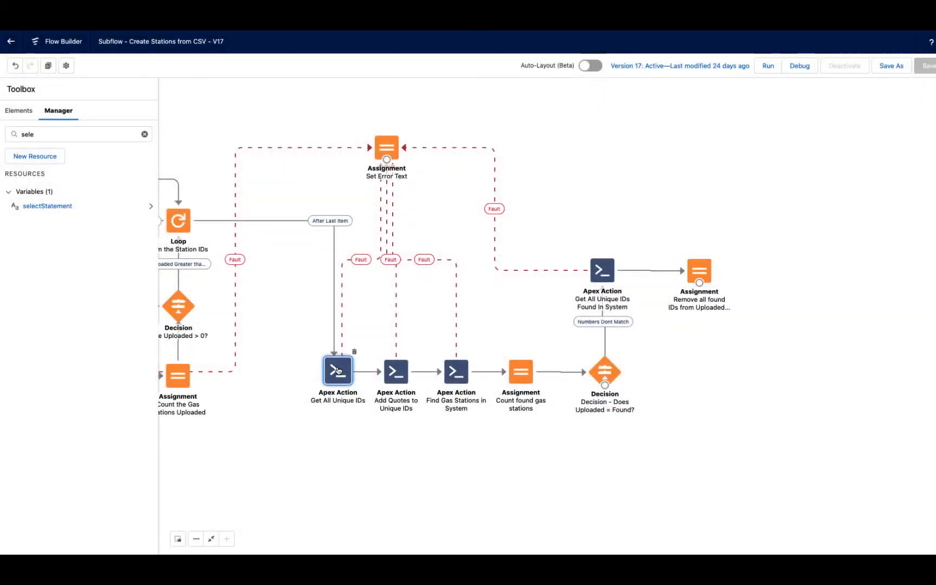
double_click(698, 269)
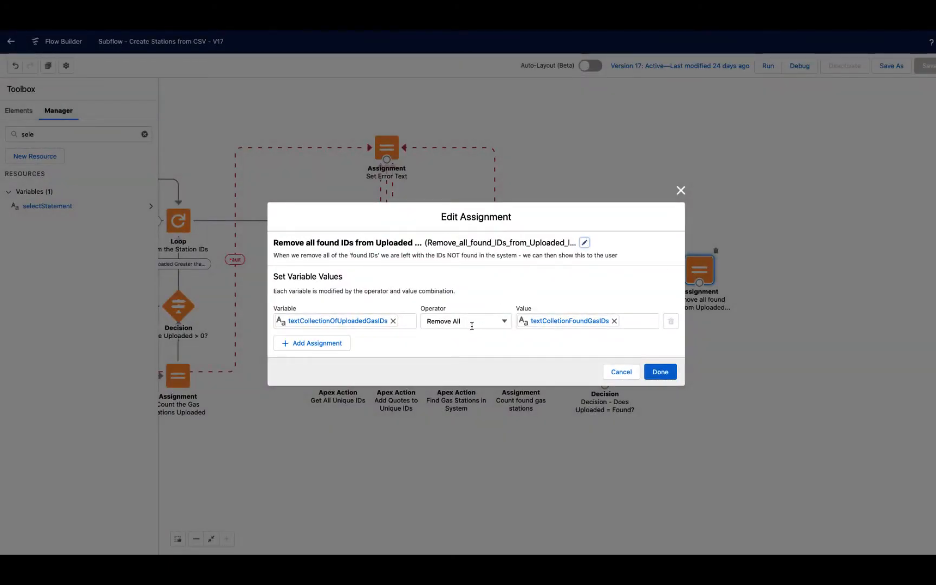
left_click(596, 323)
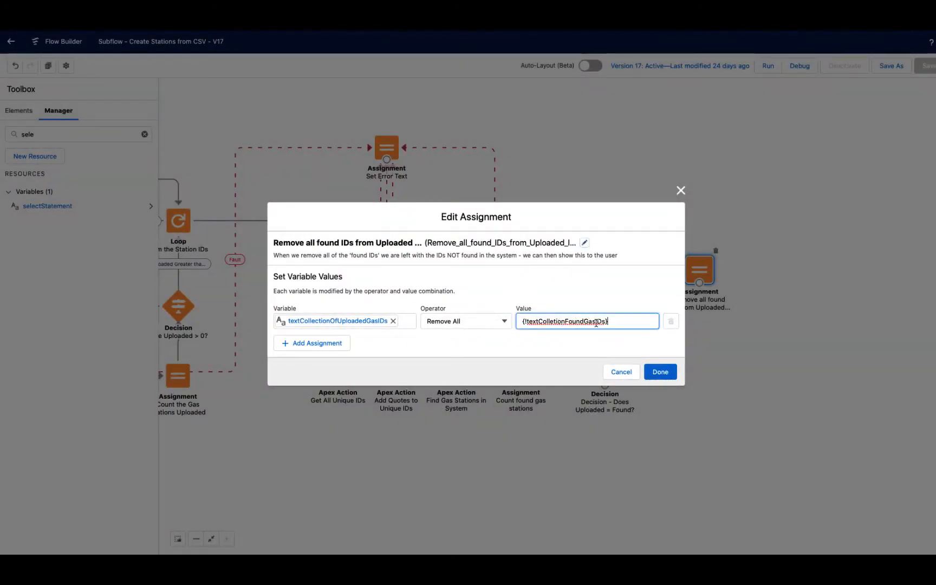
left_click_drag(633, 322, 438, 320)
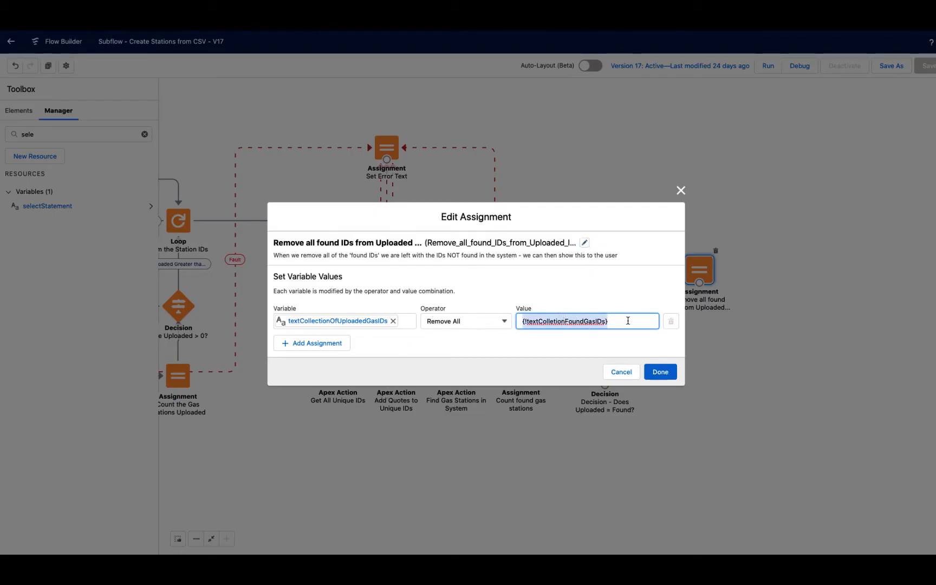
left_click(619, 373)
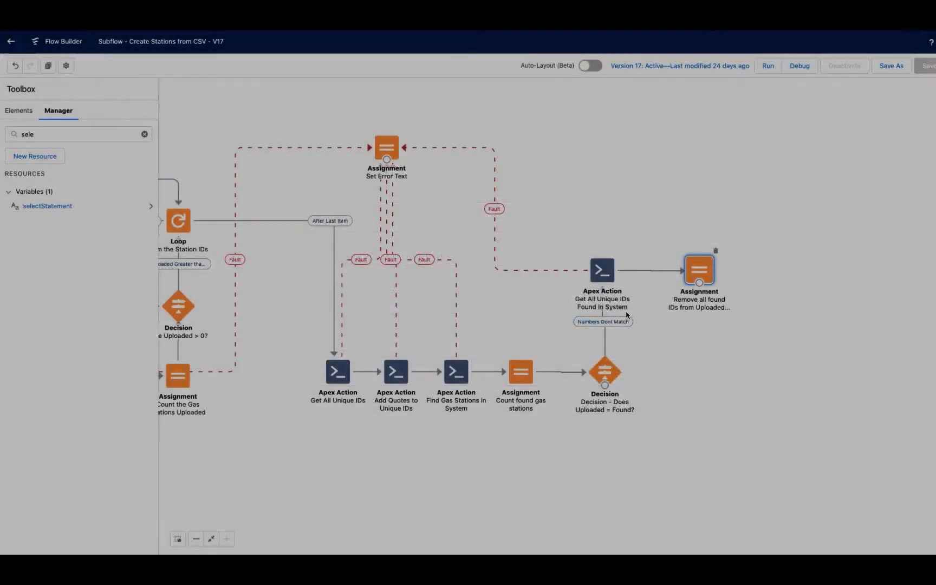
double_click(698, 269)
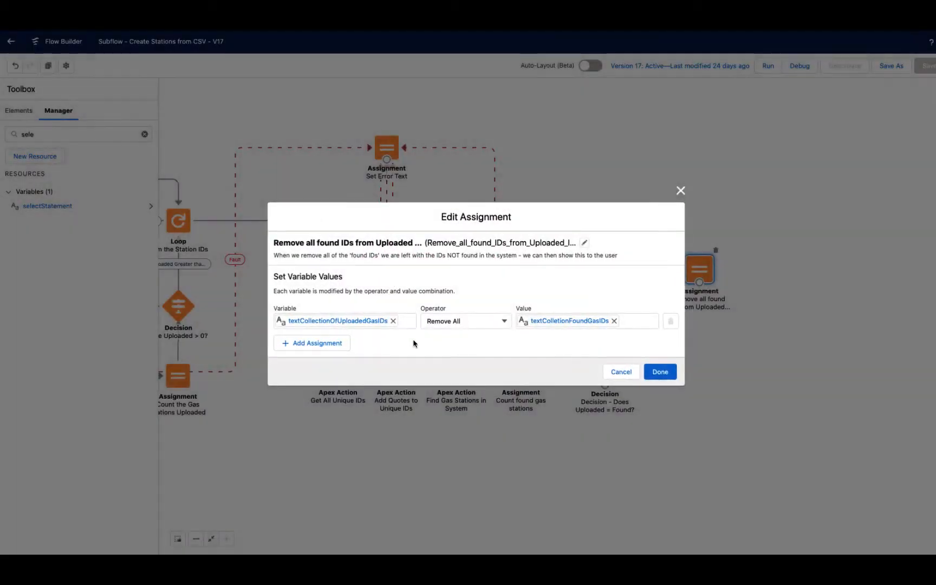
left_click(338, 322)
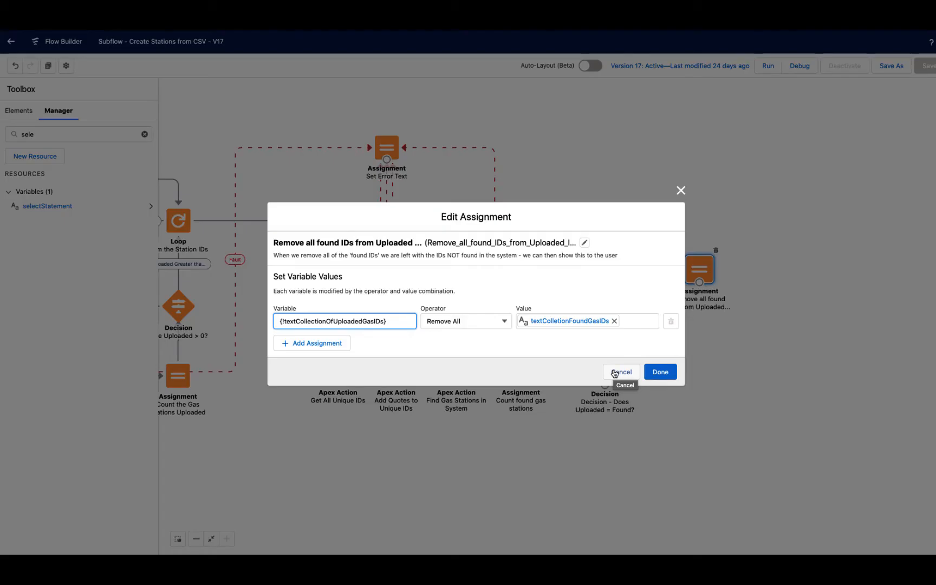
left_click(618, 372)
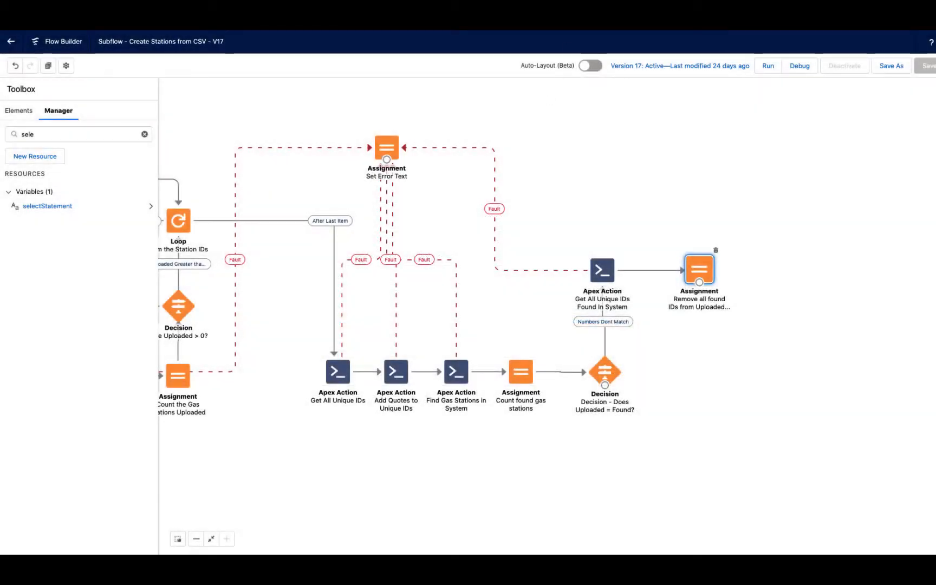
Step: Return to the Sync Gas Stations with Accounts flow, examine the Errors in Subflow? decision's Found Error condition, and cancel without changes
left_click_drag(553, 167, 645, 171)
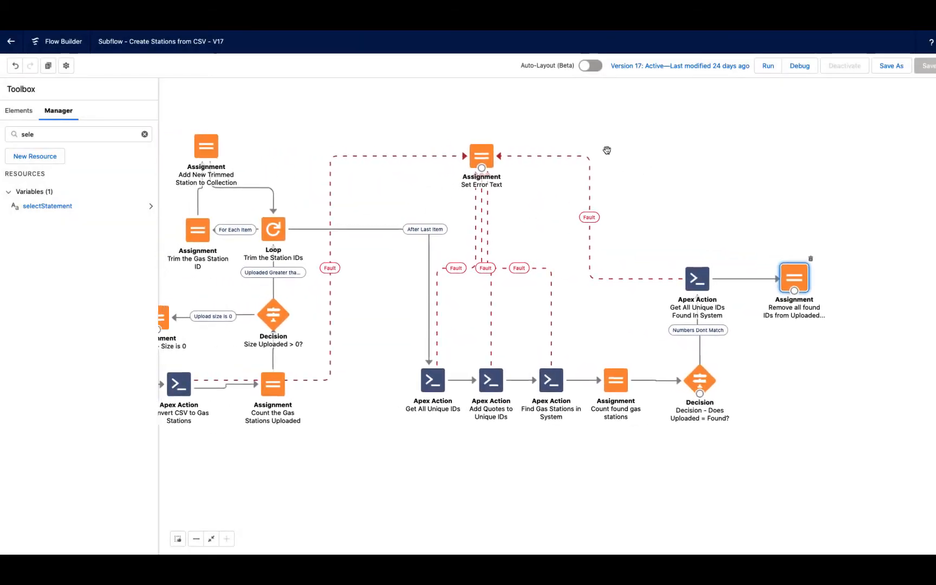
left_click_drag(476, 119, 589, 135)
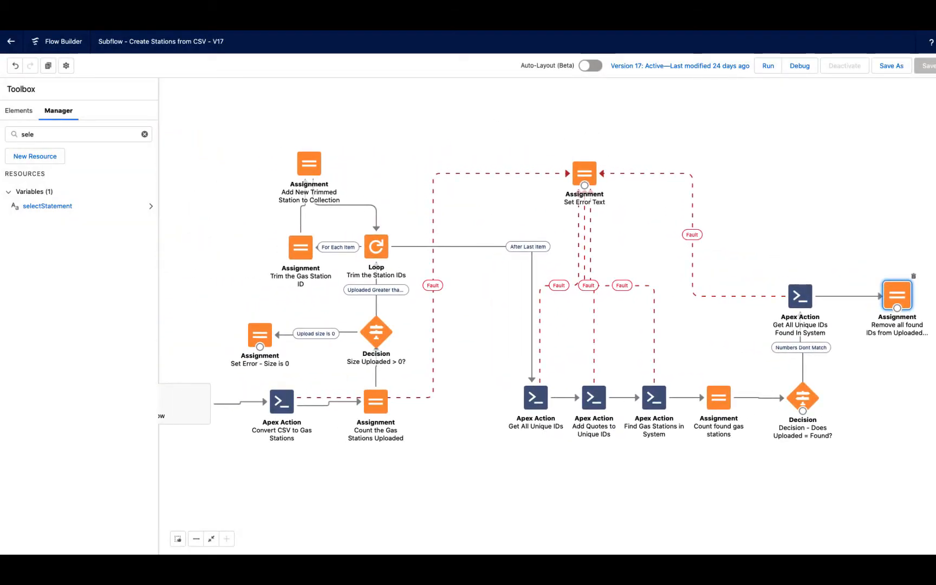
left_click(598, 22)
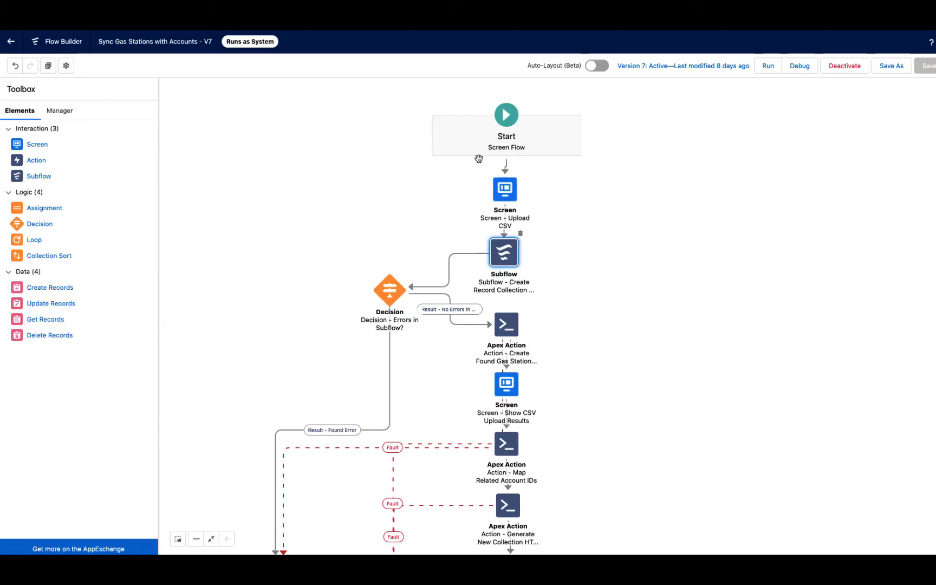
double_click(397, 292)
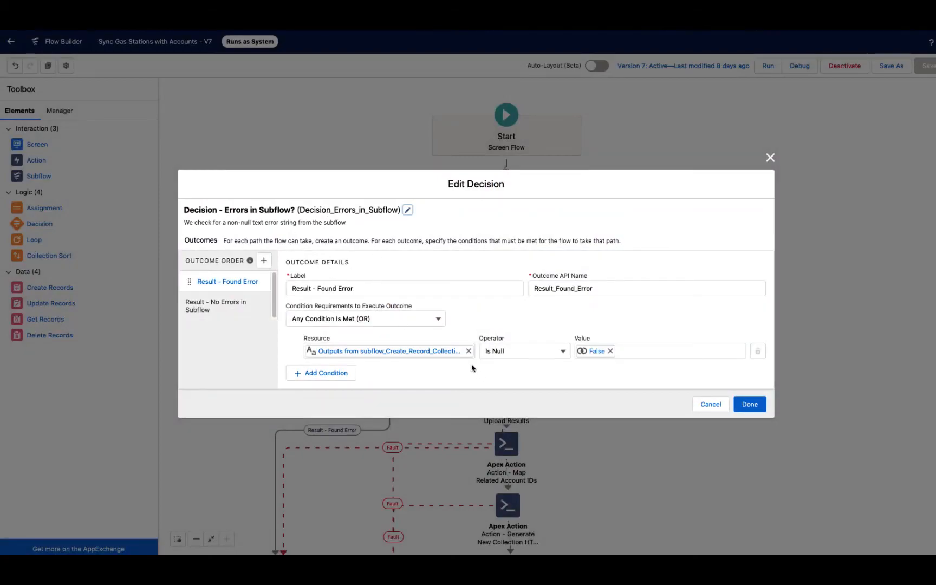
left_click(409, 350)
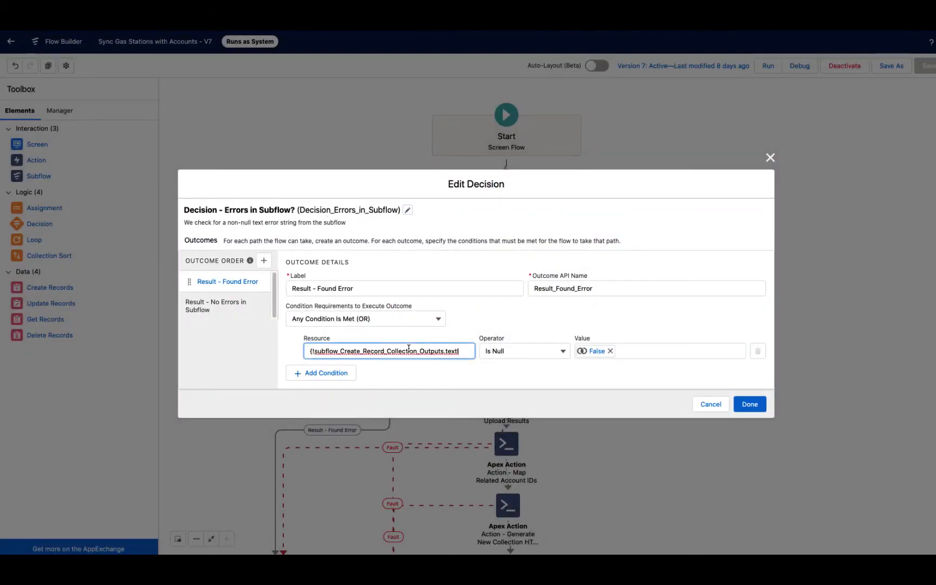
double_click(436, 352)
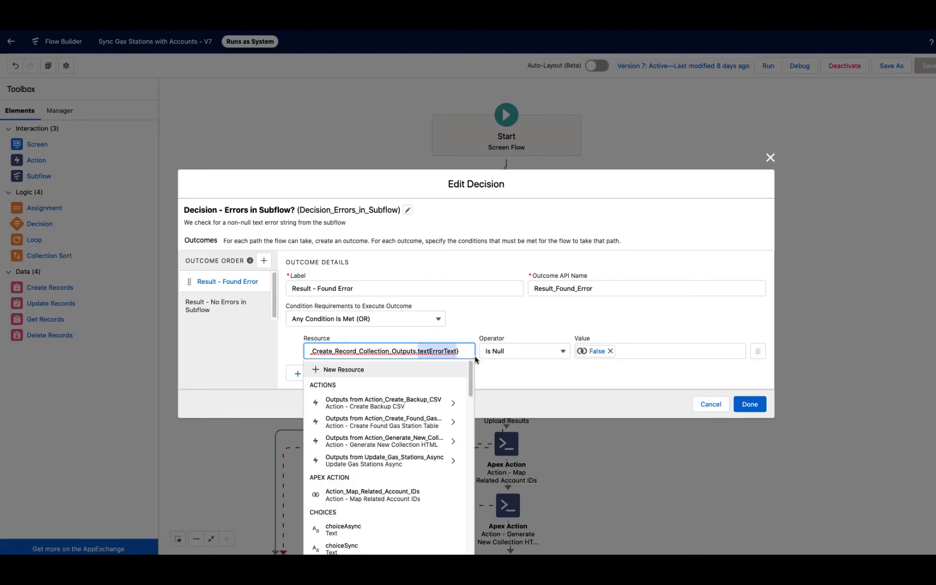
left_click(708, 404)
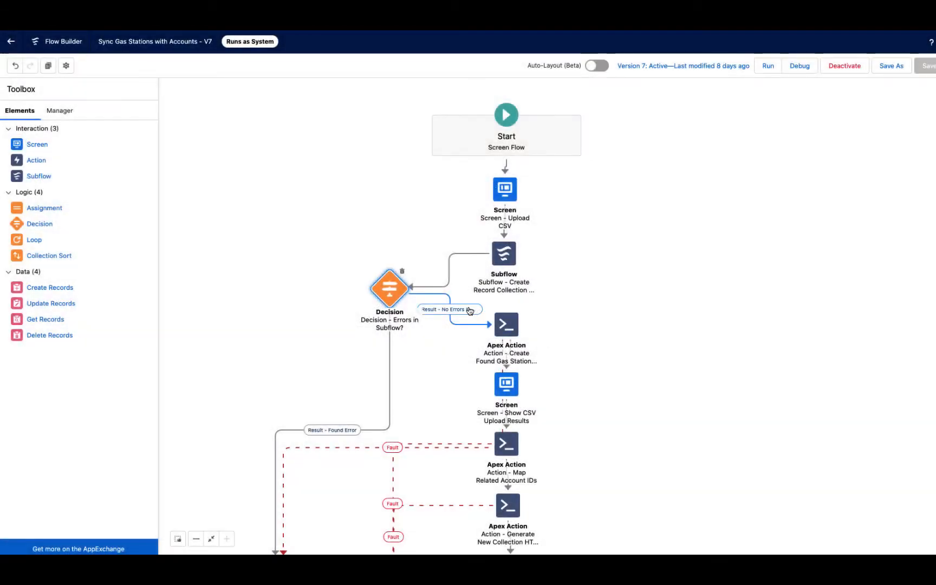
Step: Examine the error display text on the Screen - Fault element, and cancel without changes
left_click_drag(328, 330, 403, 252)
left_click(368, 465)
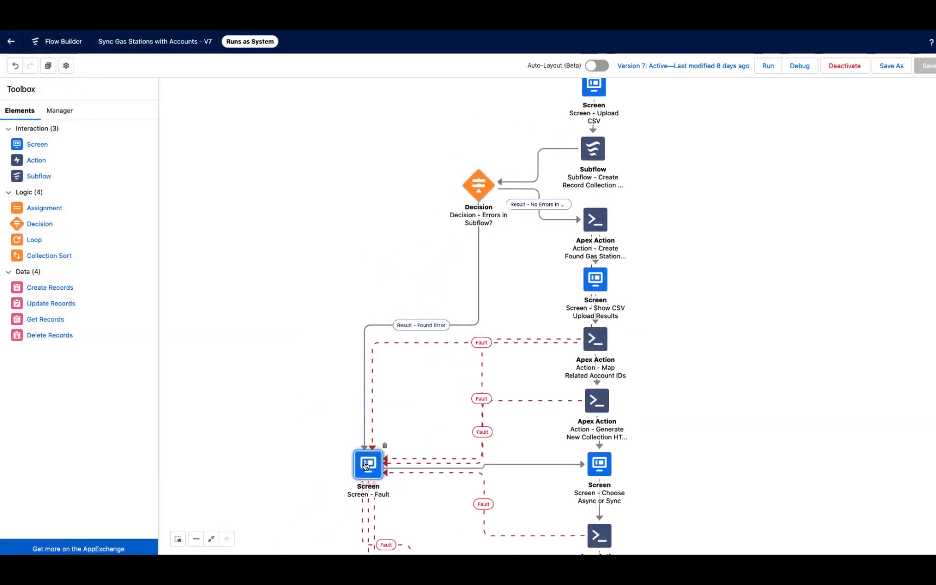
double_click(366, 464)
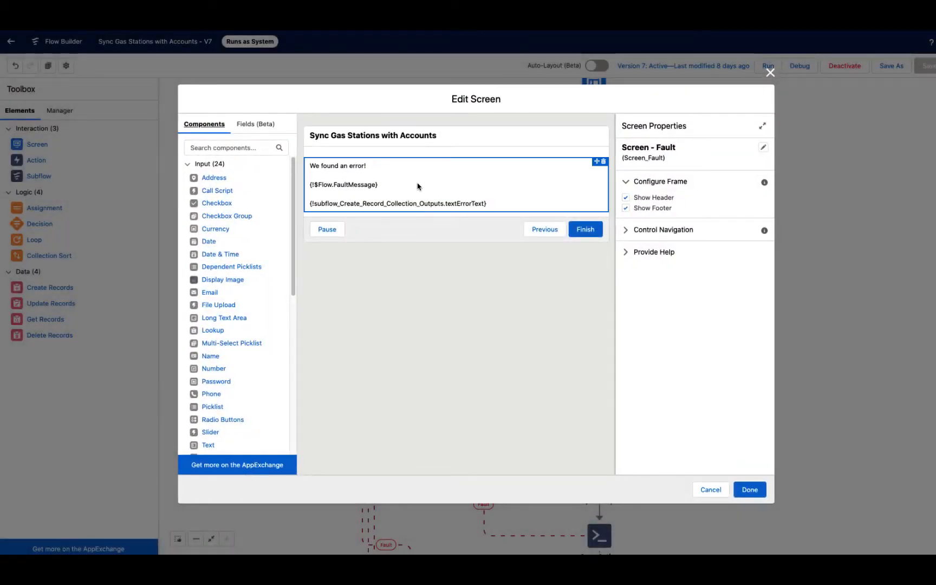
left_click(435, 199)
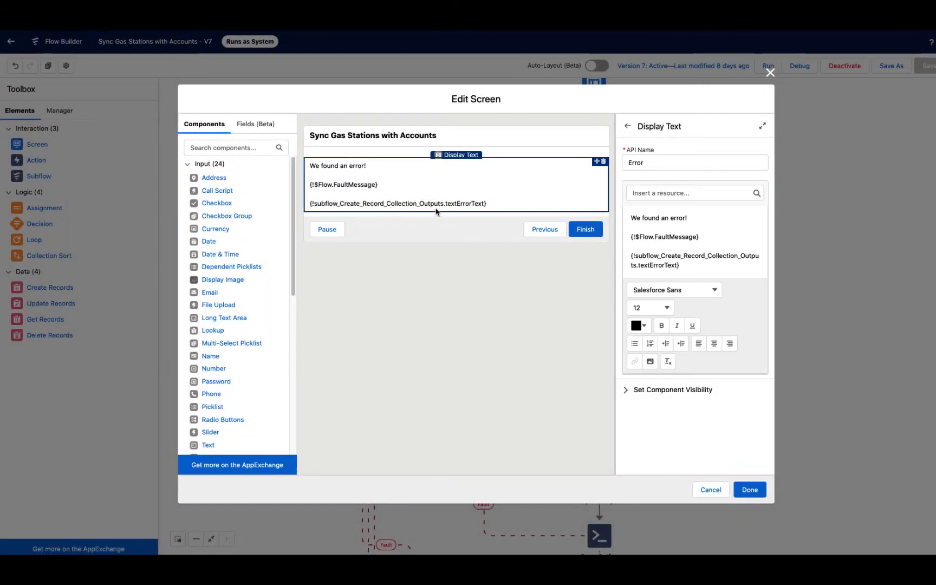
left_click(703, 490)
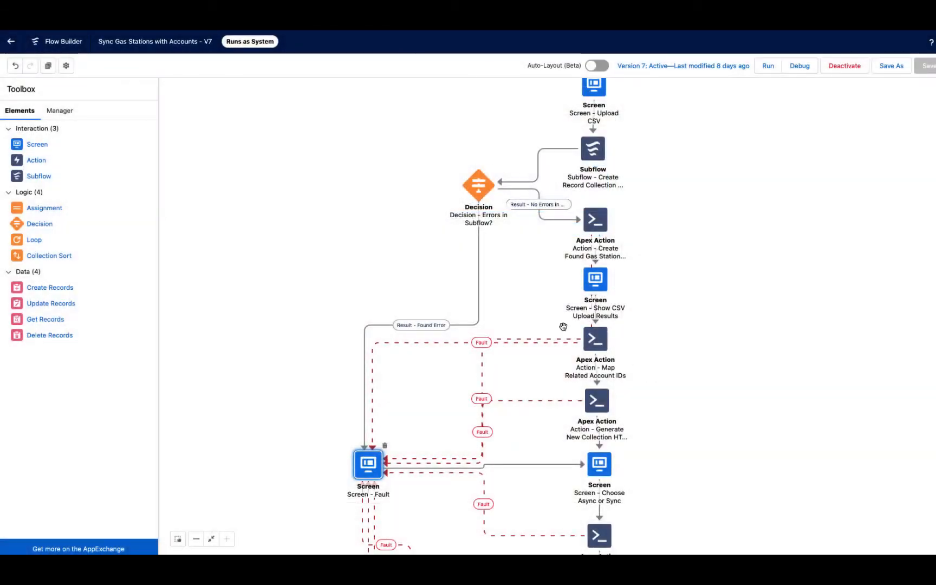
Step: Examine the shown fields, display mode and input collection of the Create Found Gas Station Table action, and cancel without changes
left_click_drag(552, 269, 397, 333)
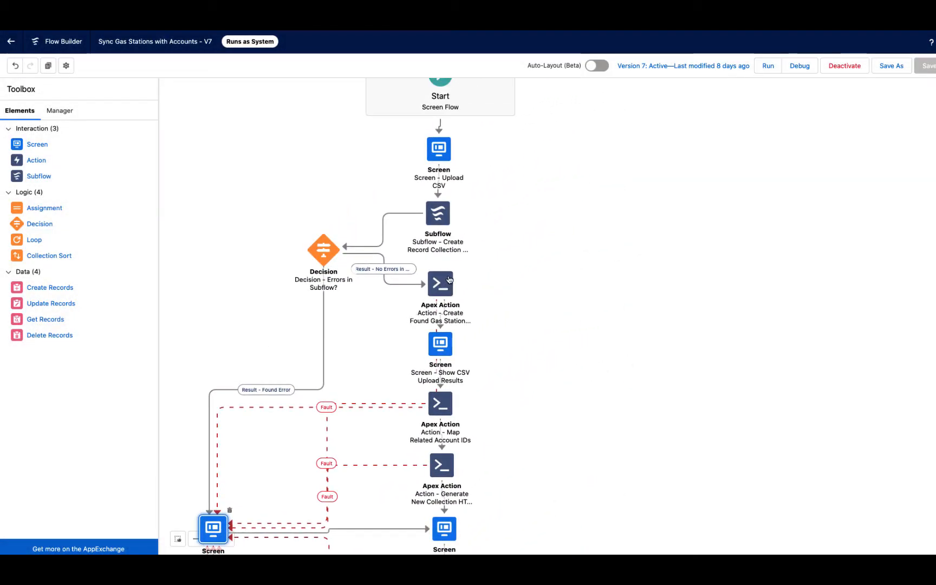
left_click(448, 281)
double_click(447, 280)
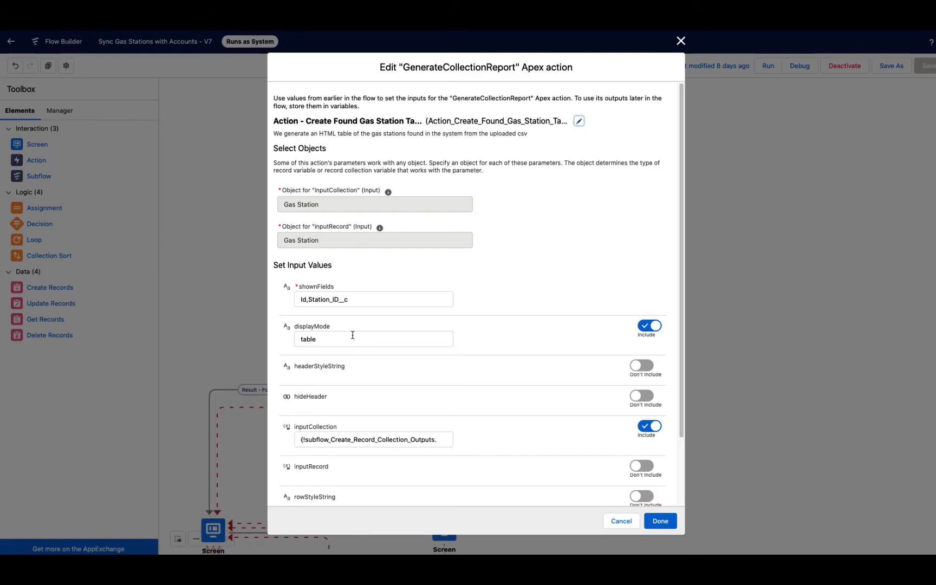
left_click_drag(363, 300, 294, 299)
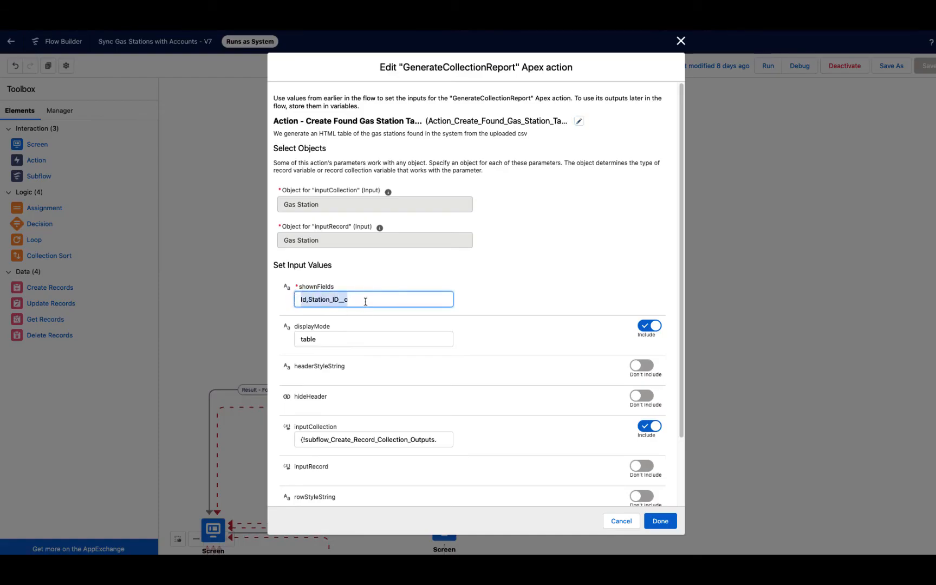
scroll(366, 301, "down", 2)
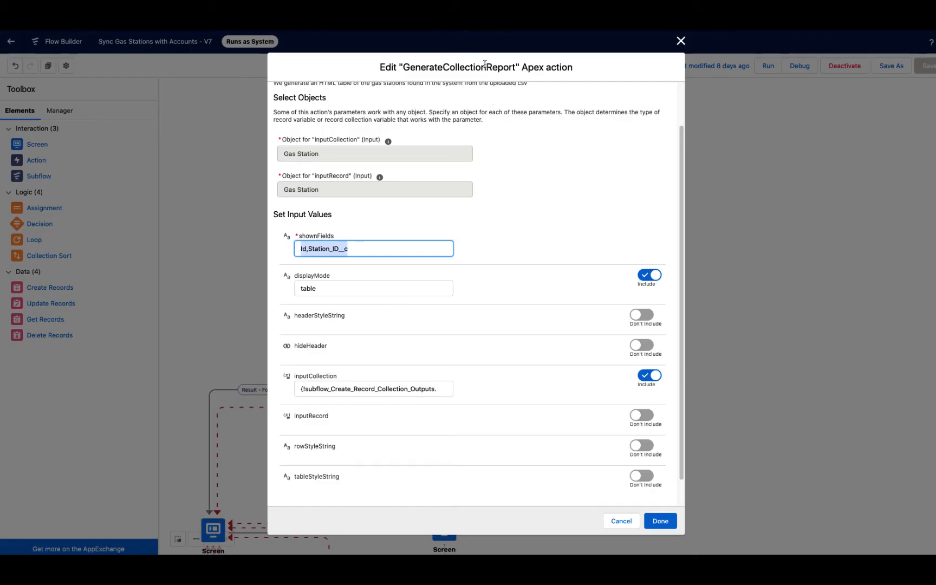
scroll(363, 433, "down", 2)
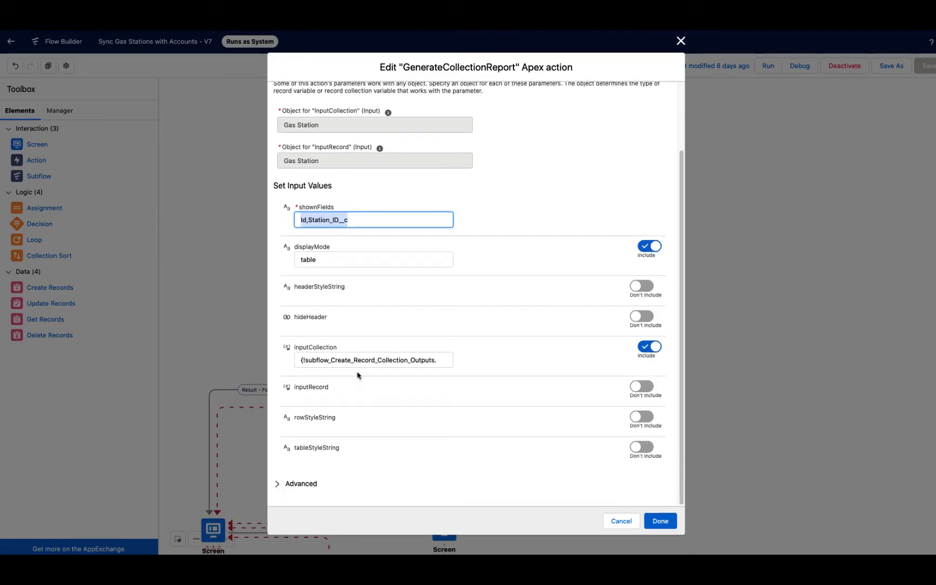
left_click(368, 225)
left_click(341, 223)
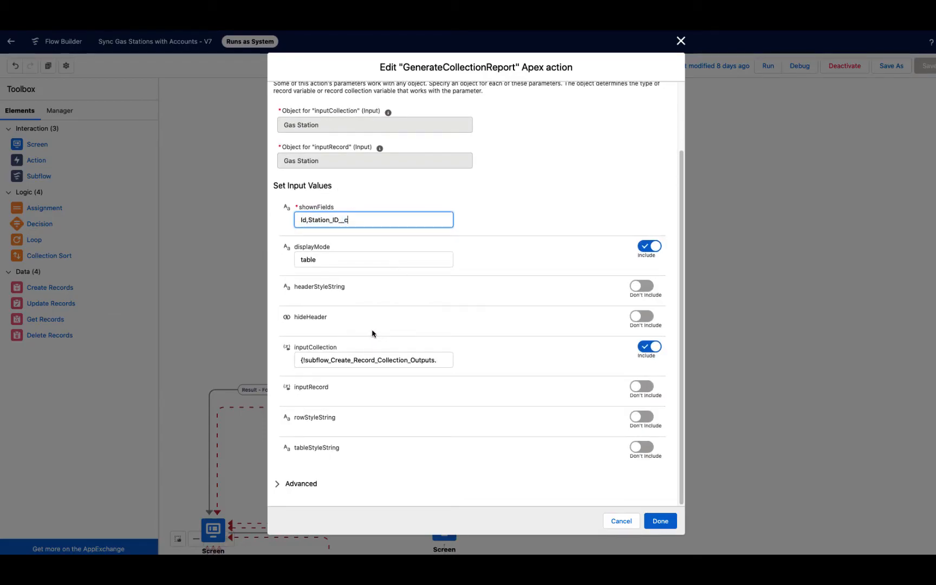
left_click_drag(341, 356, 488, 370)
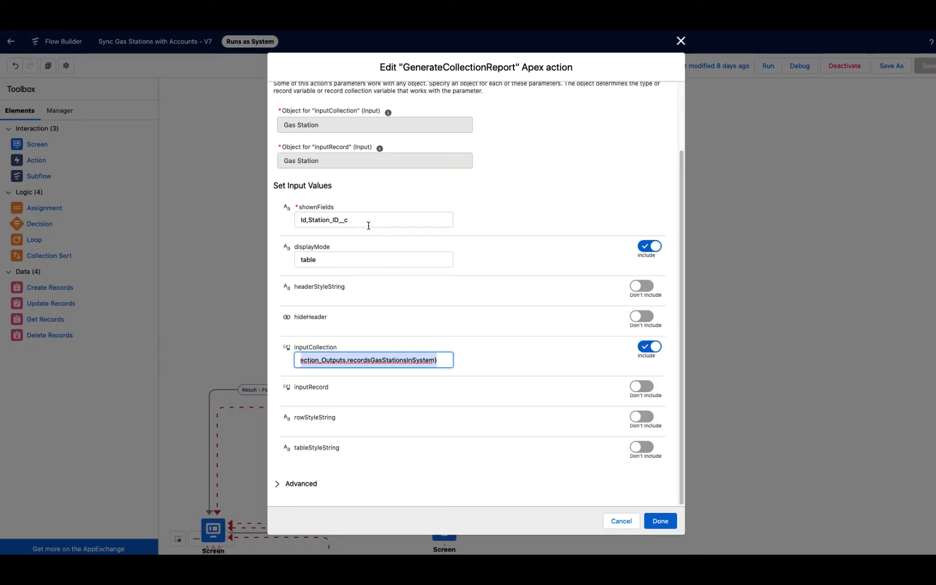
left_click(620, 522)
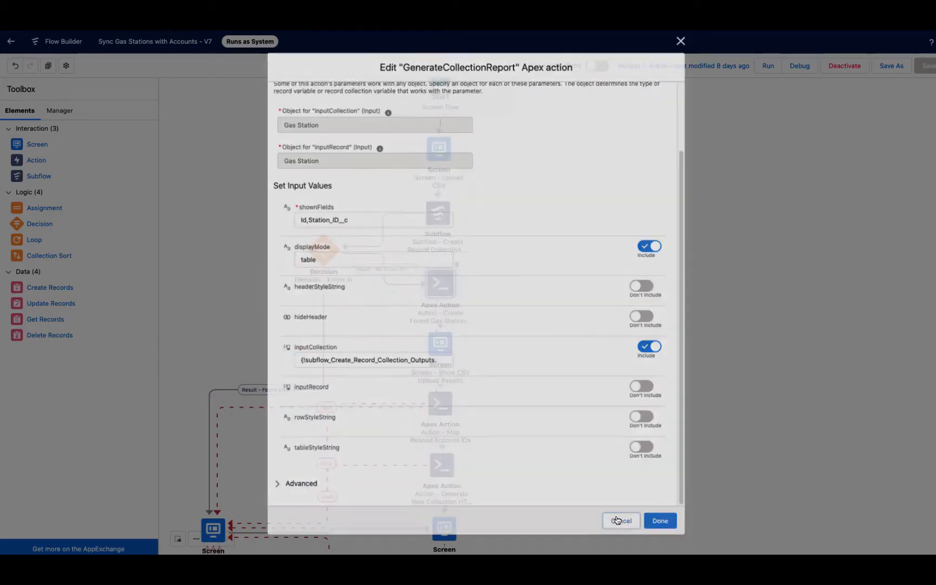
Step: Examine the found-stations table and not-found station ID display texts on the Show CSV Upload Results screen, and cancel without changes
double_click(439, 344)
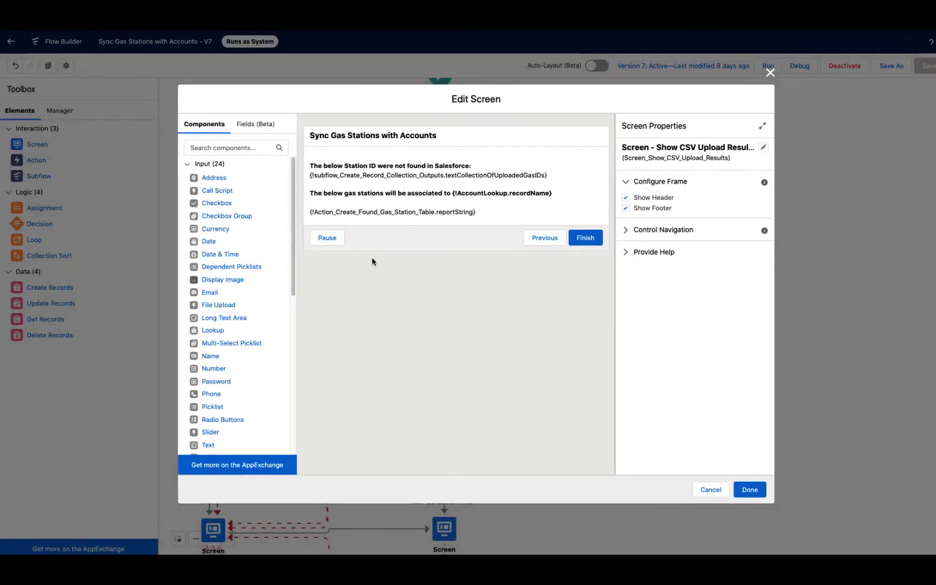
left_click(444, 217)
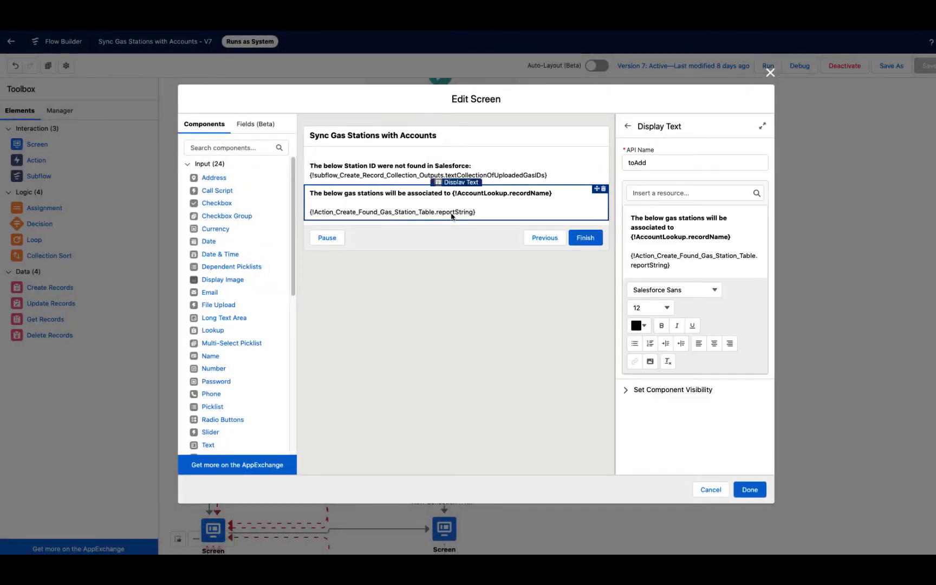
left_click(417, 169)
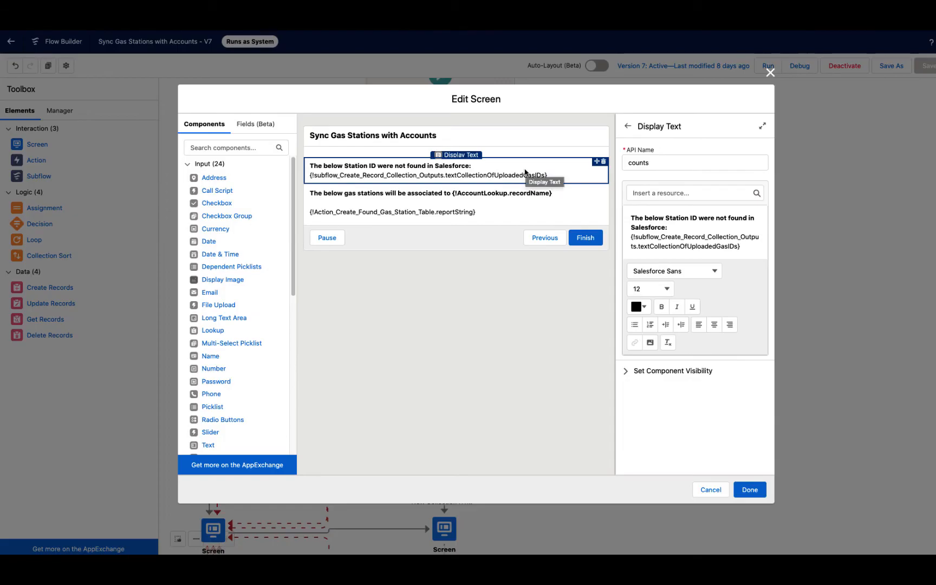
left_click(711, 489)
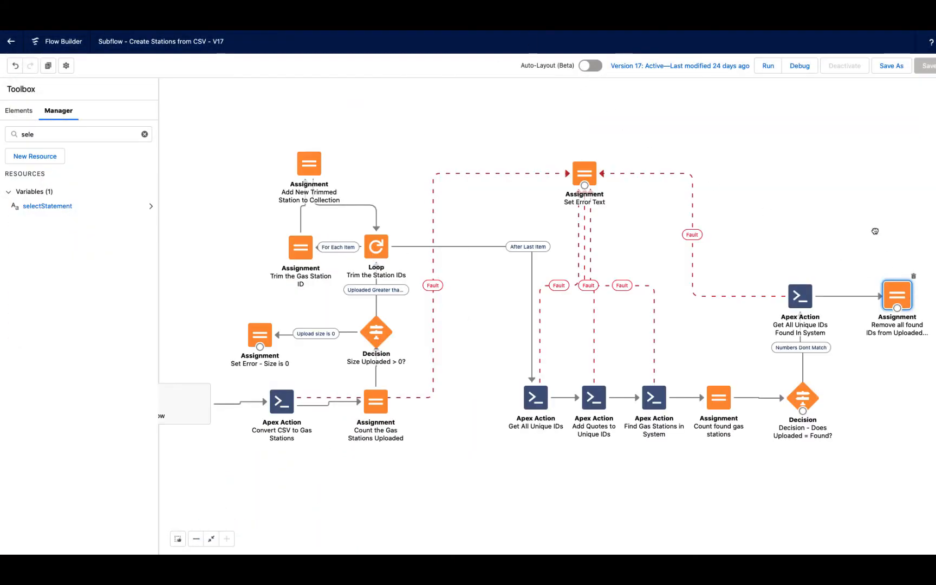
Step: In the Create Stations from CSV subflow, review the uploaded IDs variable of the Remove all found IDs assignment, and cancel without changes
left_click_drag(875, 232, 599, 209)
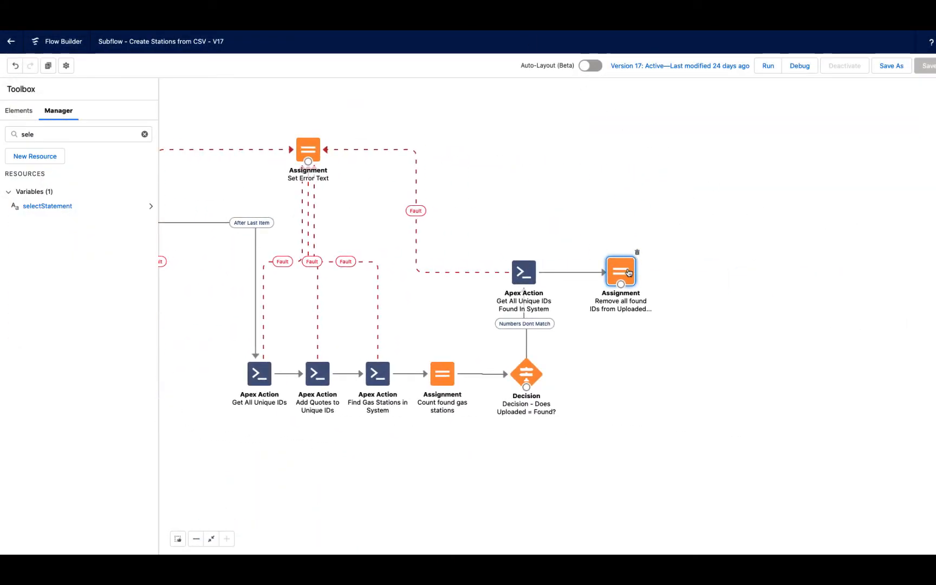
double_click(628, 273)
left_click(348, 330)
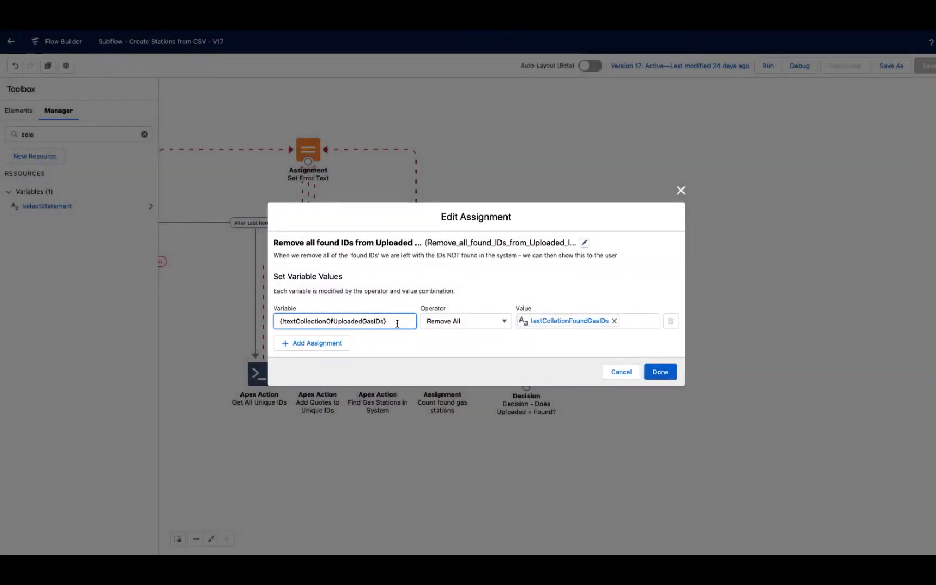
left_click_drag(397, 322, 335, 328)
left_click(620, 374)
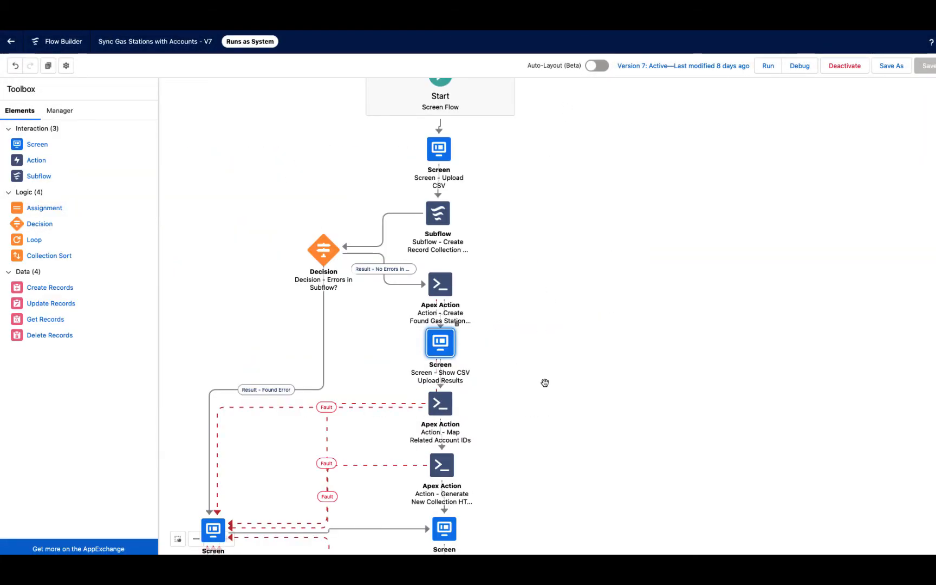
Step: Back in the Sync Gas Stations with Accounts flow, examine the Map Related Account IDs action's input collection and key-value pairs, and cancel without changes
left_click_drag(545, 383, 590, 272)
double_click(489, 297)
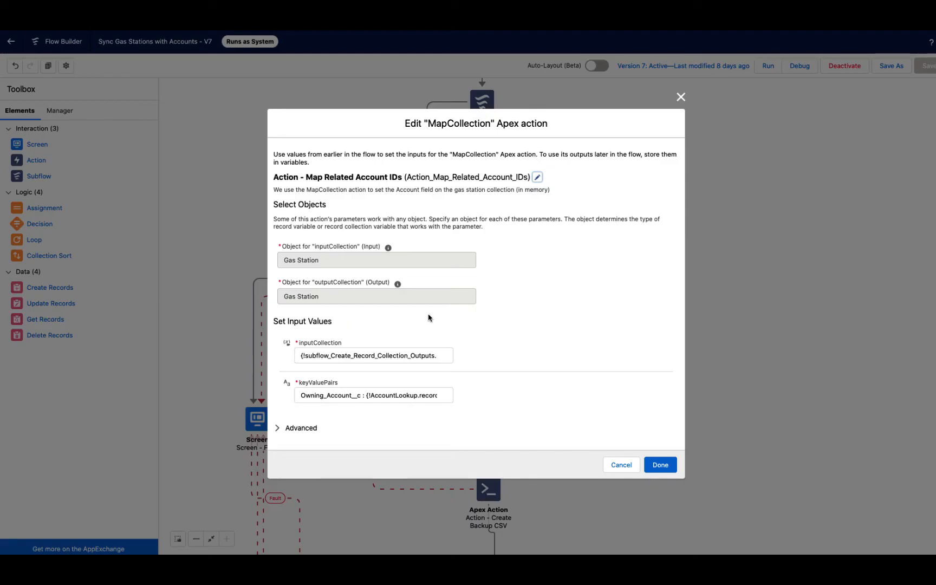
left_click_drag(370, 356, 482, 365)
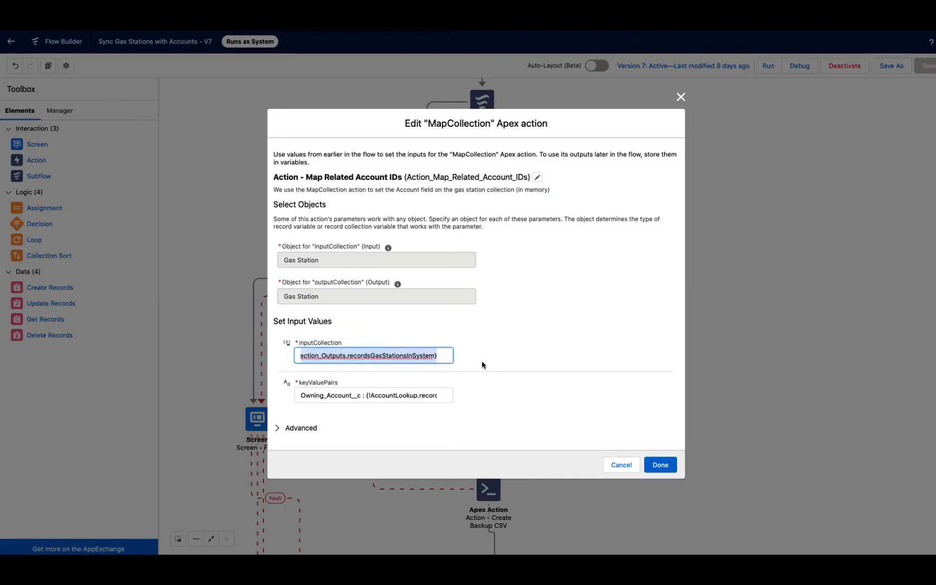
left_click(399, 356)
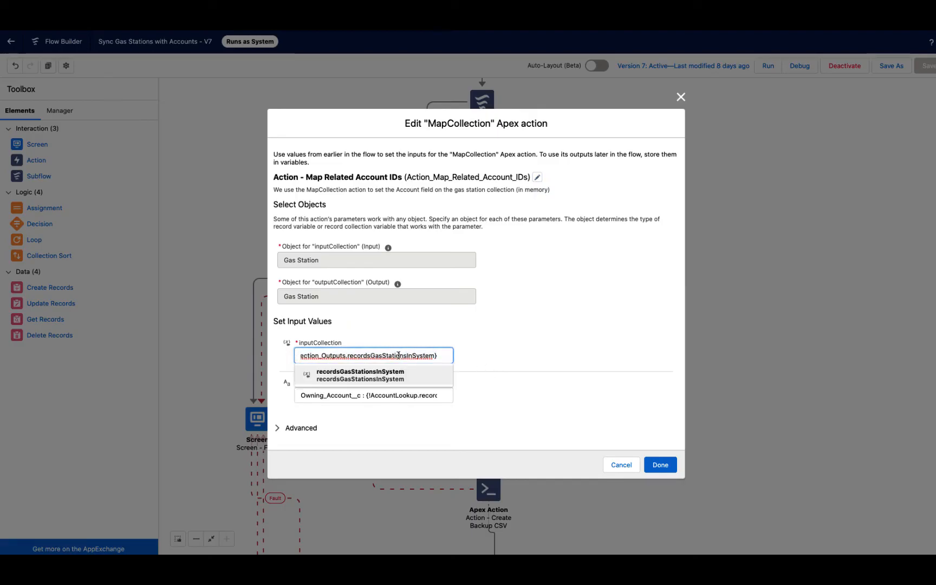
left_click_drag(406, 356, 272, 362)
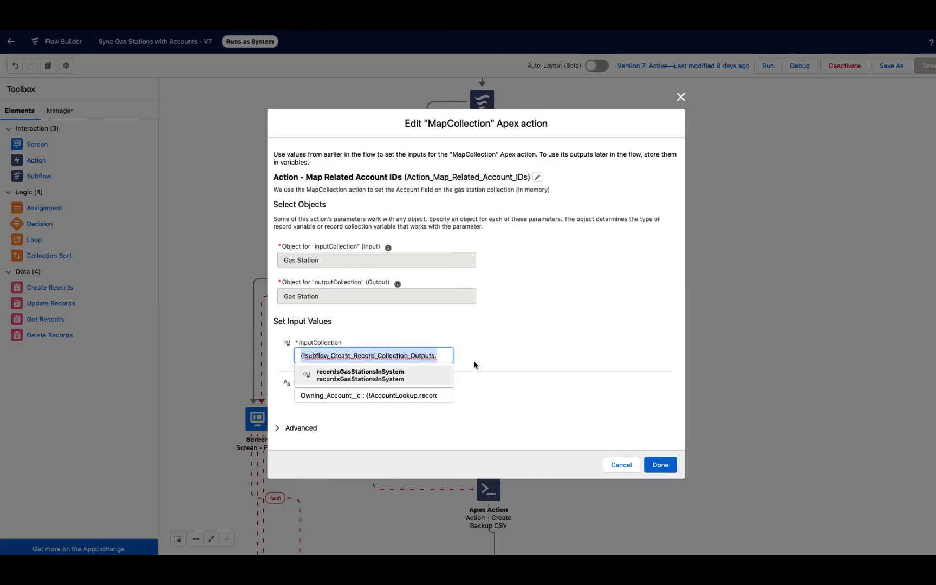
left_click(499, 364)
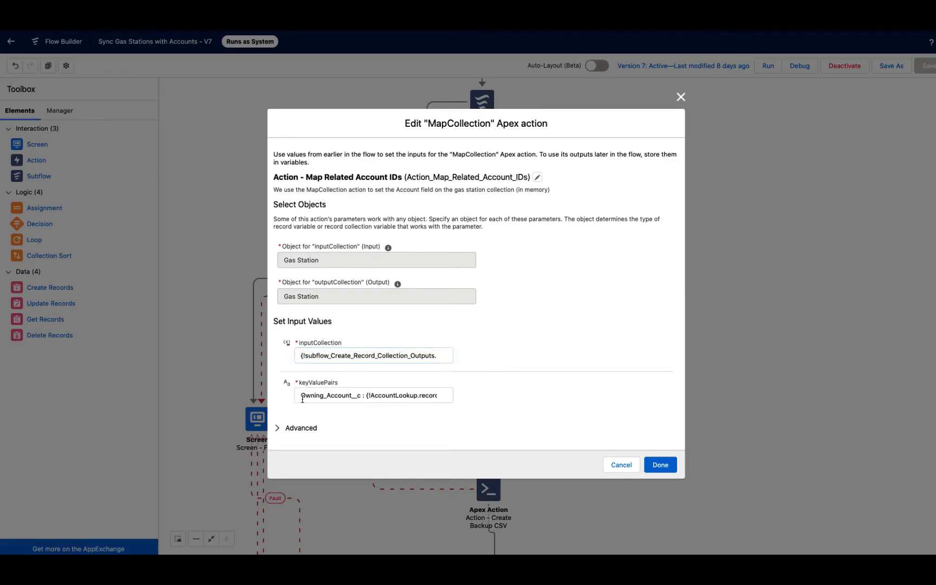
left_click_drag(303, 399, 445, 399)
left_click(379, 398)
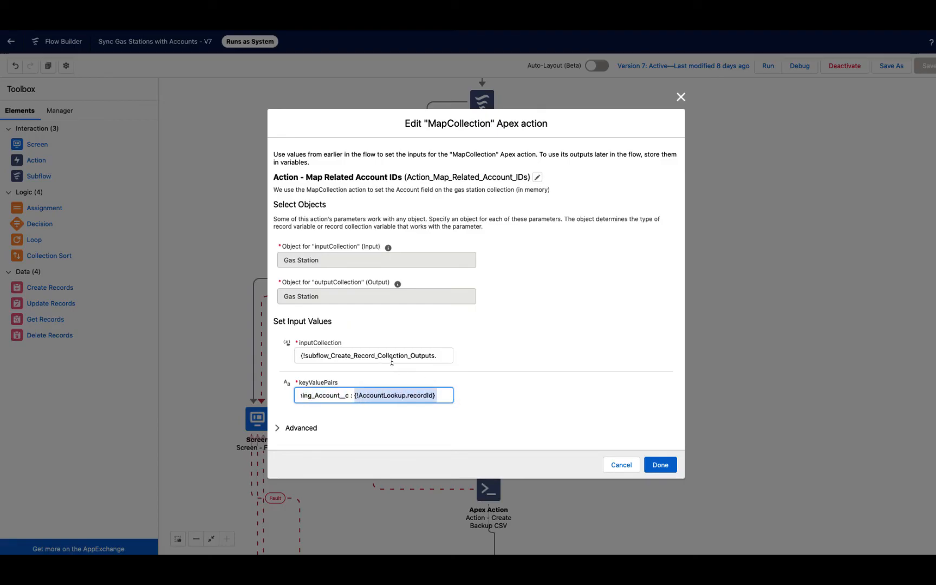
left_click(621, 465)
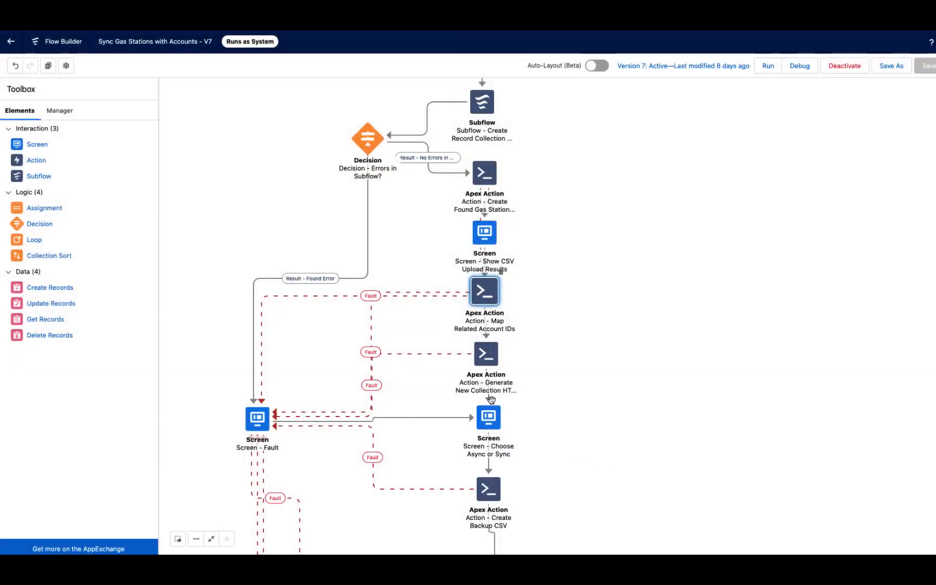
Step: Examine the Owning_Account__c entry in the shown fields of the Generate New Collection HTML action, and cancel without changes
double_click(486, 354)
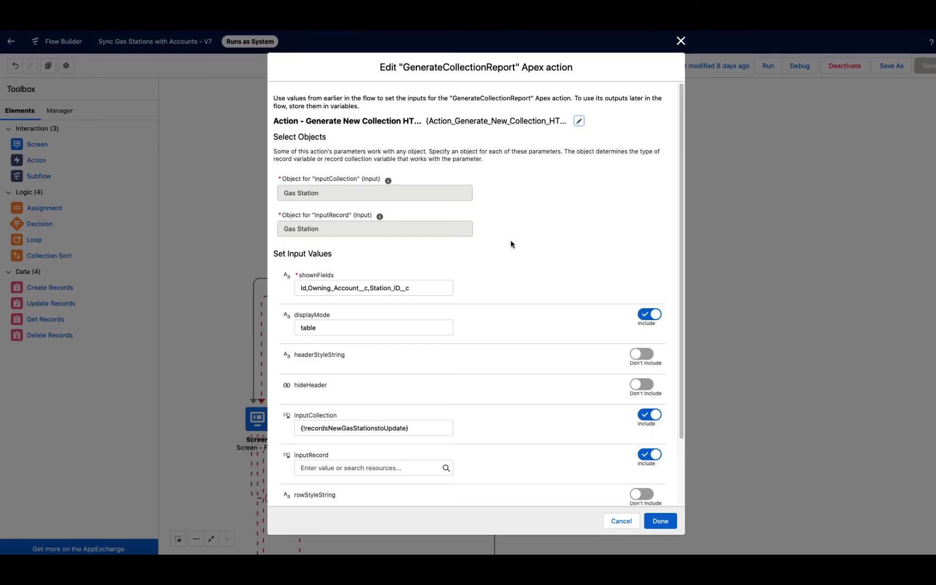
left_click_drag(420, 287, 330, 288)
double_click(330, 288)
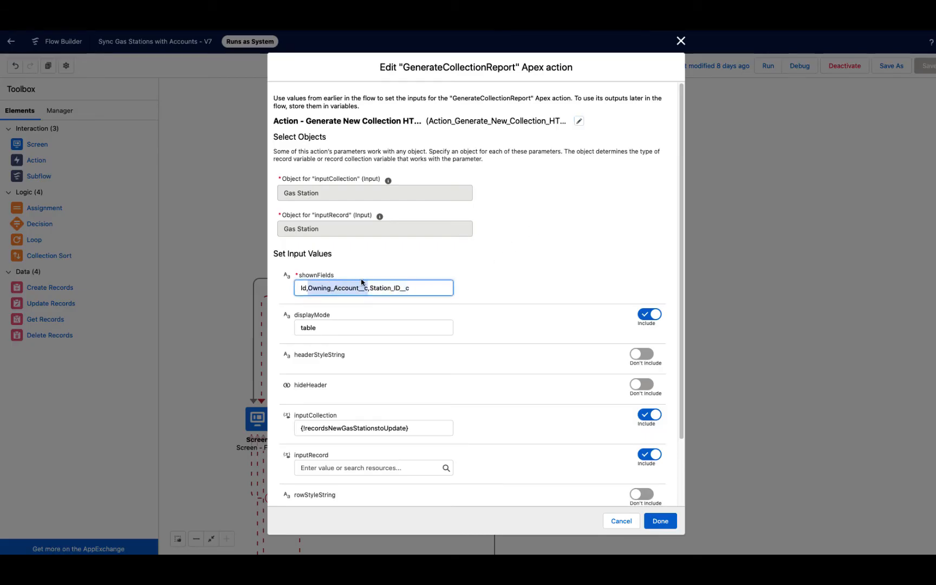
left_click(627, 521)
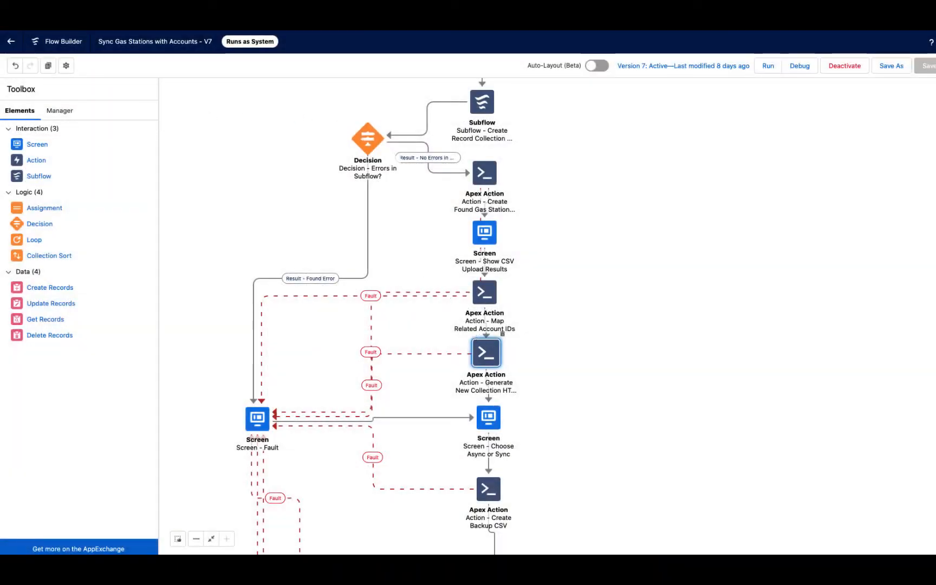
Step: Examine the sync-or-async radio buttons and the report display text on the Choose Async or Sync screen, and cancel without changes
left_click_drag(581, 343, 577, 280)
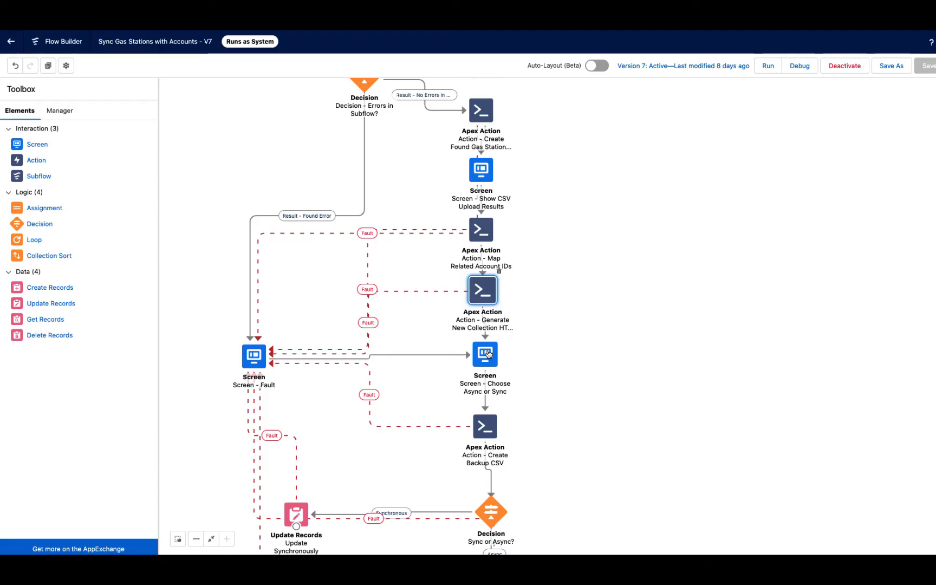
double_click(488, 354)
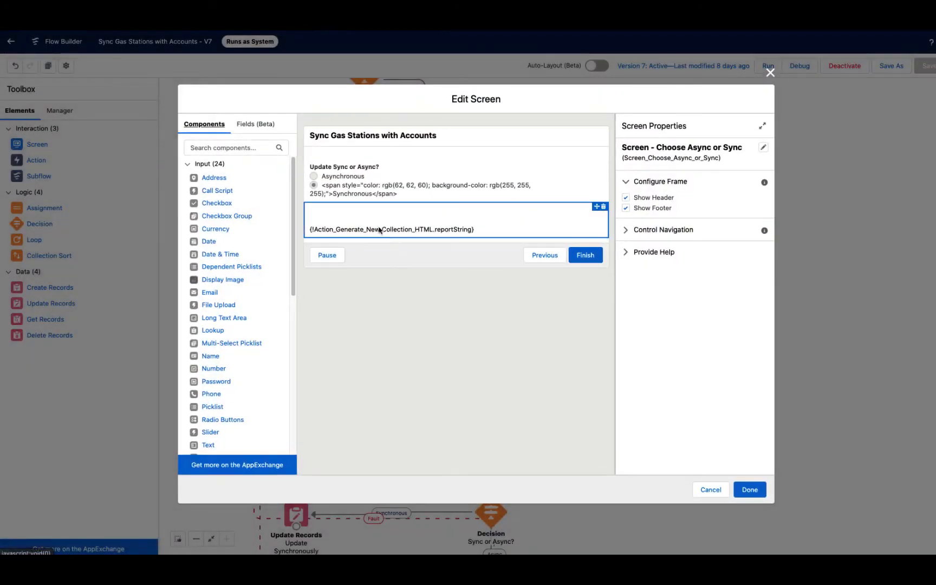
left_click(379, 191)
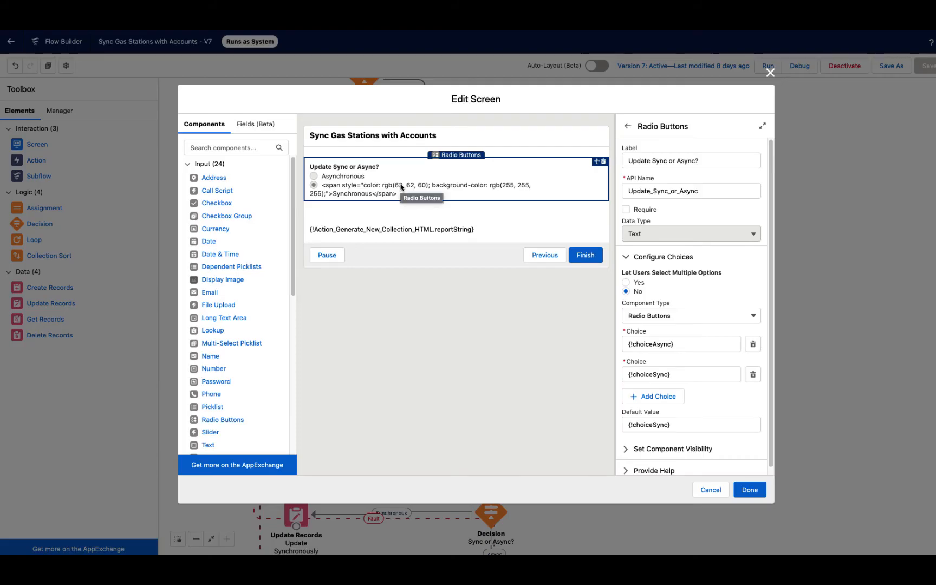
left_click(414, 224)
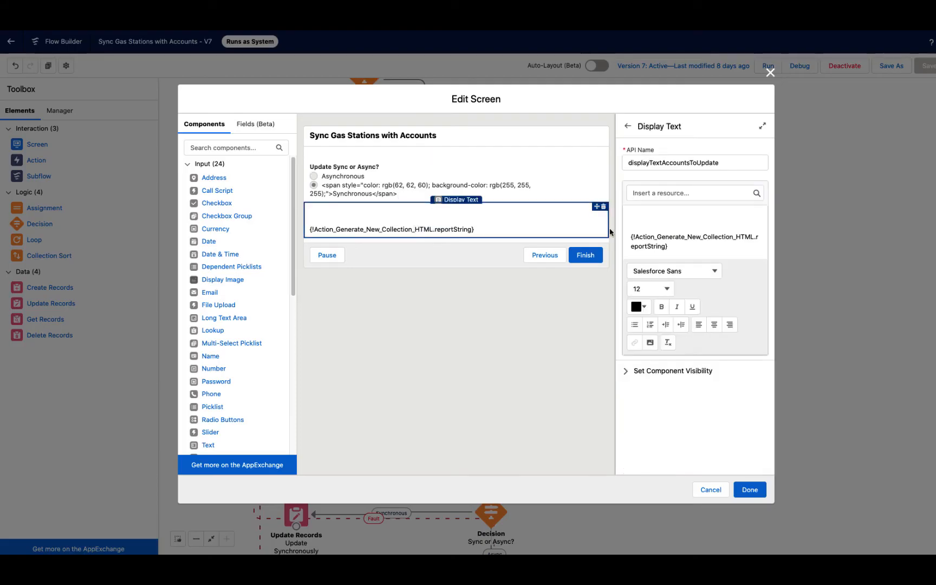
left_click(677, 244)
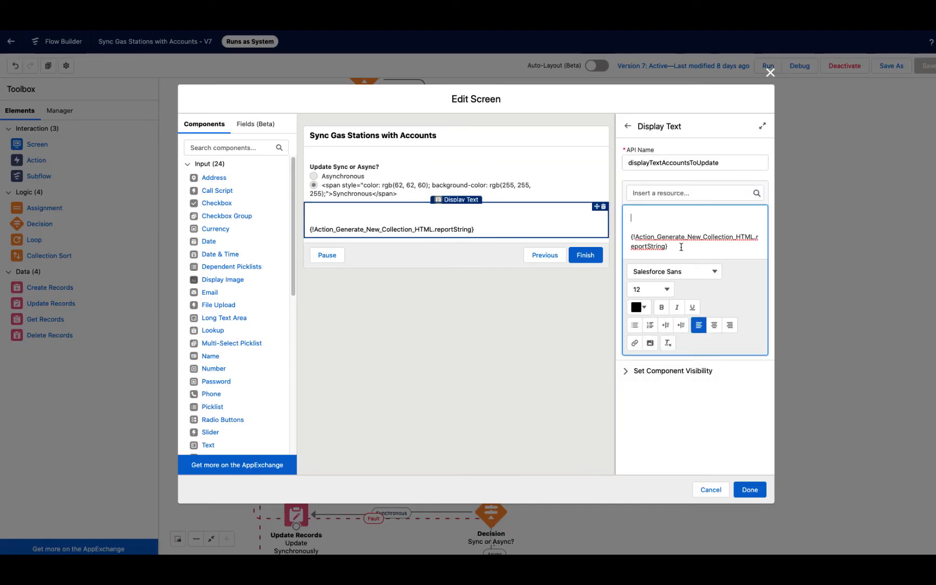
left_click_drag(680, 246, 604, 225)
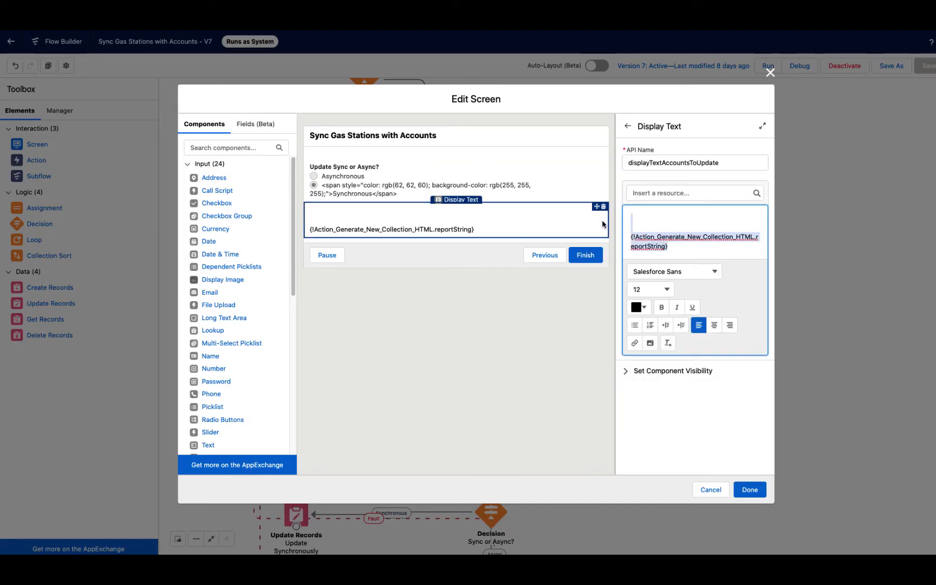
left_click(584, 351)
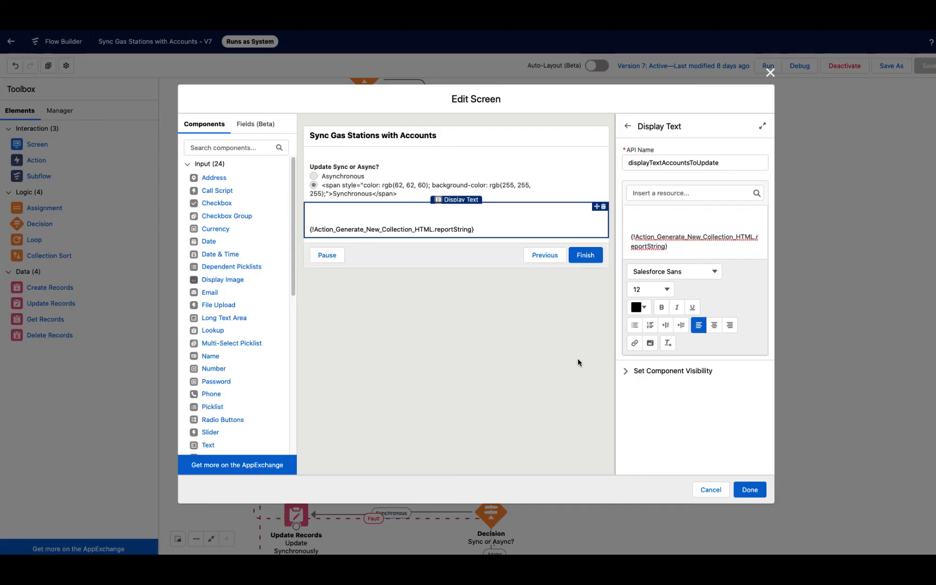
left_click(711, 490)
Step: Examine the Create Backup CSV action's description and its document title, asynchronous execution and input collection values
scroll(610, 341, "down", 4)
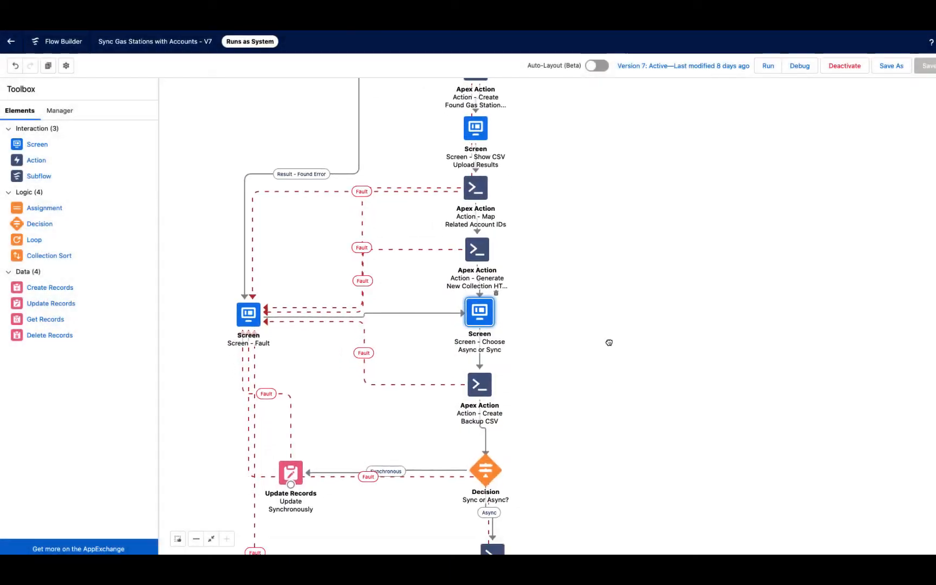
double_click(475, 303)
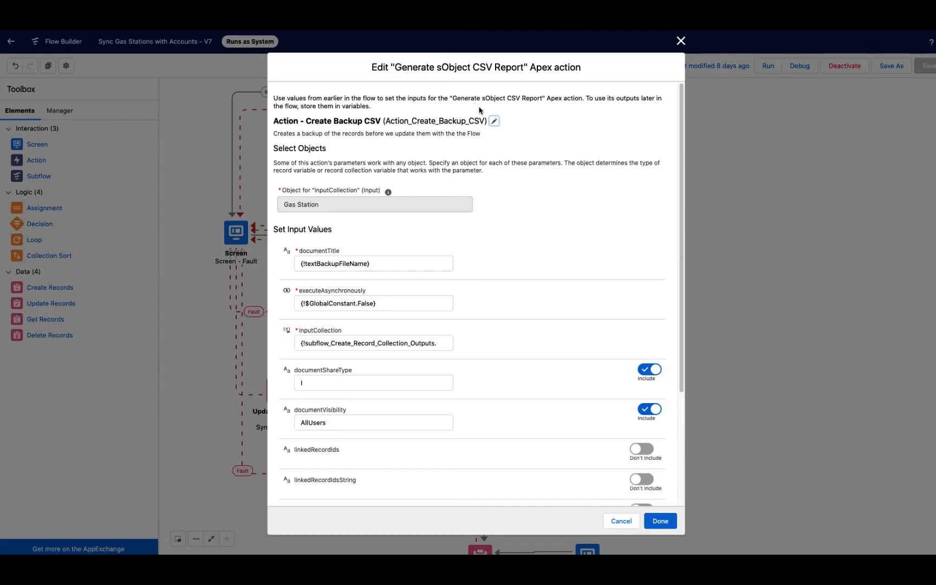
left_click(494, 122)
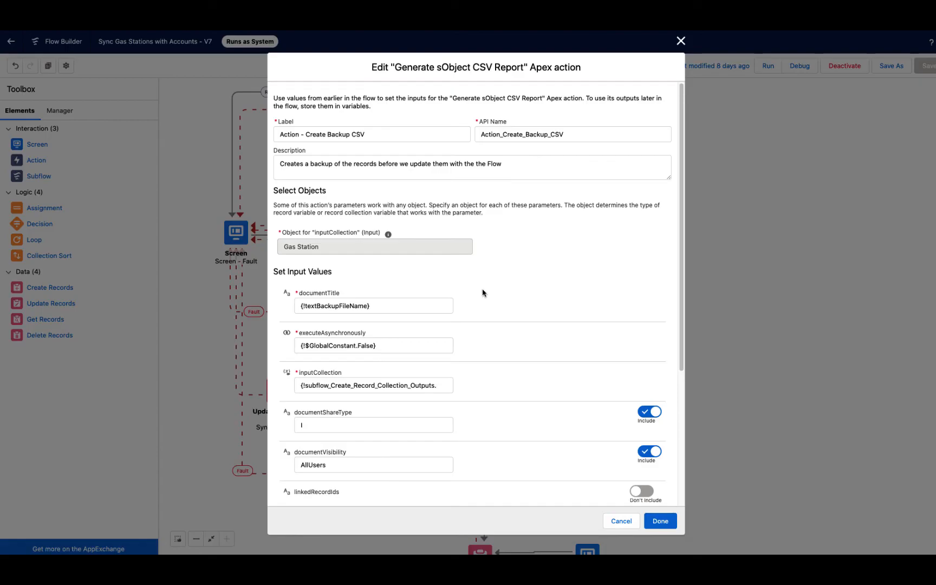
scroll(483, 293, "down", 4)
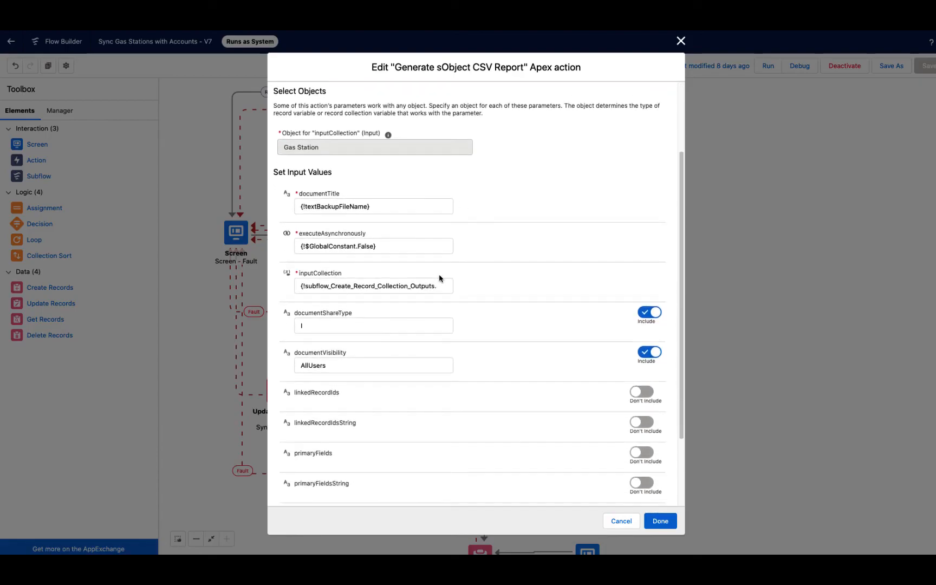
scroll(441, 279, "up", 1)
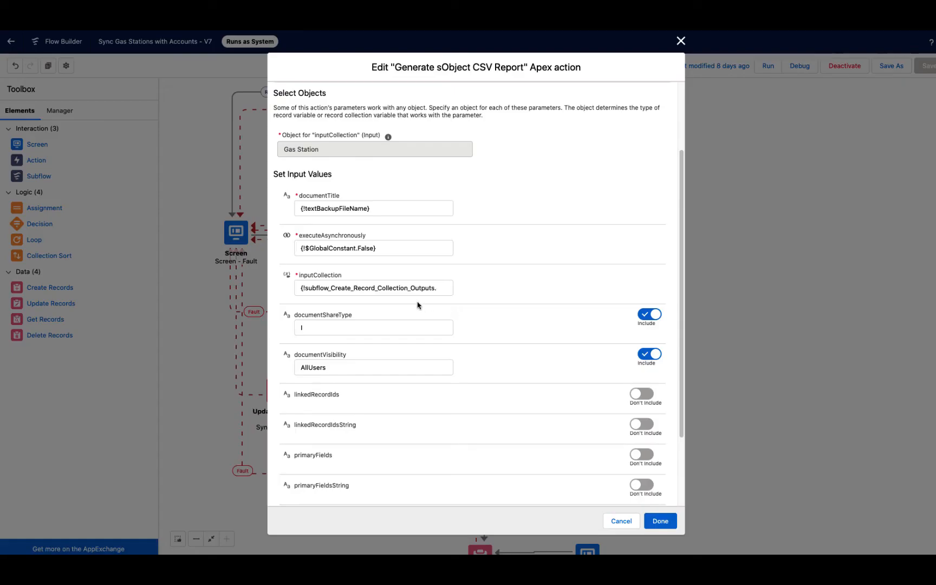
left_click_drag(415, 207, 282, 212)
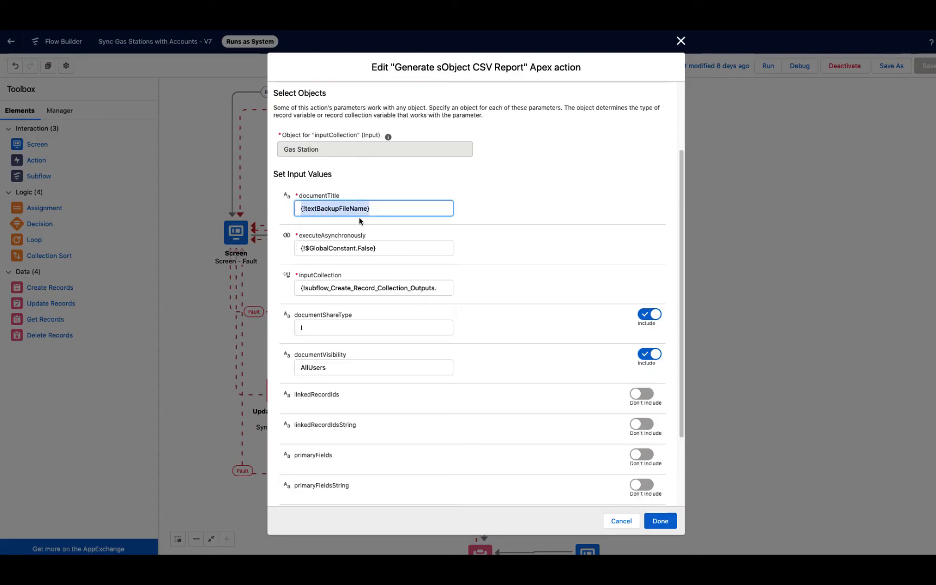
left_click_drag(398, 248, 268, 249)
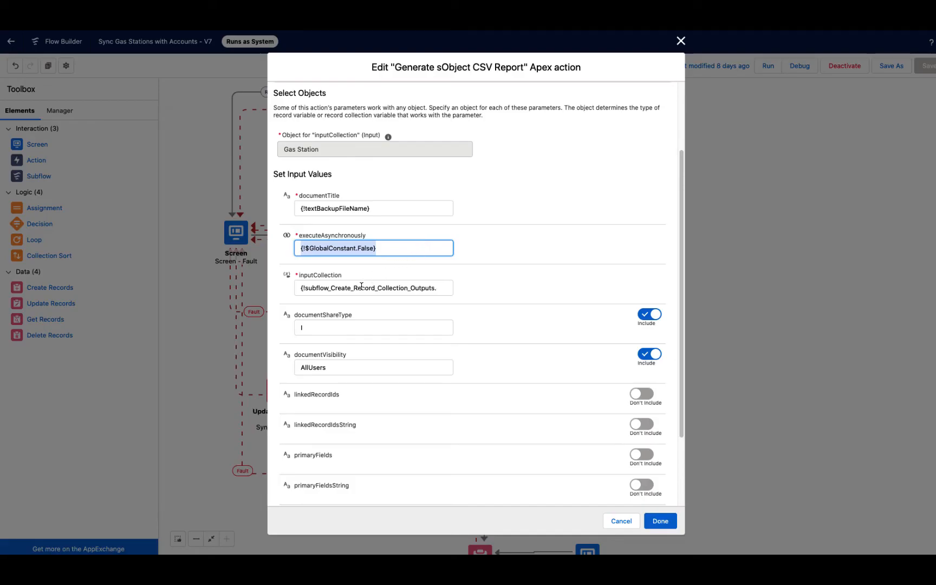
left_click_drag(345, 293, 501, 297)
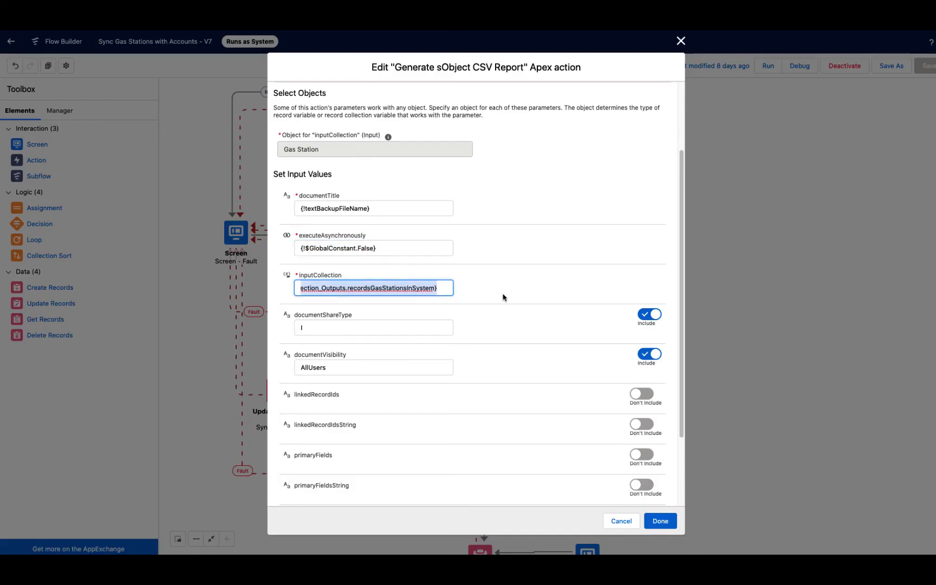
left_click(422, 288)
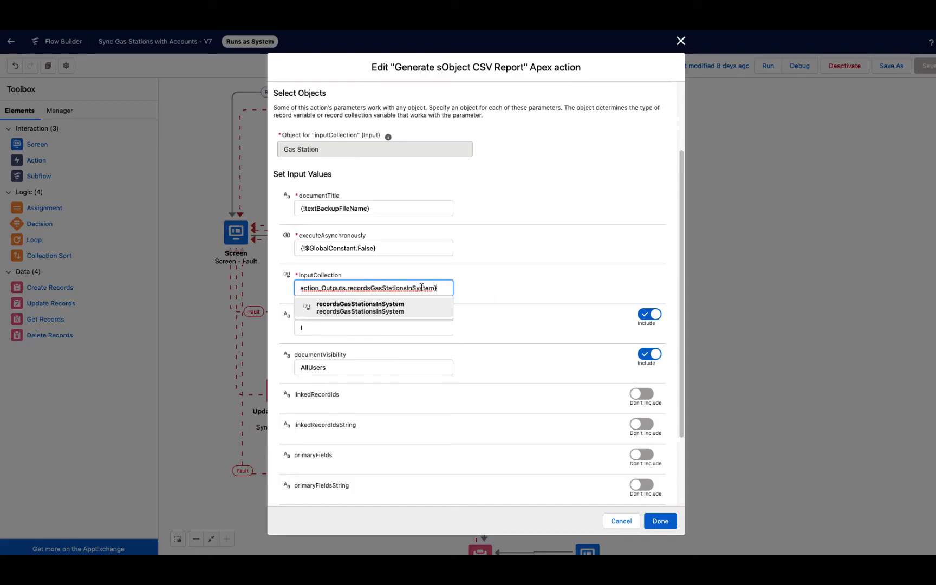
left_click(480, 289)
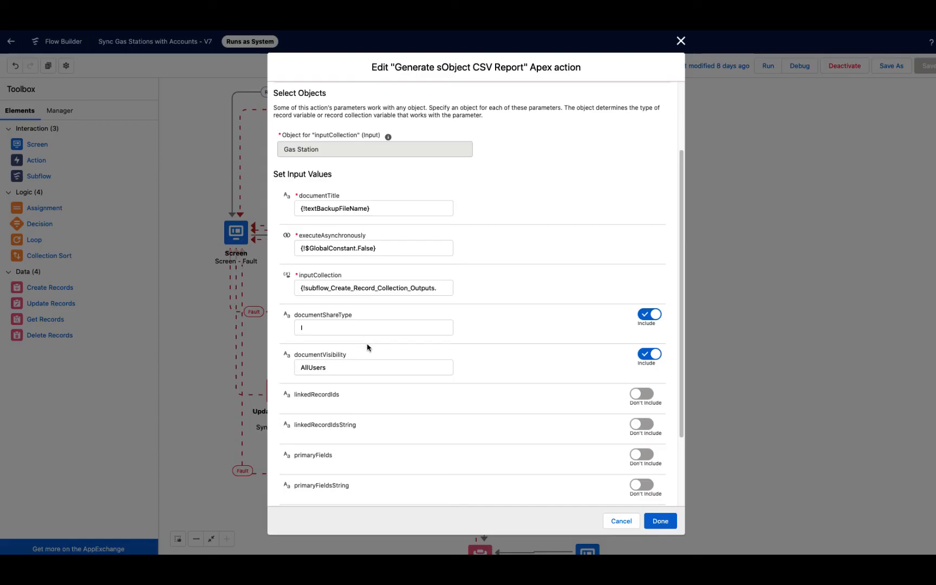
Step: Review the Create Backup CSV action's sharing, visibility and optional field inputs and its advanced transaction settings, and cancel without changes
scroll(368, 346, "down", 1)
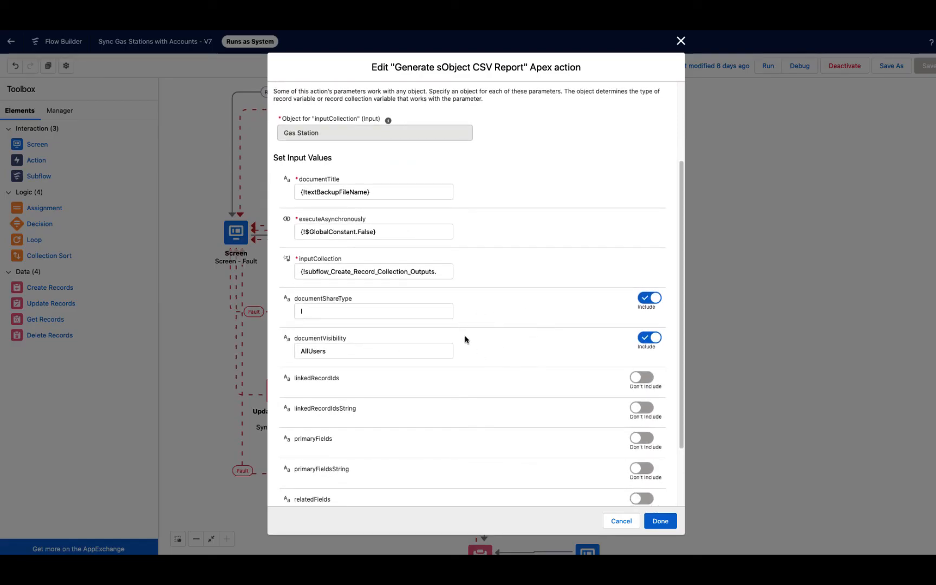
scroll(379, 376, "down", 3)
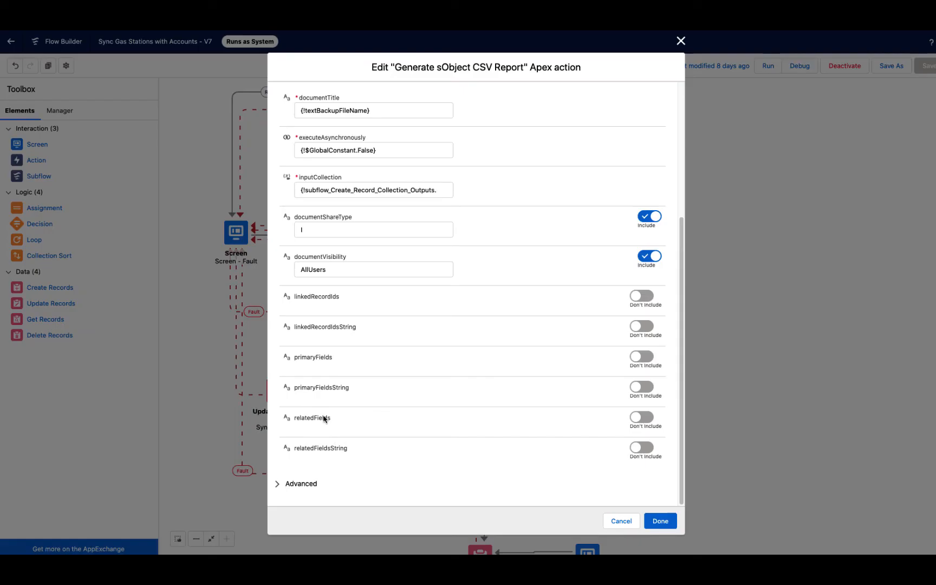
scroll(324, 418, "up", 3)
scroll(324, 418, "down", 2)
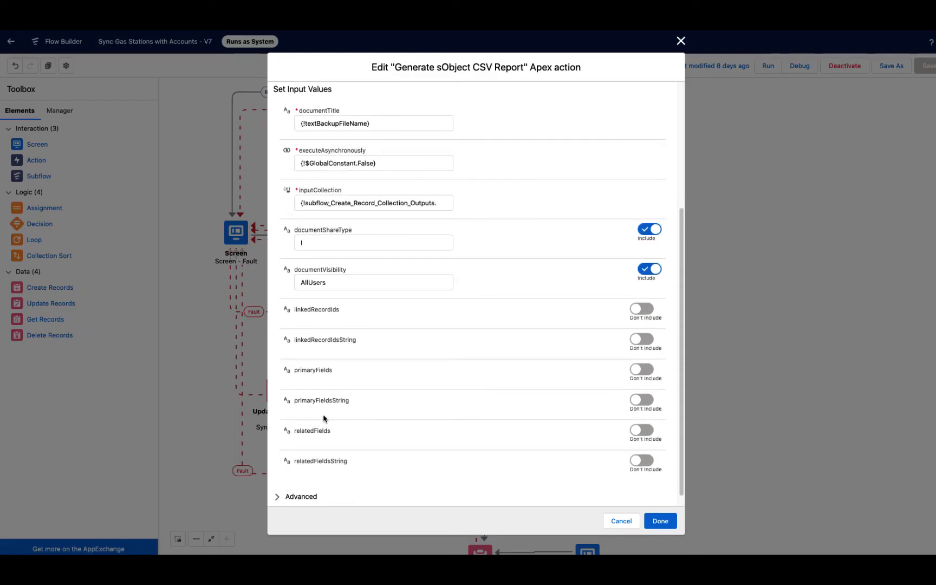
scroll(324, 418, "down", 1)
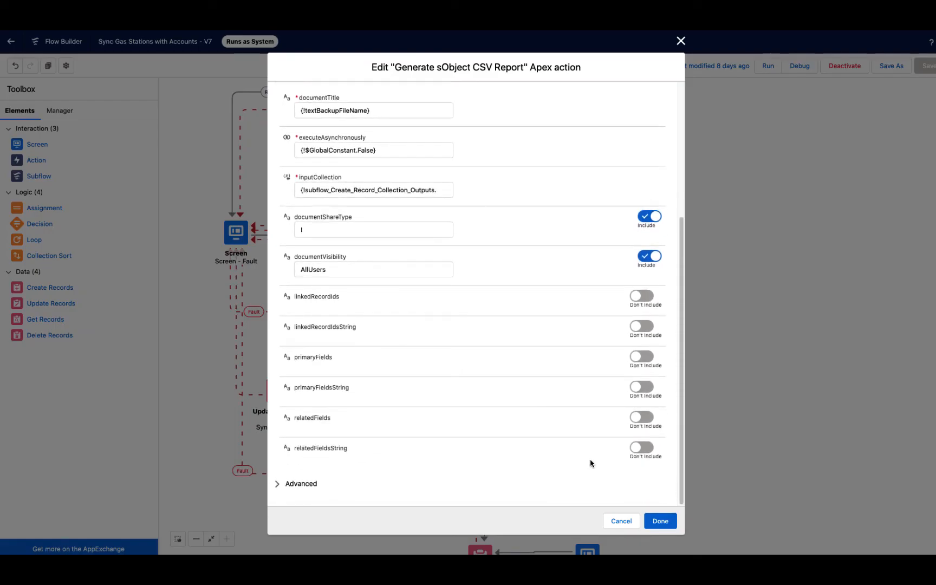
left_click(326, 485)
scroll(376, 458, "down", 3)
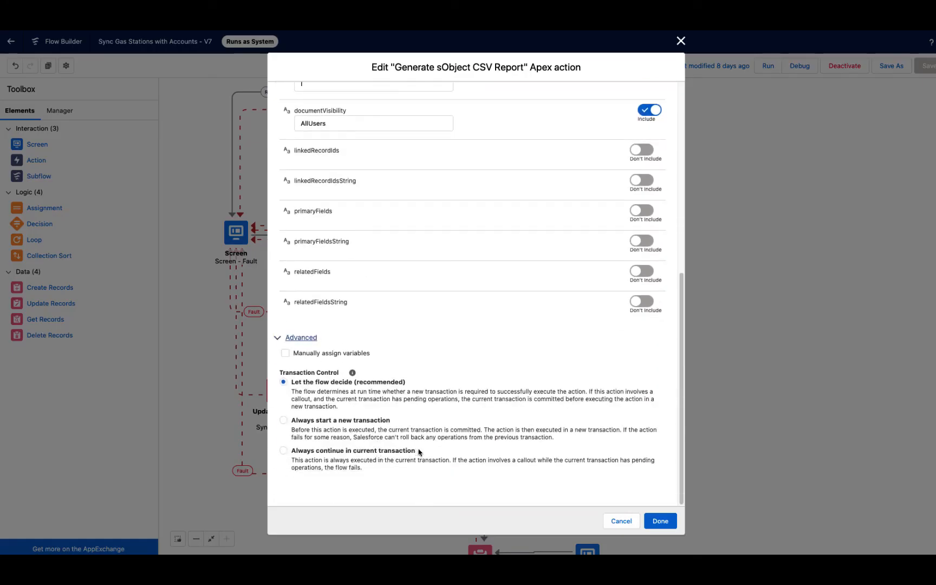
left_click(621, 521)
Step: Examine the Sync or Async? decision's outcomes and the Update Synchronously element's record collection, cancelling both without changes
scroll(558, 383, "left", 2)
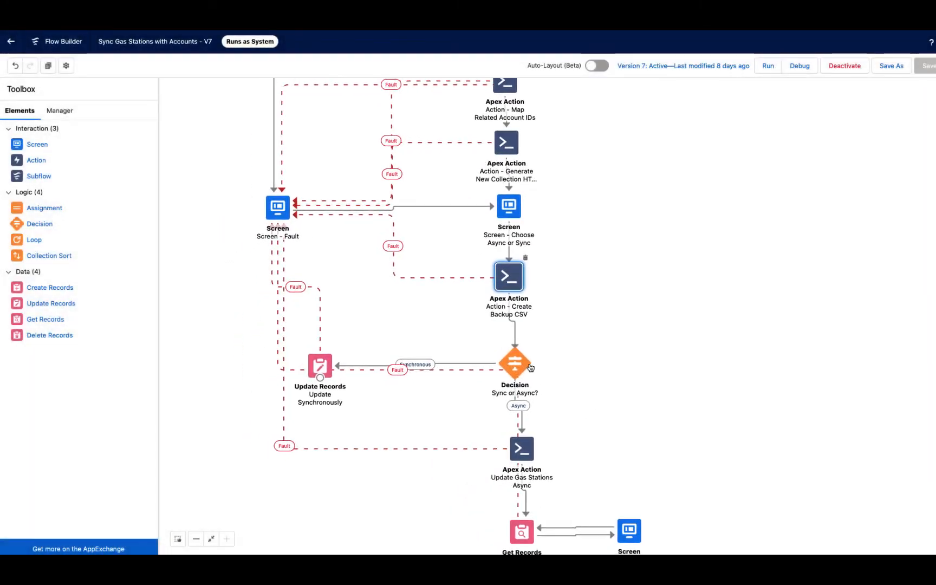
double_click(520, 367)
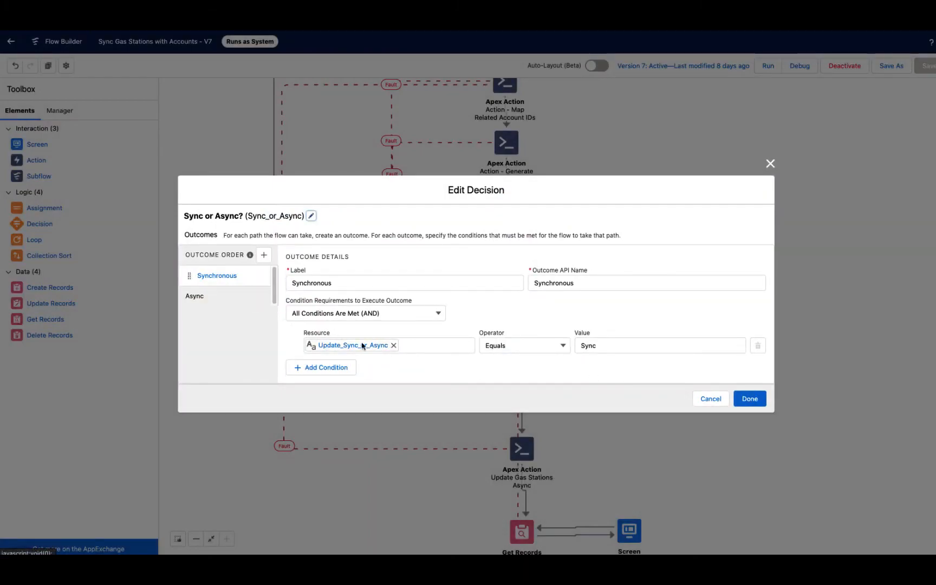
left_click(216, 299)
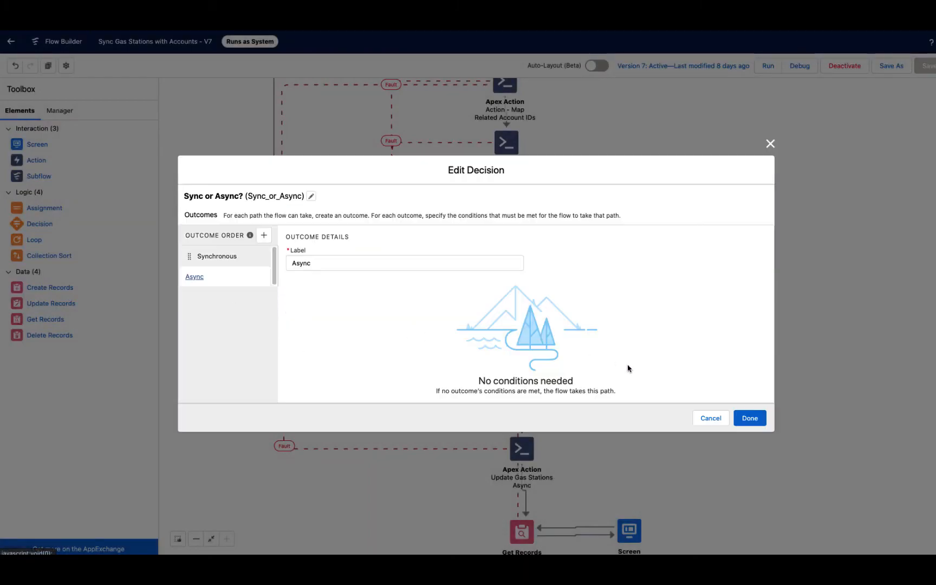
left_click(709, 418)
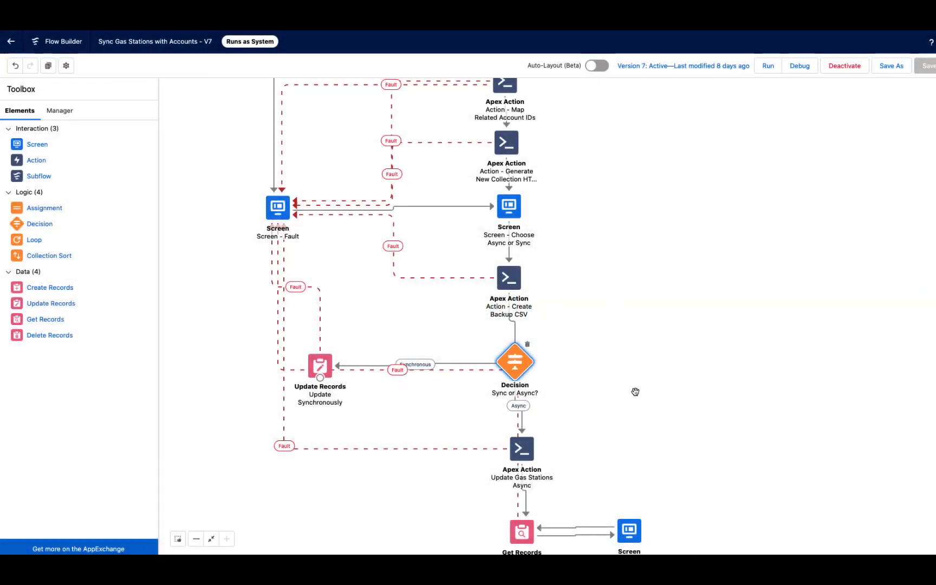
double_click(315, 362)
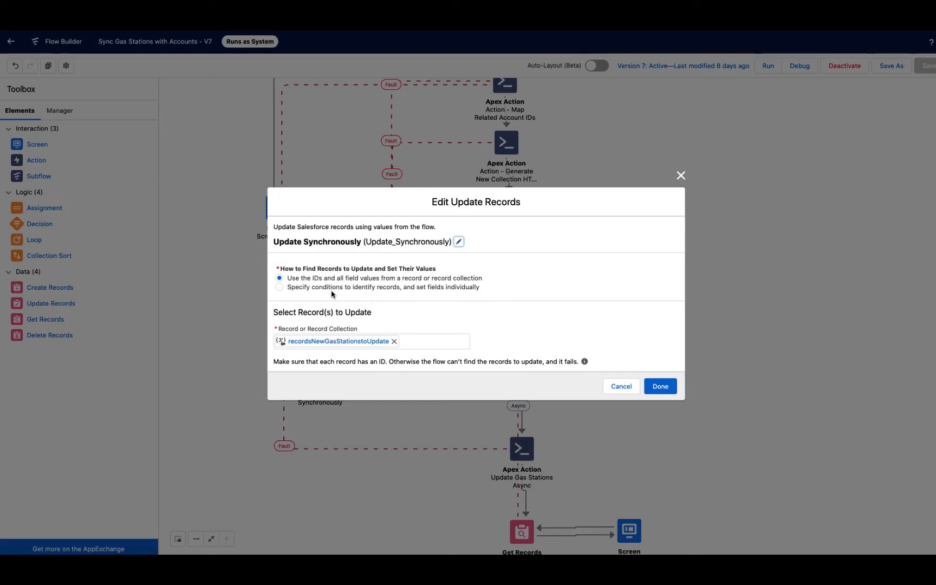
left_click(621, 386)
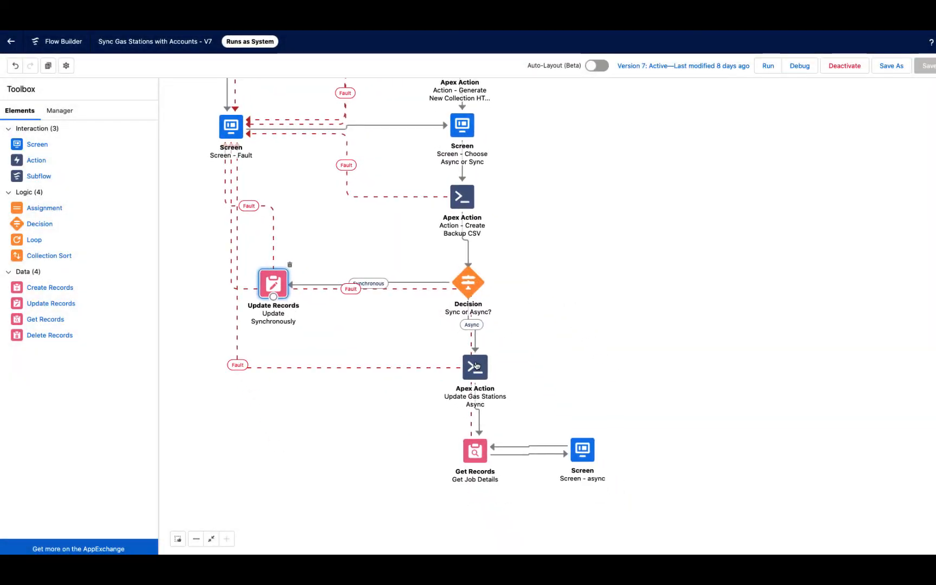
Step: Examine the Update Gas Stations Async action's operation type, records for input and batch size
left_click(475, 366)
double_click(475, 365)
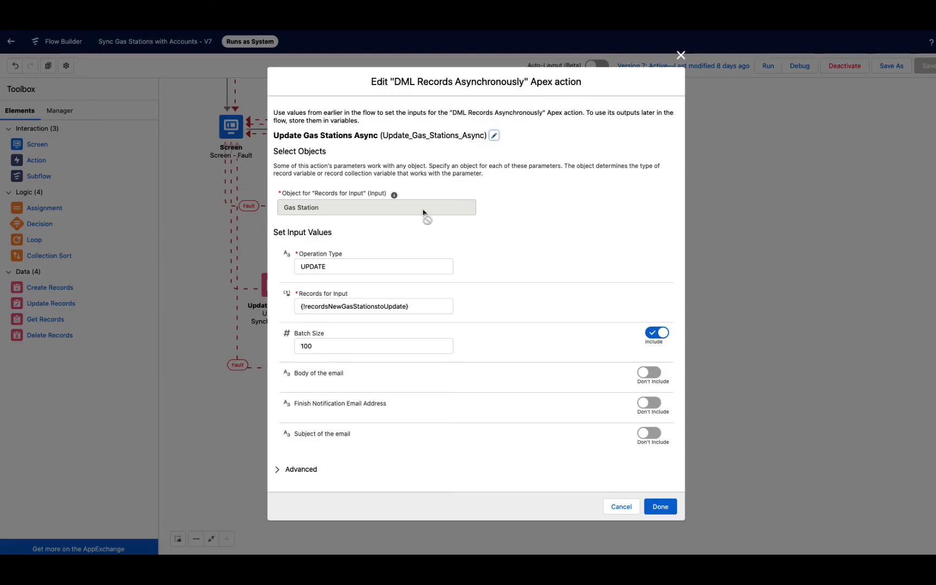
left_click(380, 266)
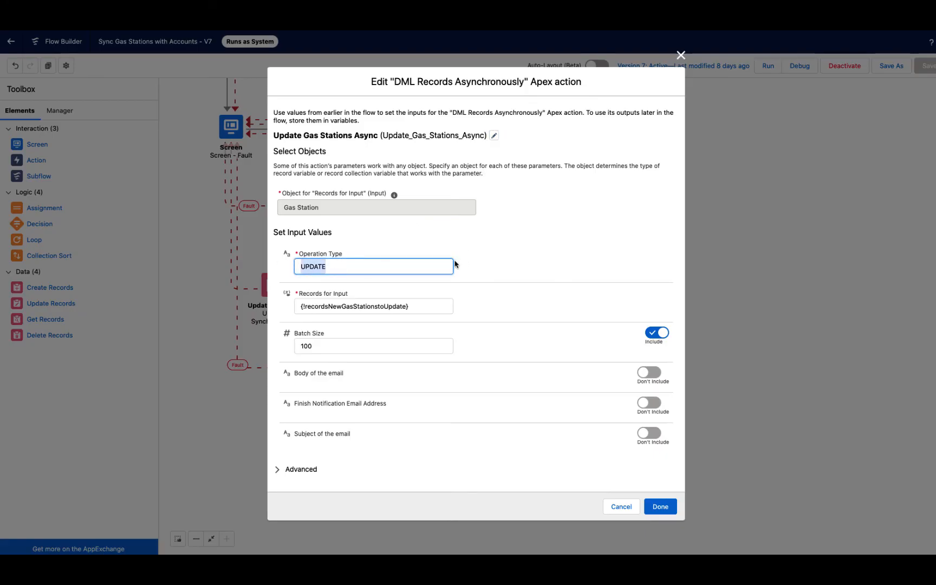
key("Tab")
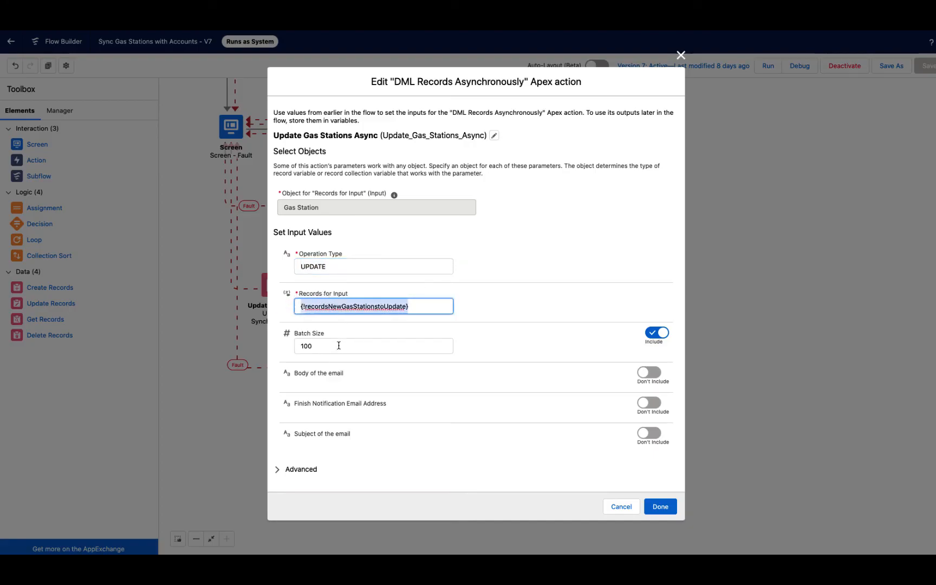
key("Tab")
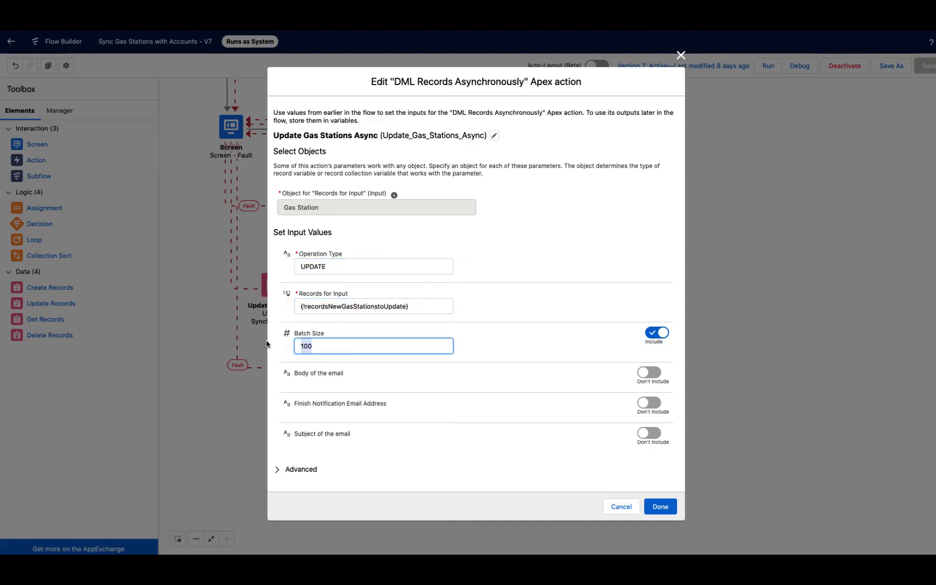
left_click(501, 390)
double_click(301, 344)
Step: Turn on manual variable assignment for the Update Gas Stations Async action to review its output values, and cancel without changes
left_click(314, 469)
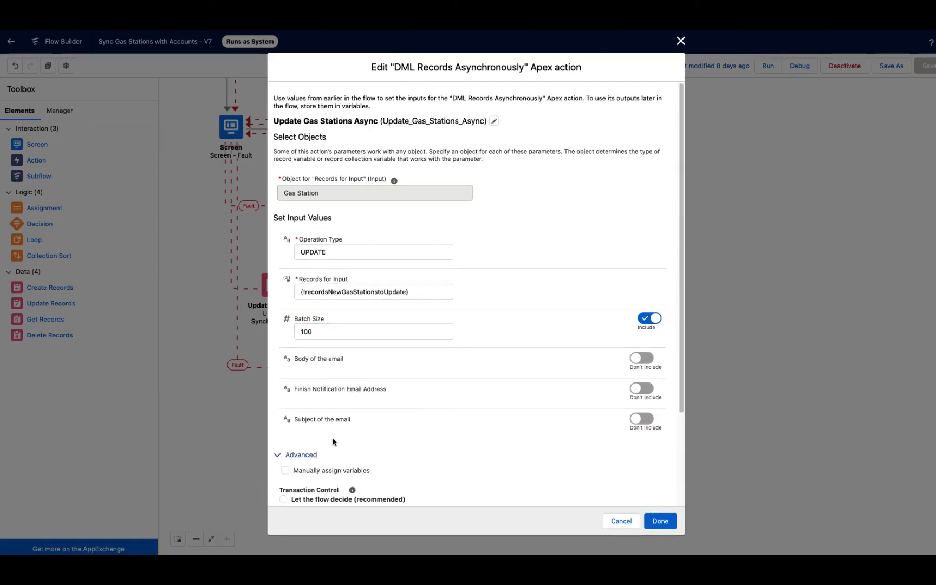
scroll(344, 432, "down", 3)
left_click(356, 355)
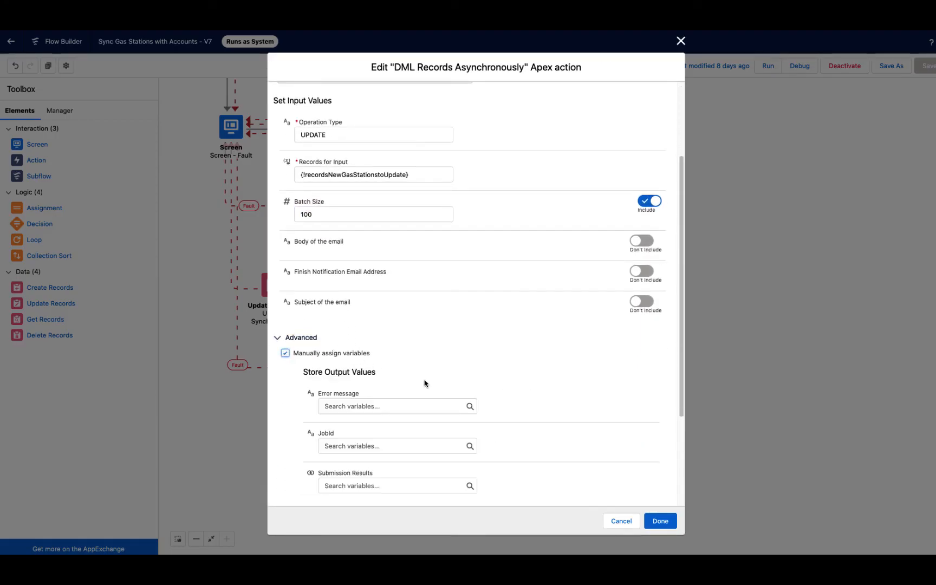
scroll(425, 384, "down", 3)
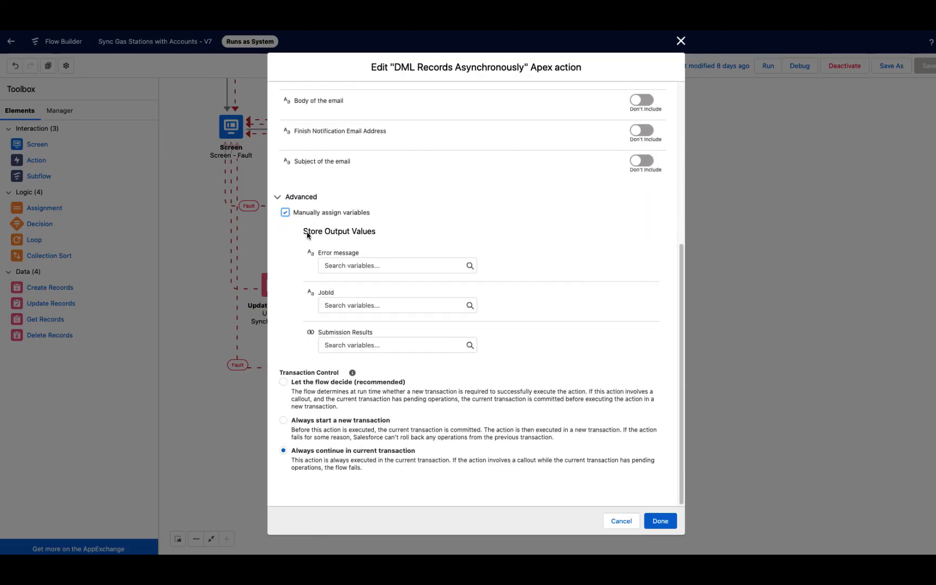
left_click(623, 522)
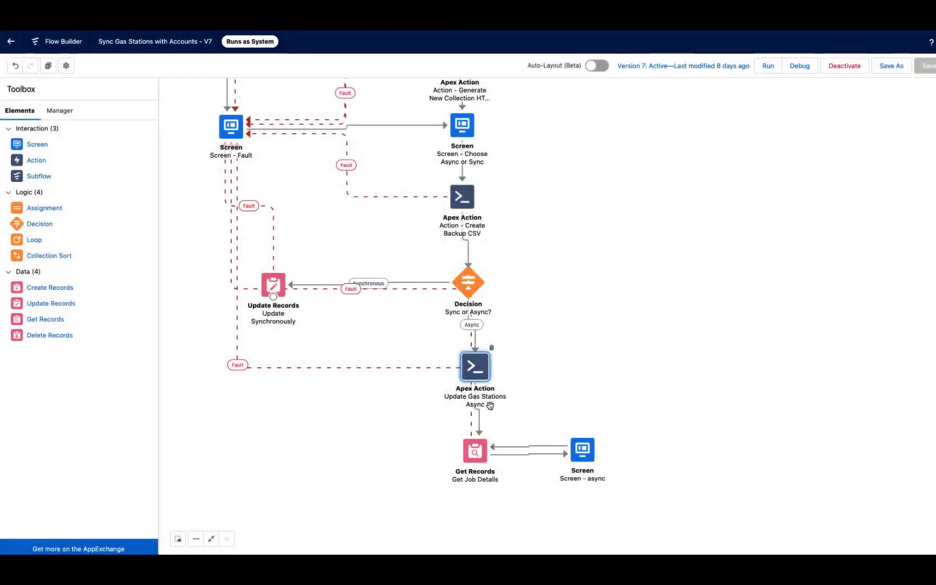
Step: Examine the Get Job Details element's Apex Job object and its filter matching Id to the async action's jobId
double_click(475, 451)
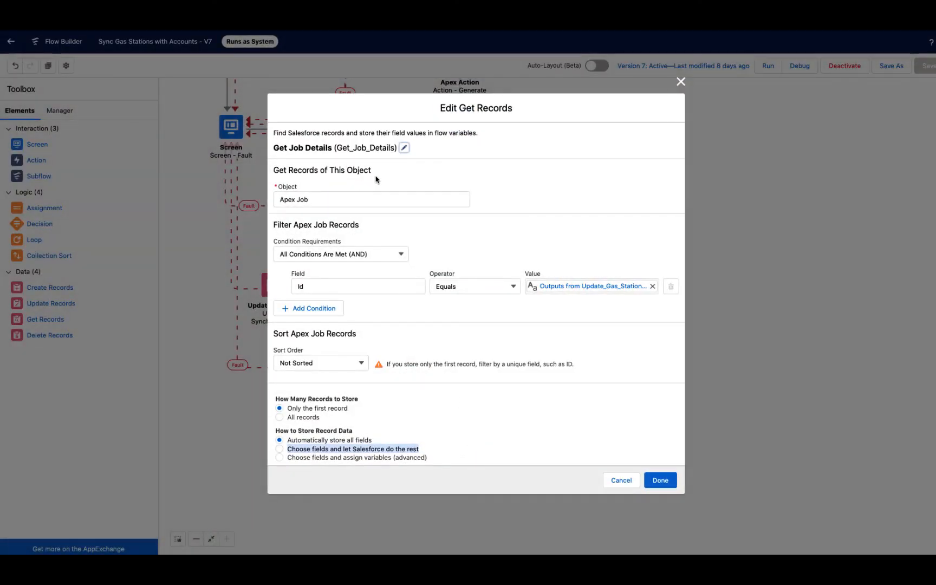
left_click(367, 196)
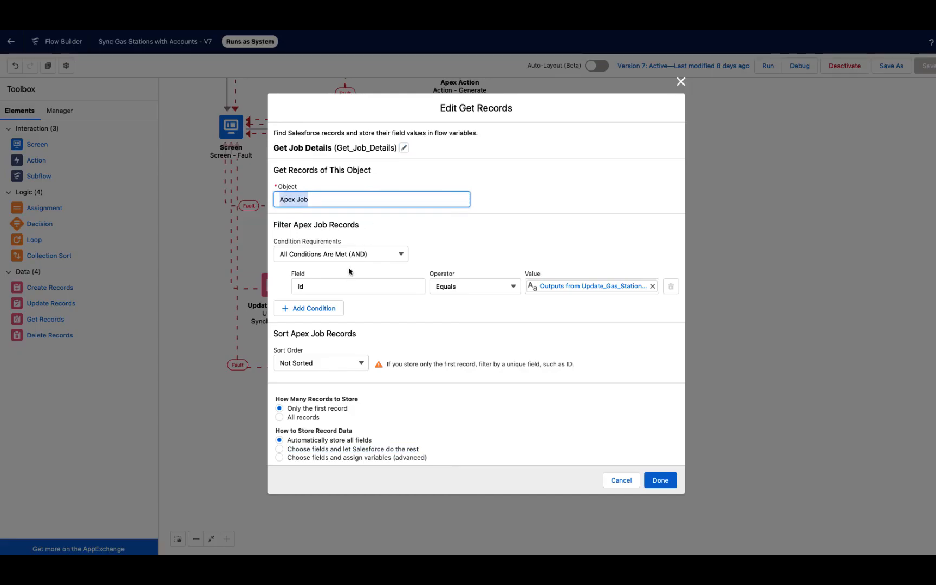
left_click(321, 285)
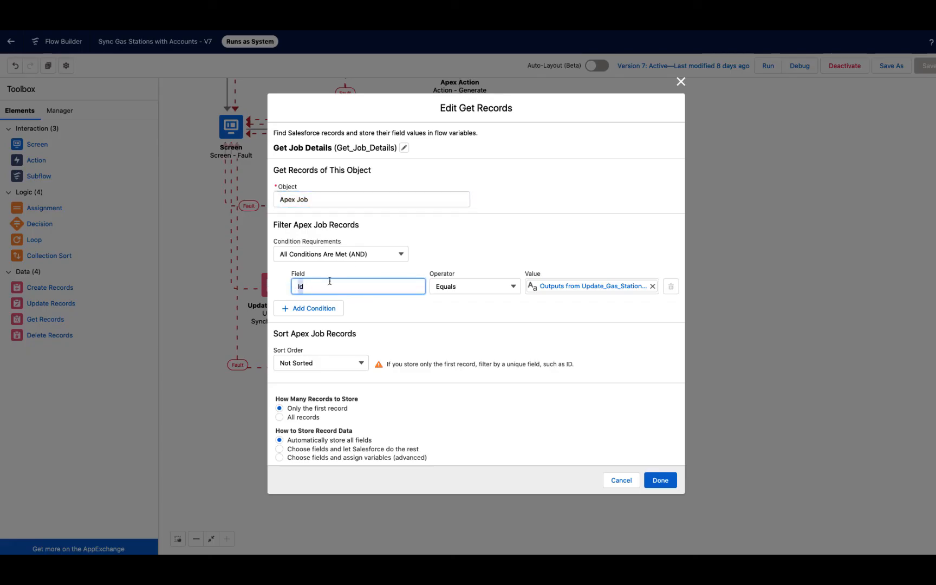
left_click(558, 289)
left_click_drag(559, 289, 597, 291)
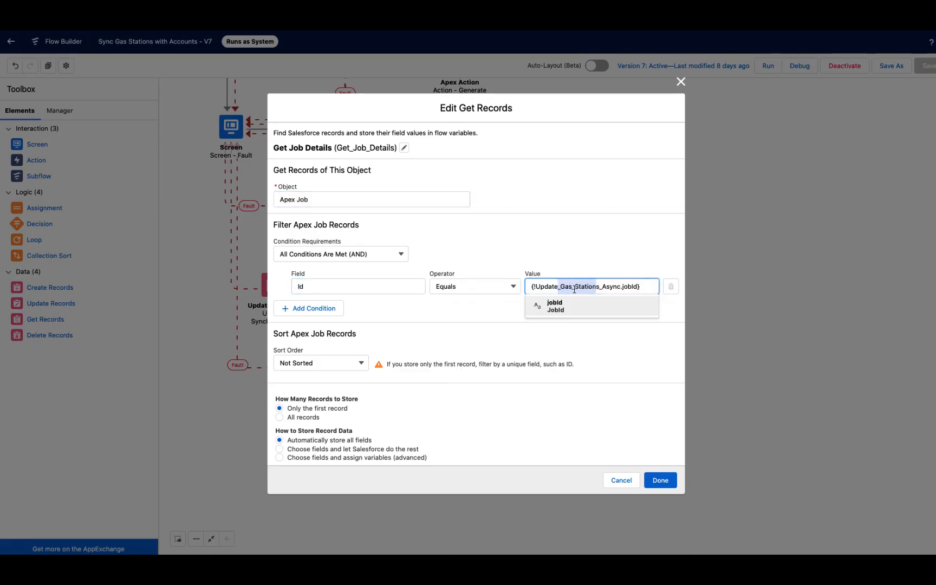
left_click(550, 250)
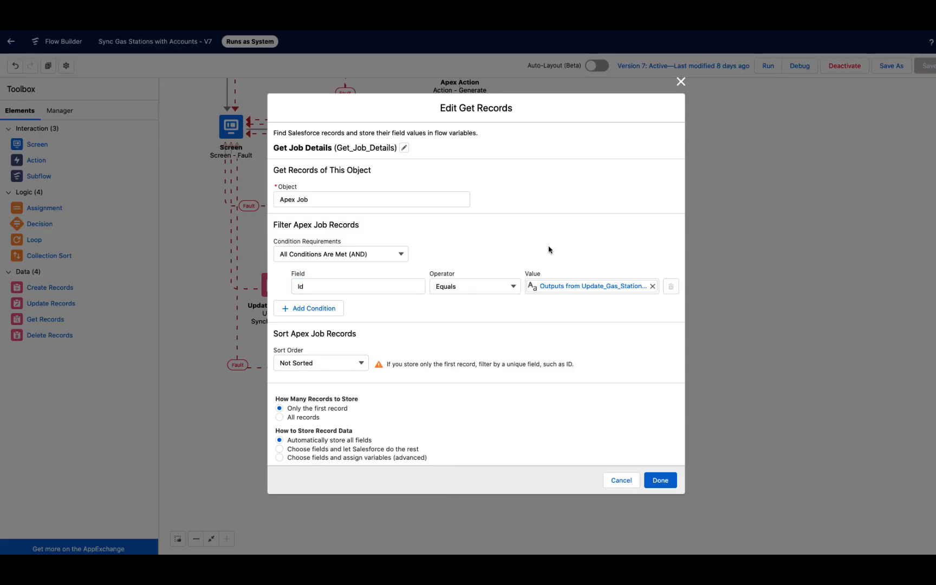
Step: Switch the Get Job Details filter field to Status, clear its value to review the picklist choices, and cancel without changes
left_click(353, 289)
key("BackSpace")
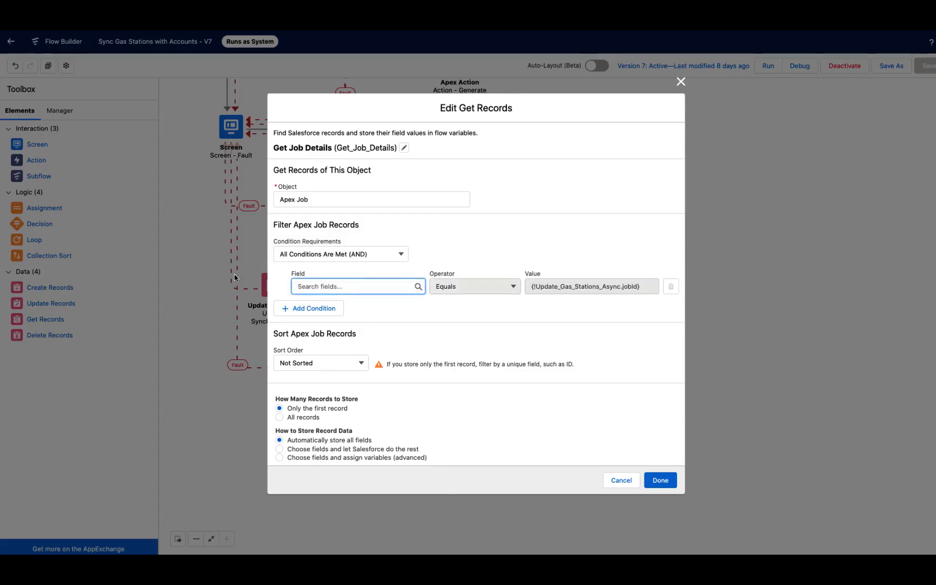
left_click(309, 285)
type("stat")
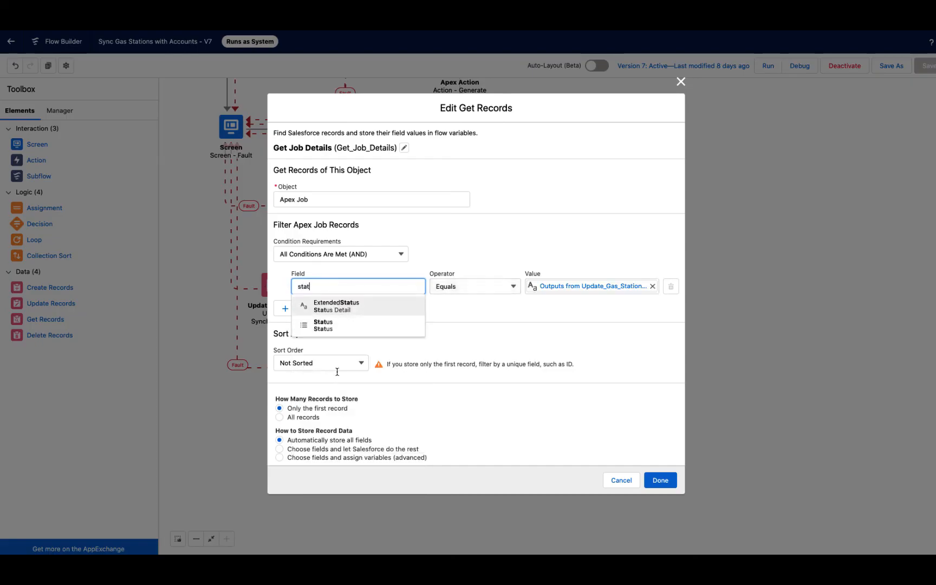
left_click(347, 326)
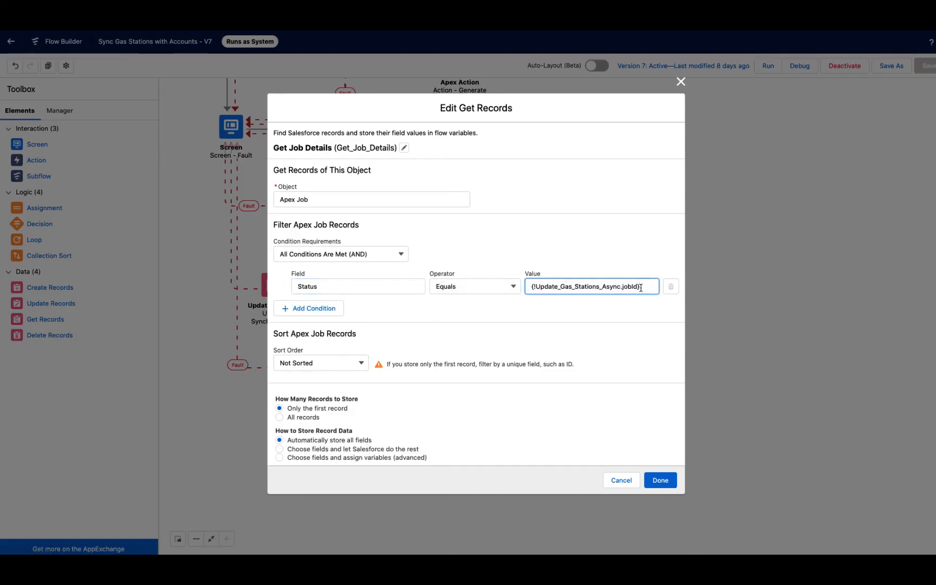
key("BackSpace")
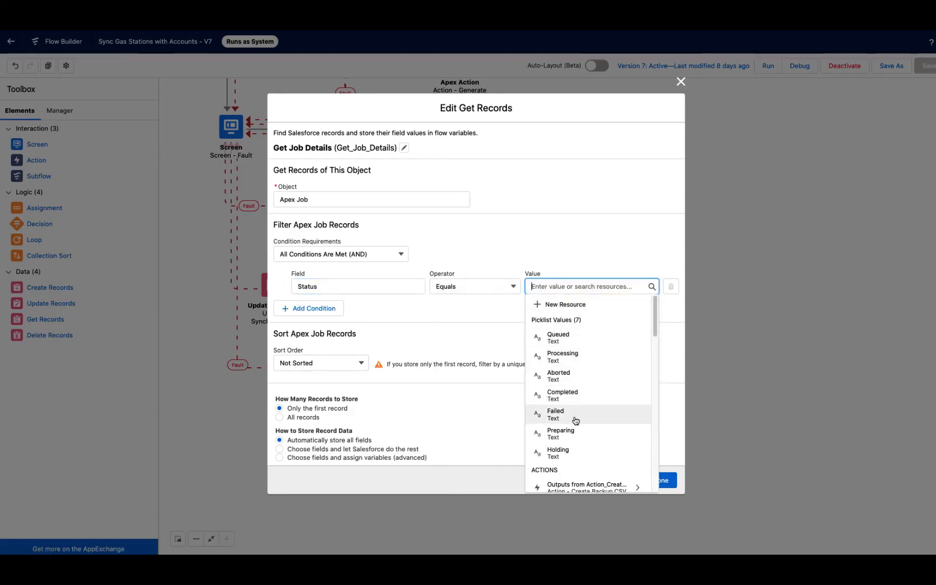
left_click(475, 386)
left_click(612, 478)
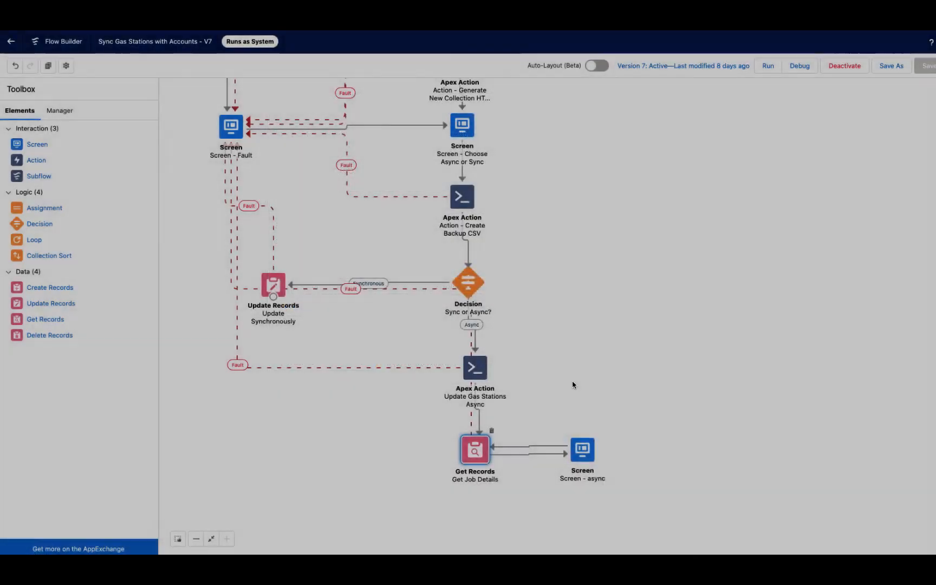
Step: Try a new Decision above the async screen with the outcome condition Get_Job_Details Status Does Not Equal Completed, and cancel it
left_click_drag(582, 449, 599, 448)
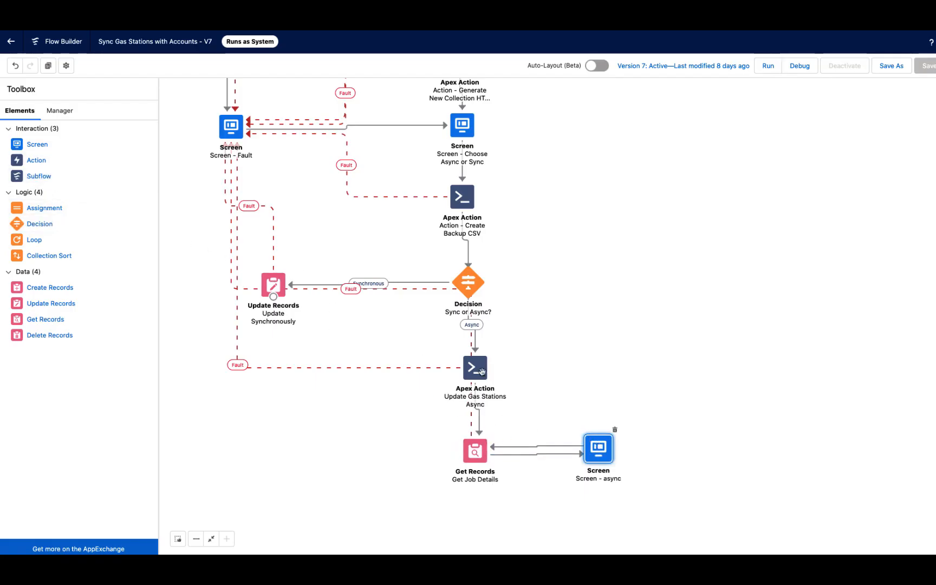
left_click_drag(57, 222, 596, 401)
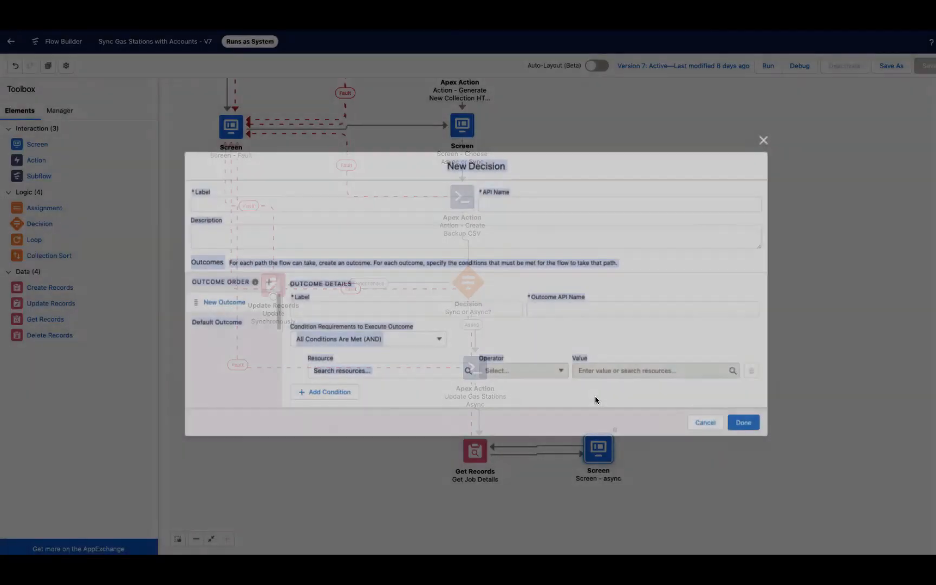
left_click(379, 372)
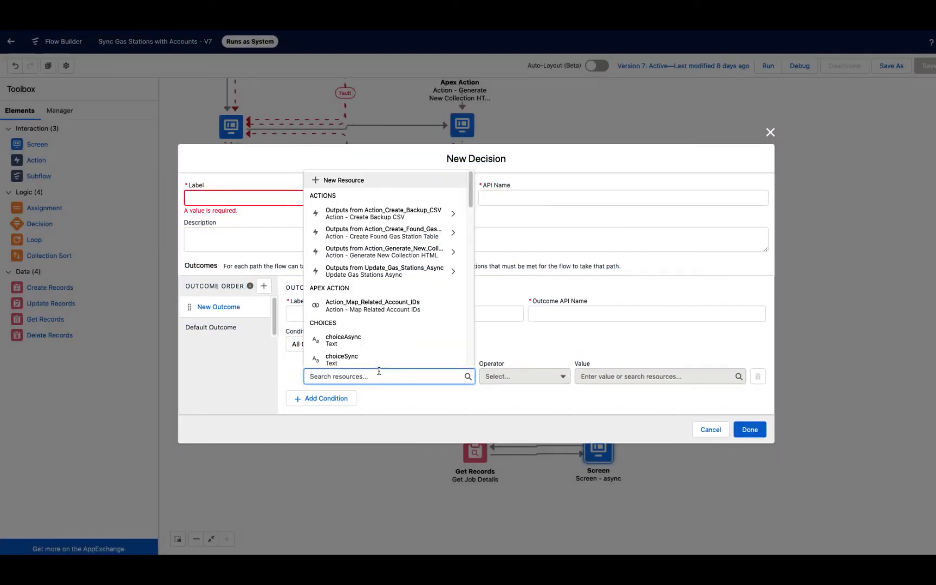
type("job")
left_click(379, 320)
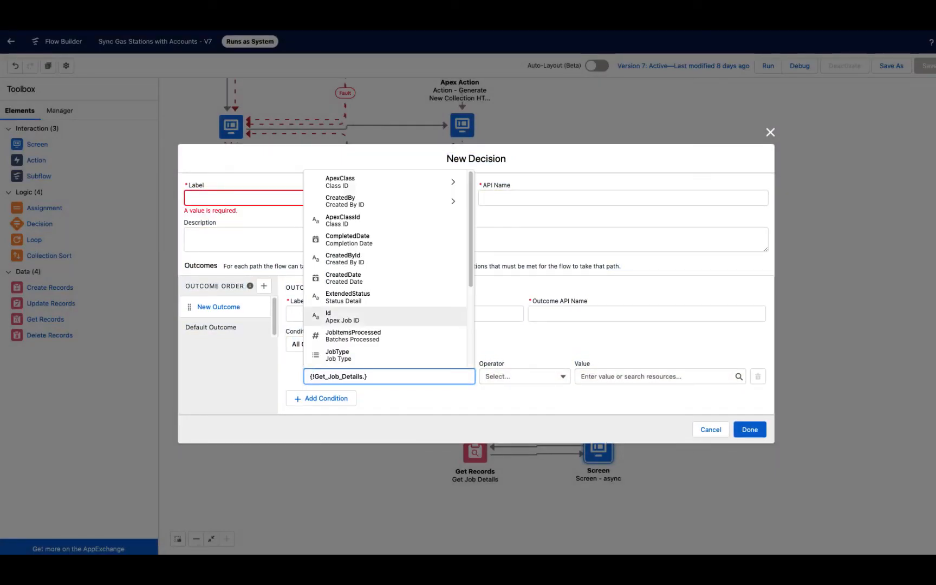
type("Status")
left_click(387, 357)
left_click(661, 376)
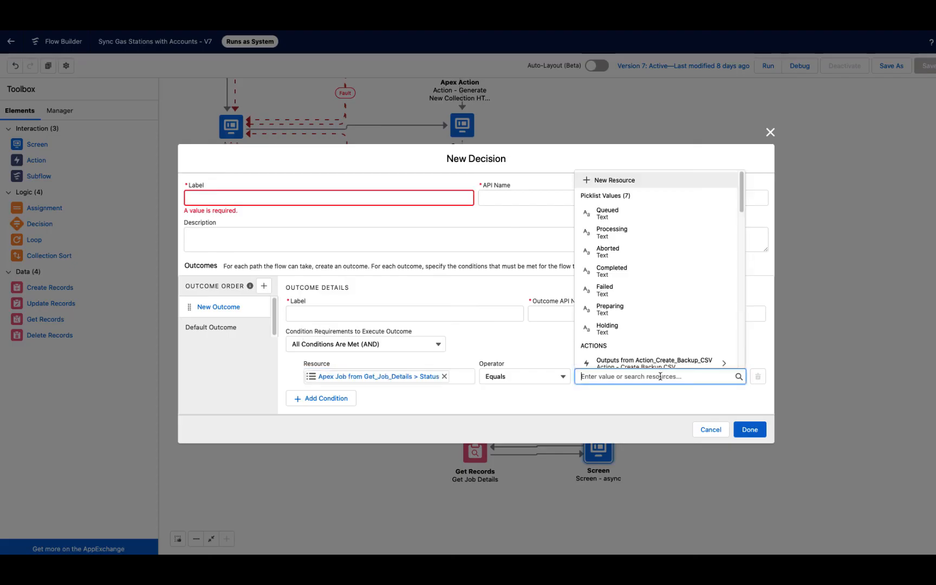
left_click(625, 272)
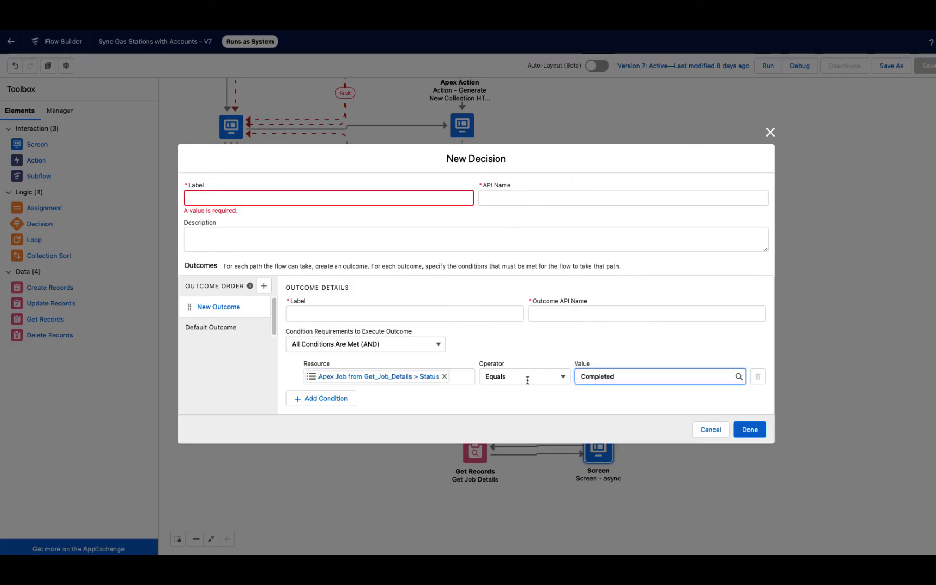
left_click(527, 380)
left_click(531, 412)
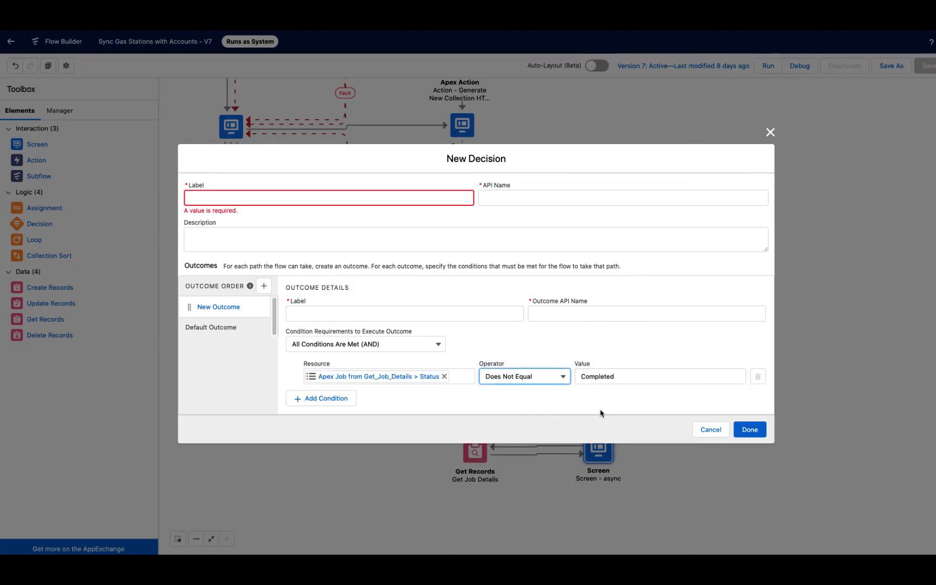
left_click(710, 429)
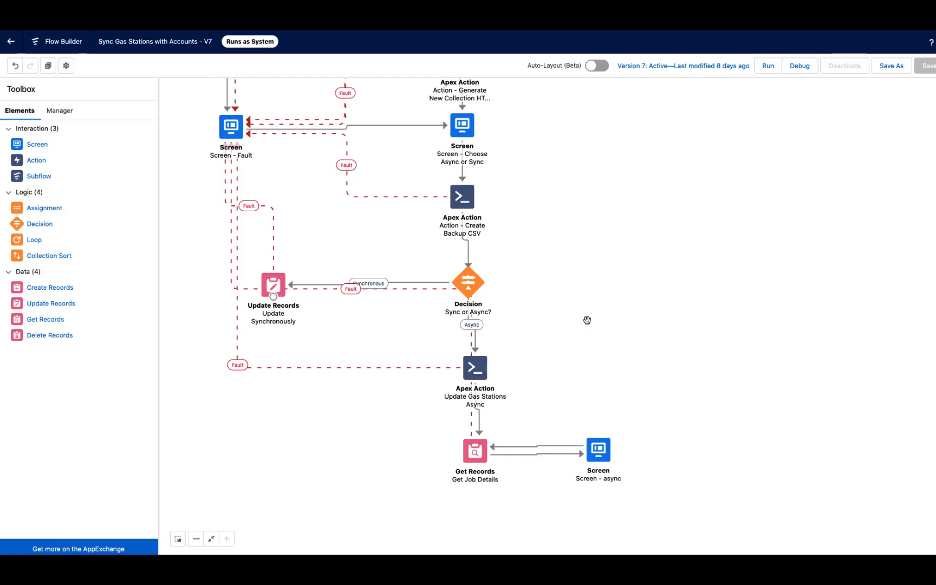
Step: Examine the Screen - async element's display text and its JobItemsProcessed, TotalJobItems and Status merge fields
double_click(597, 449)
left_click(402, 189)
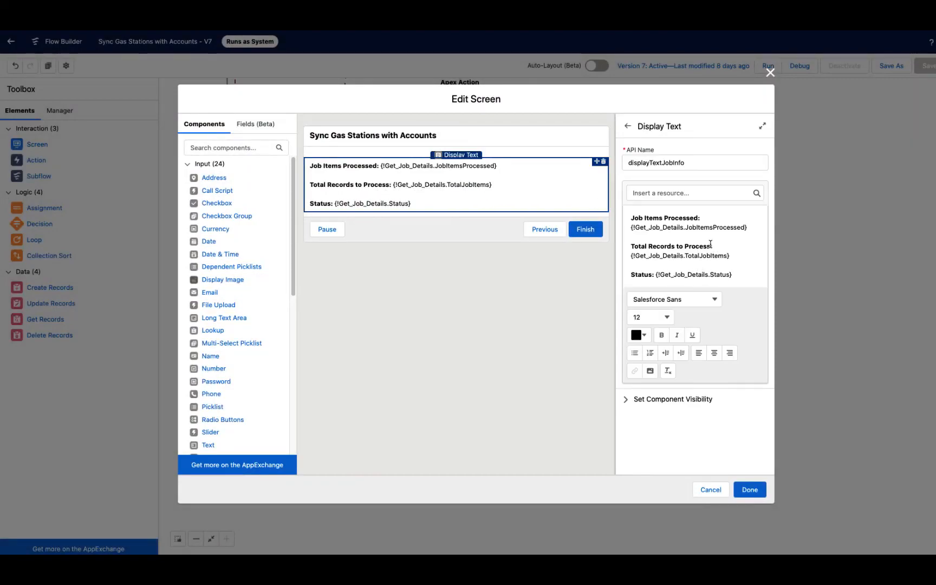
double_click(714, 228)
double_click(715, 255)
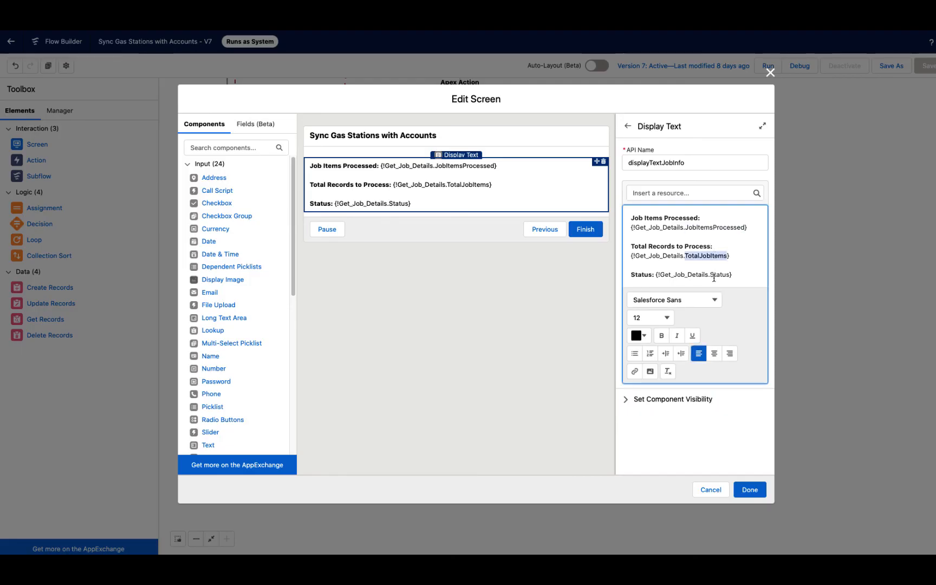
double_click(718, 275)
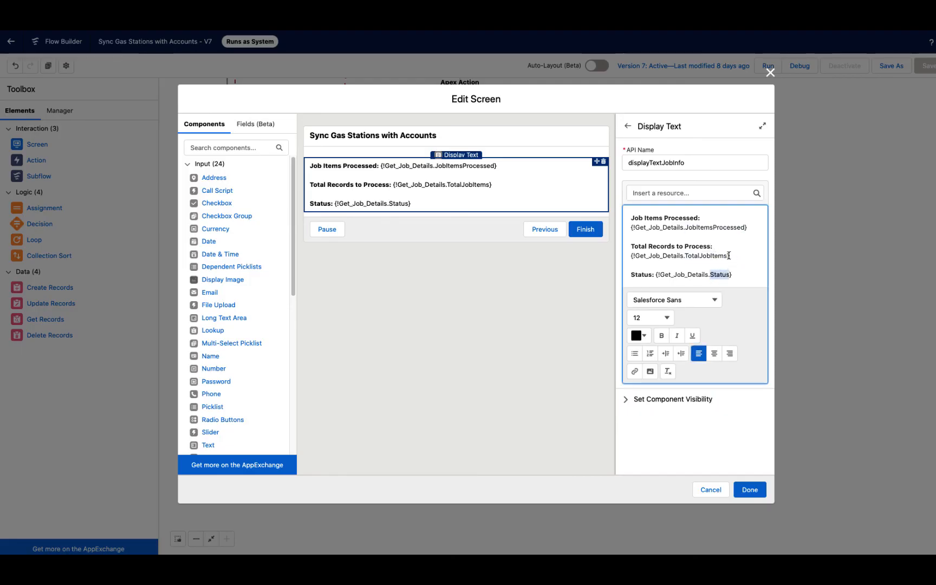
double_click(722, 255)
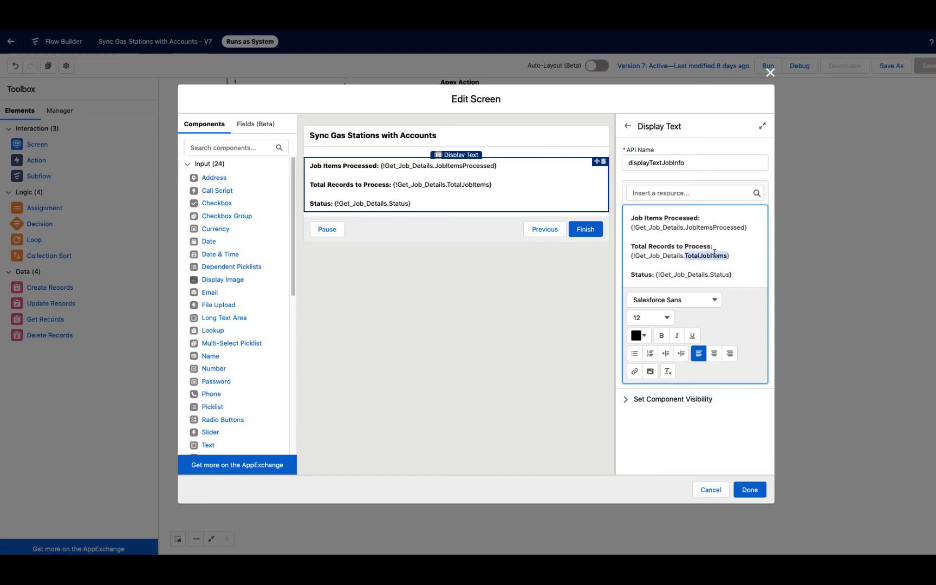